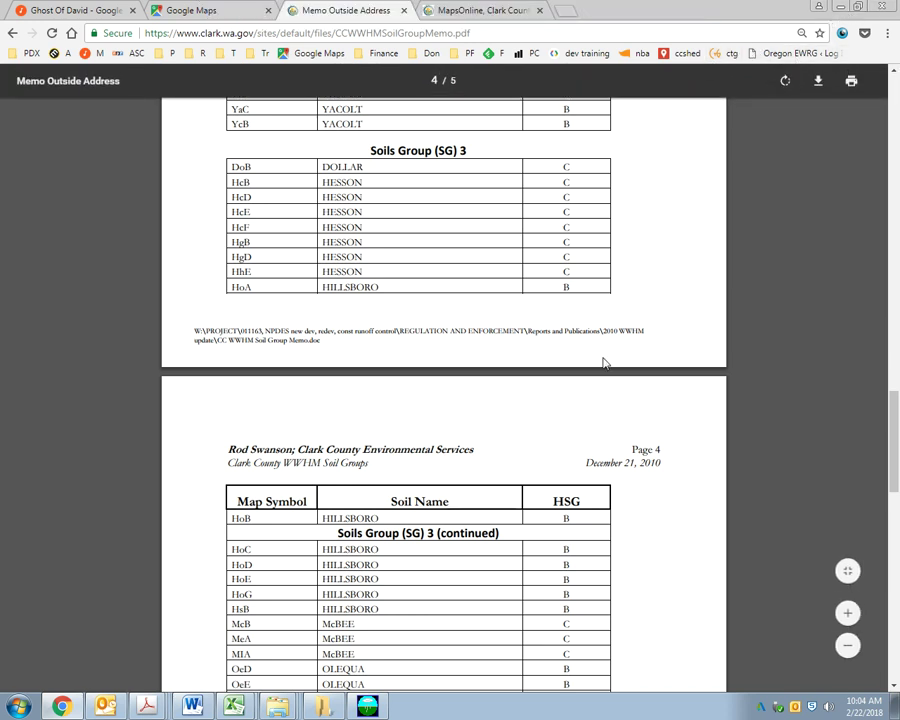
Switch from the Clark County soil groups PDF to WWHM and its Clark2012 county map
left_click(367, 706)
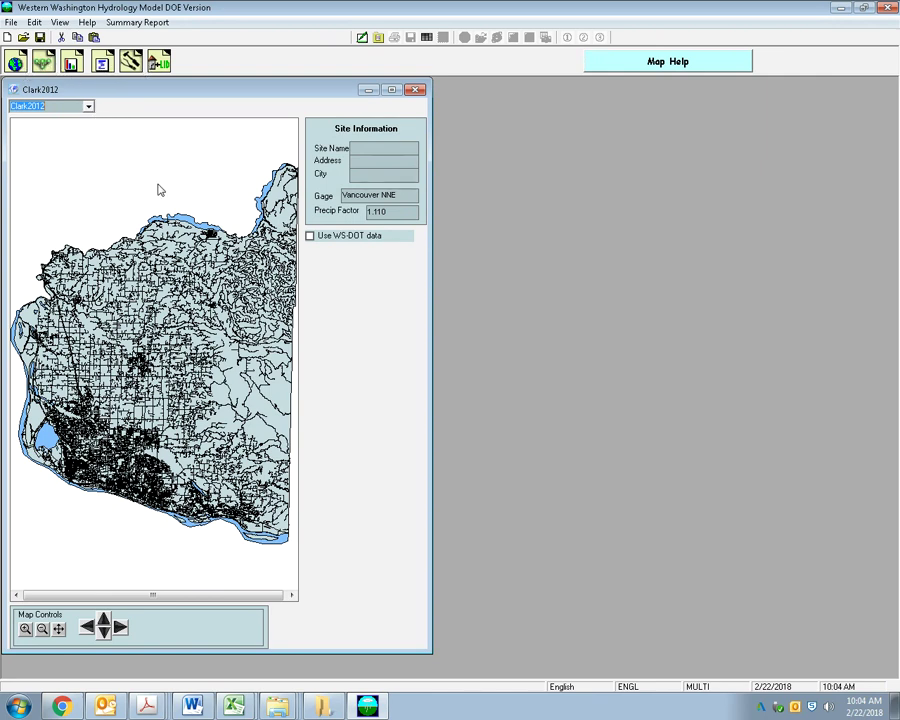
Keep Clark2012 as the county dataset
left_click(88, 106)
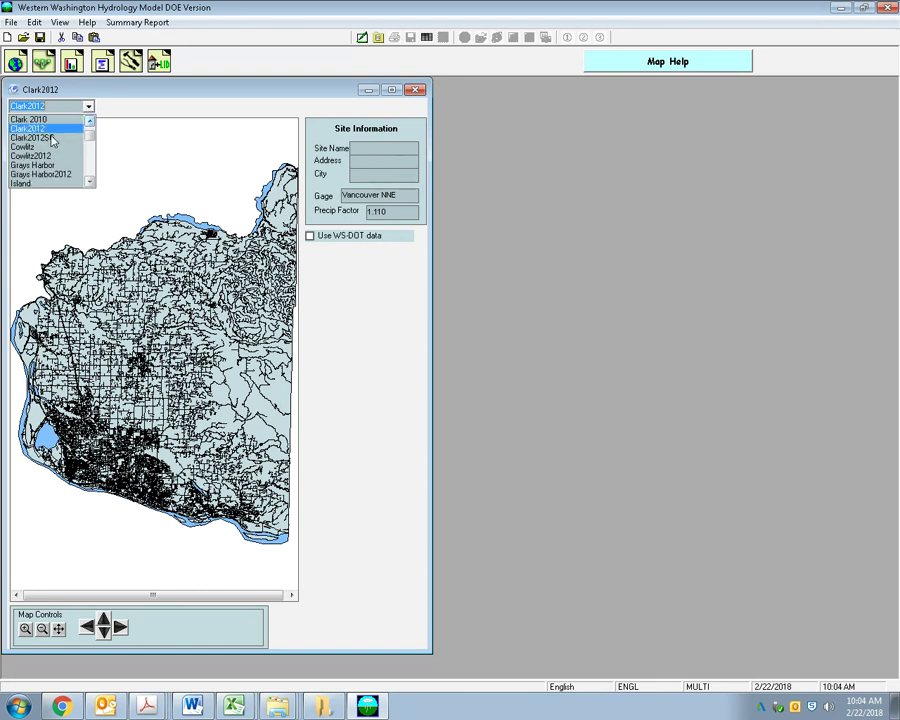
left_click(335, 104)
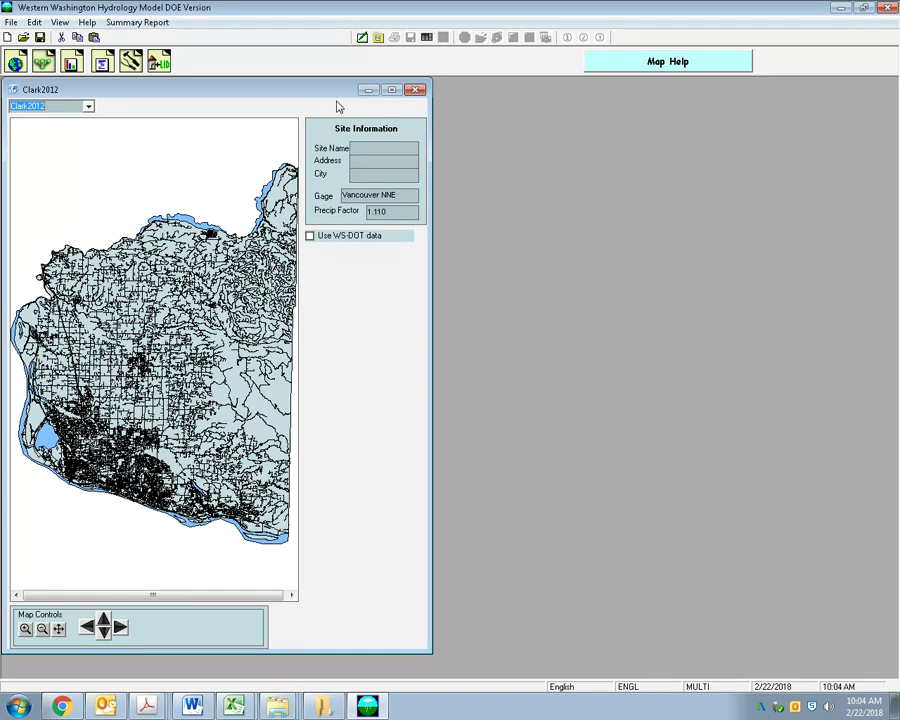
left_click(88, 106)
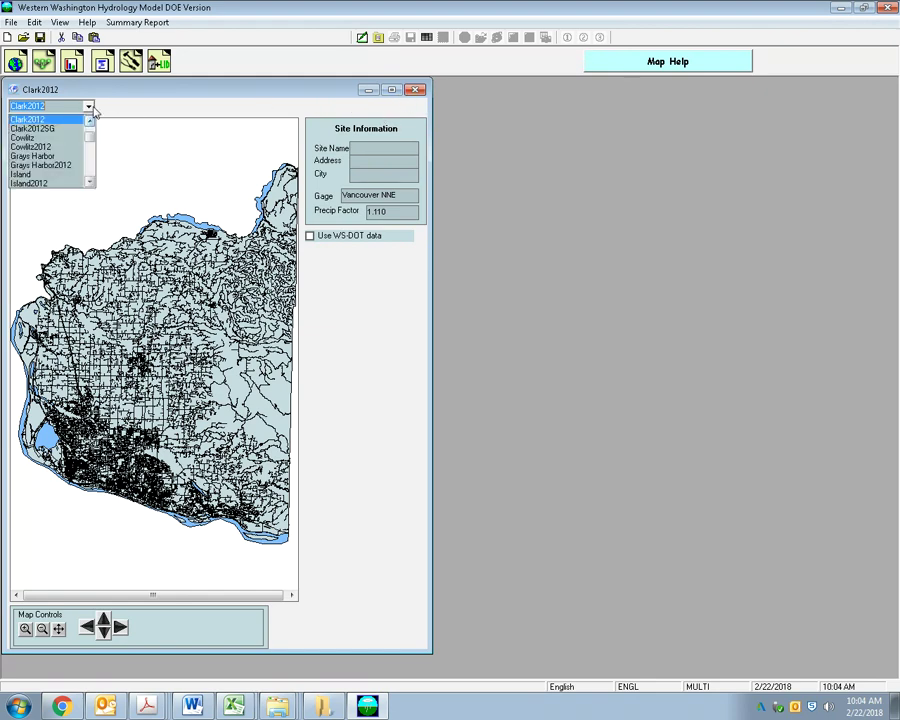
left_click(46, 121)
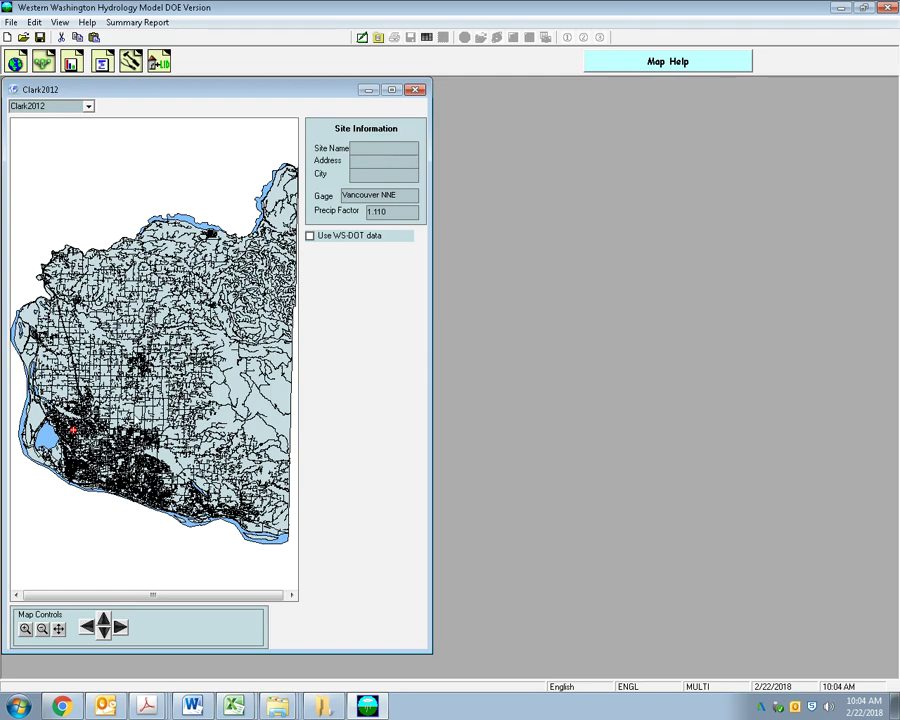
Zoom into the county map and pan south toward the site marker
left_click(27, 629)
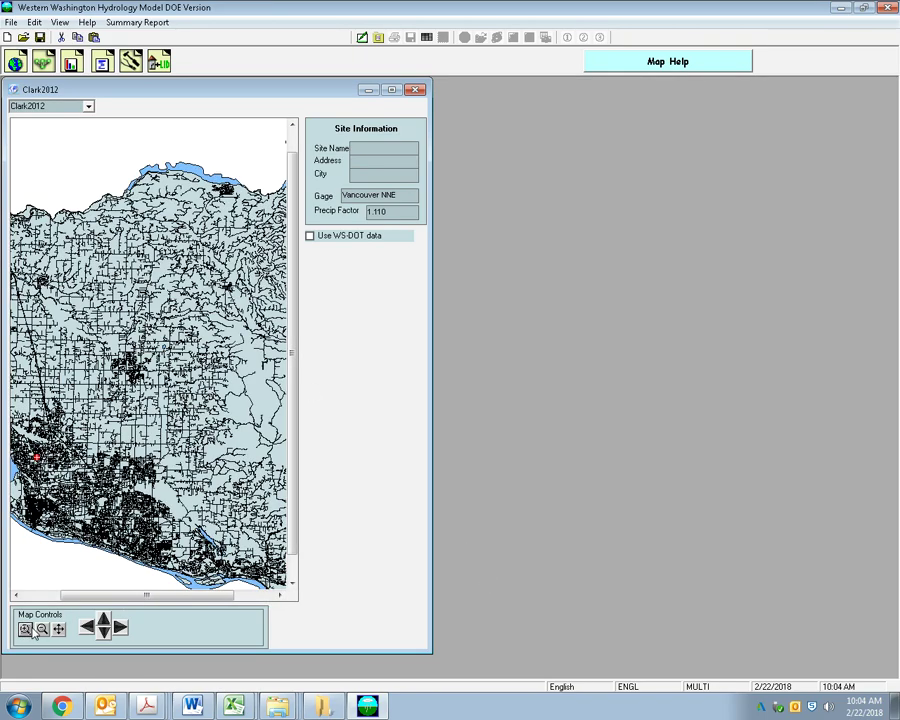
left_click(104, 630)
left_click(104, 630)
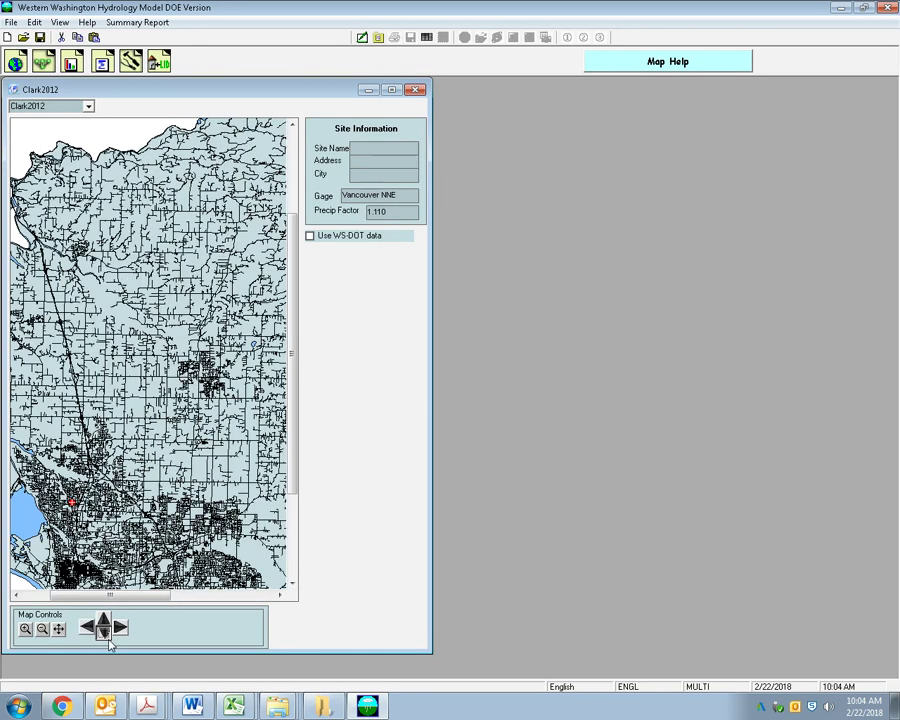
left_click(107, 636)
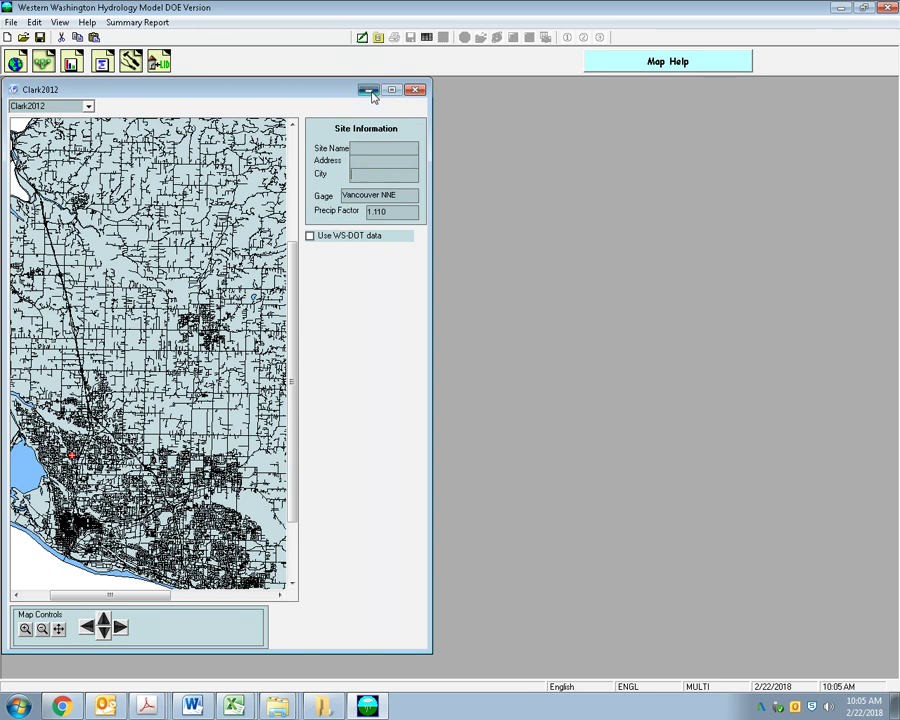
Close the Clark2012 map window and bring up the project schematic
left_click(370, 91)
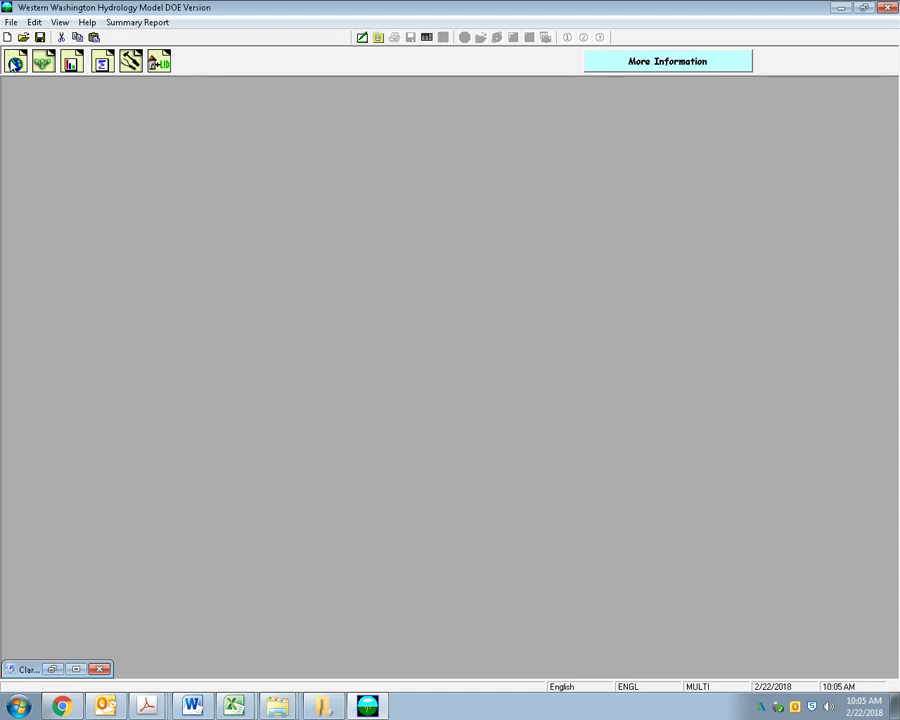
left_click(53, 669)
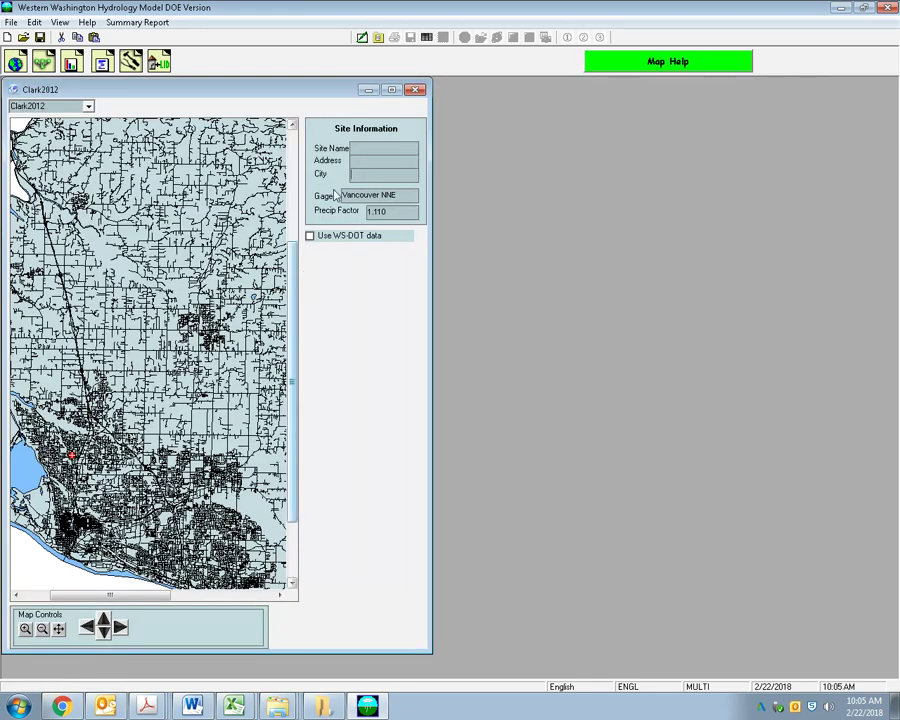
left_click(415, 91)
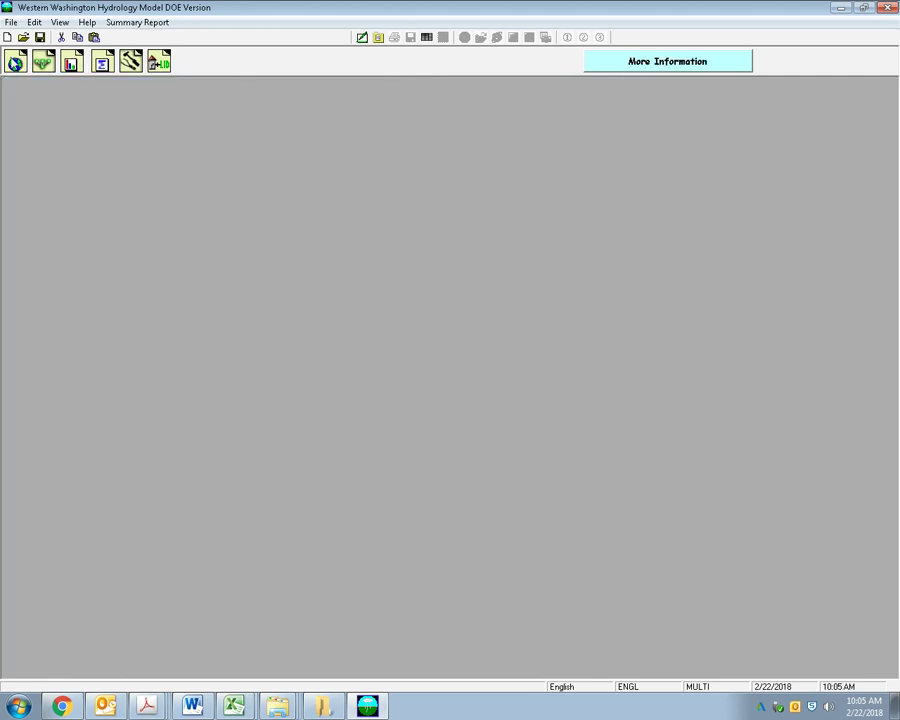
left_click(15, 62)
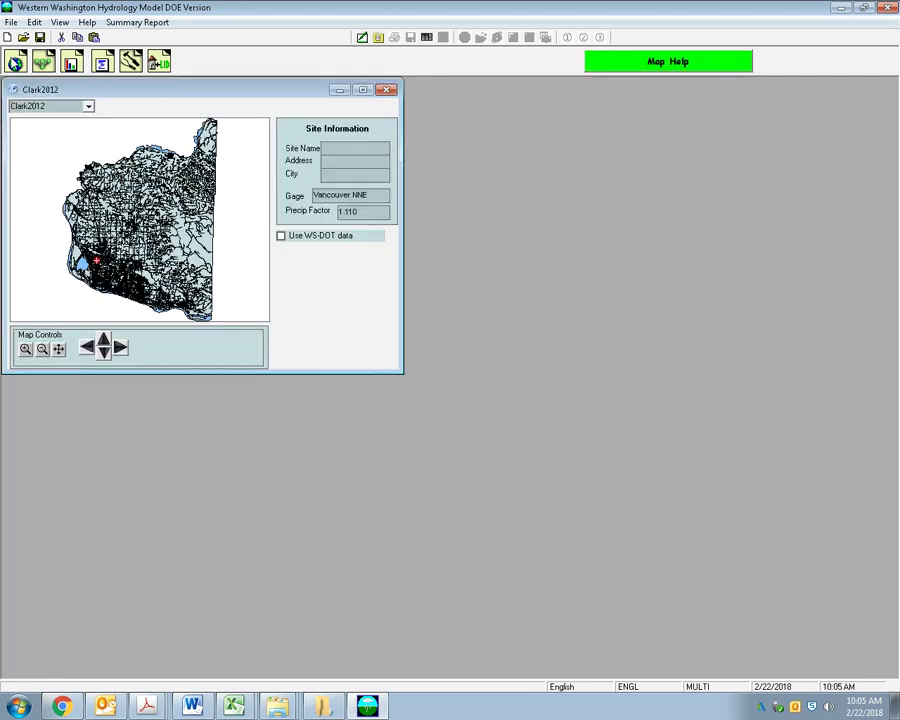
left_click(387, 91)
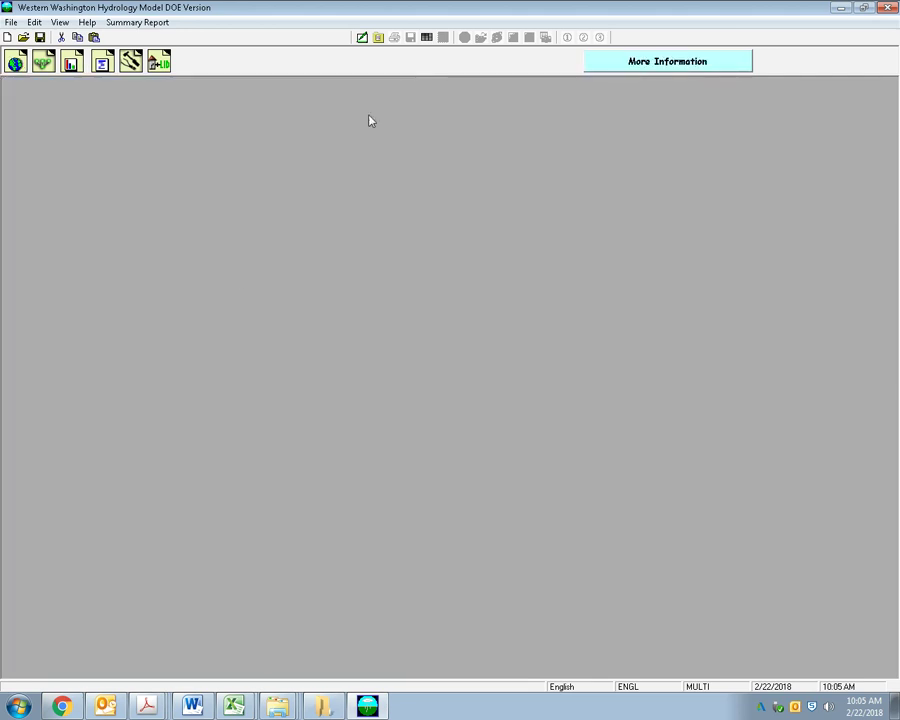
left_click(45, 65)
Move the Schematic window to the left and drop Basin 1 onto the Predeveloped canvas
left_click_drag(480, 89, 40, 91)
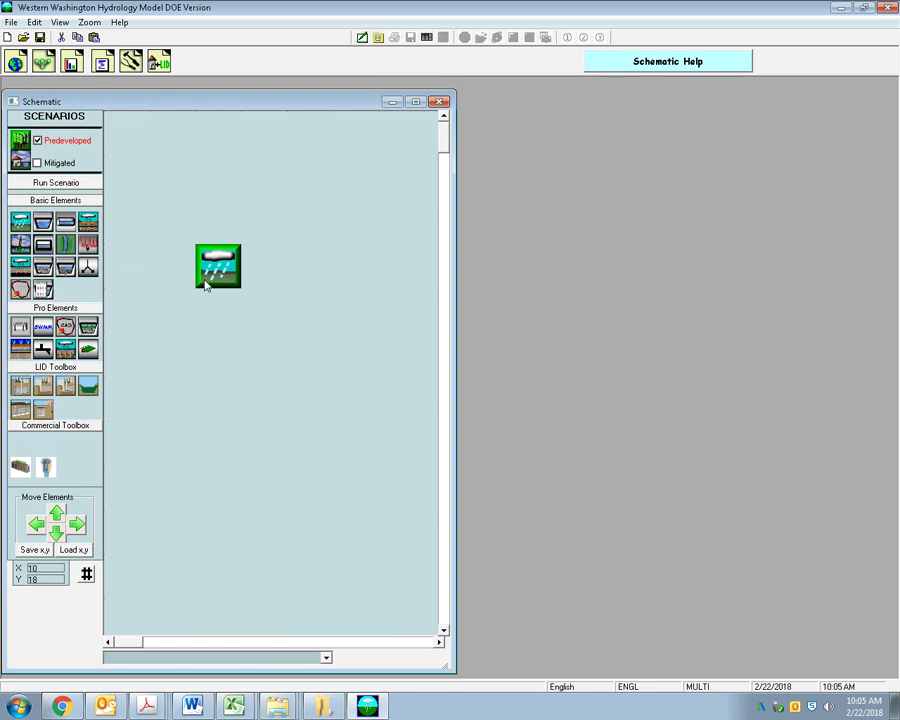
left_click_drag(205, 285, 205, 285)
left_click(326, 658)
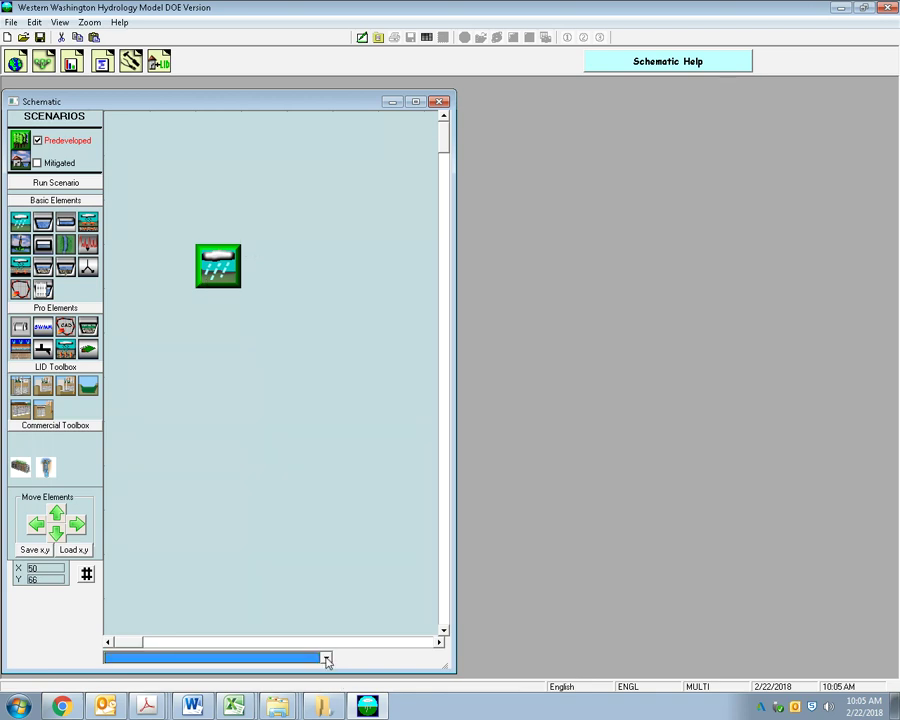
left_click_drag(445, 668, 450, 674)
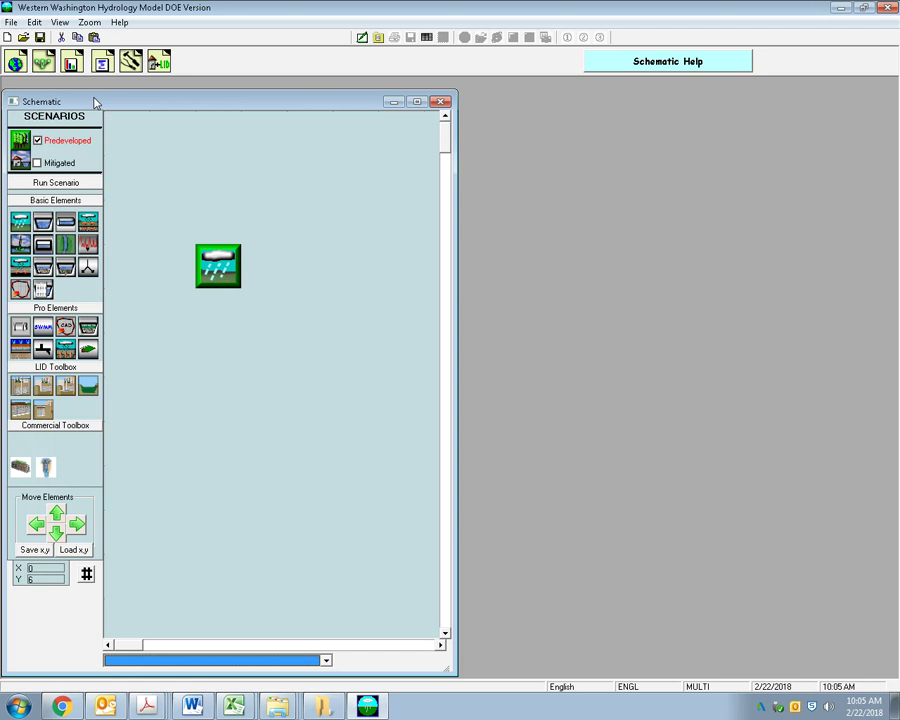
left_click_drag(95, 103, 95, 99)
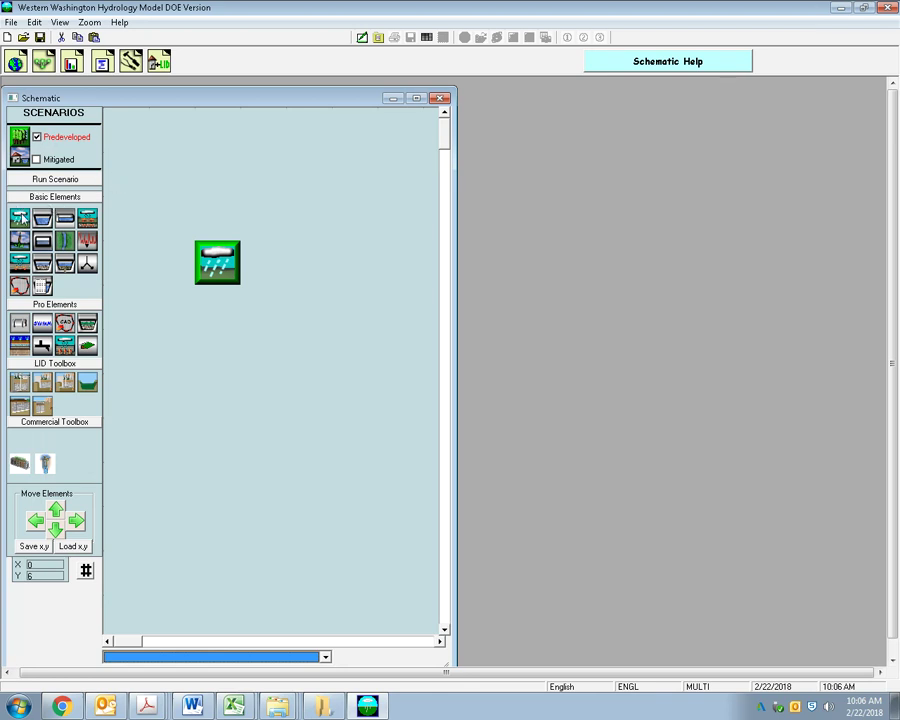
left_click(217, 262)
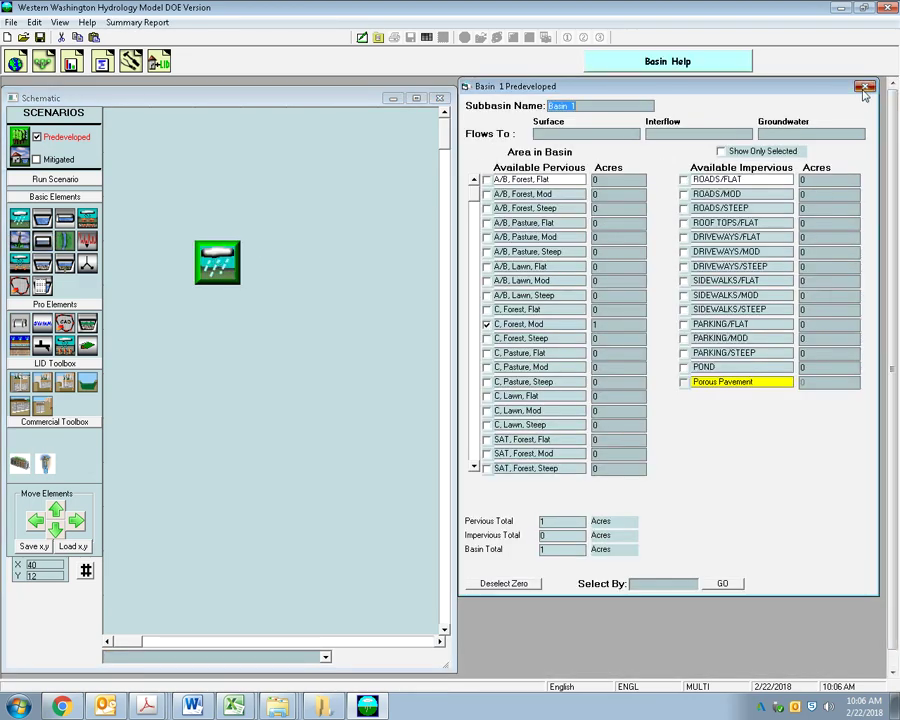
Delete the original Basin 1 and place a fresh Basin 1 on the schematic
left_click(315, 209)
right_click(208, 258)
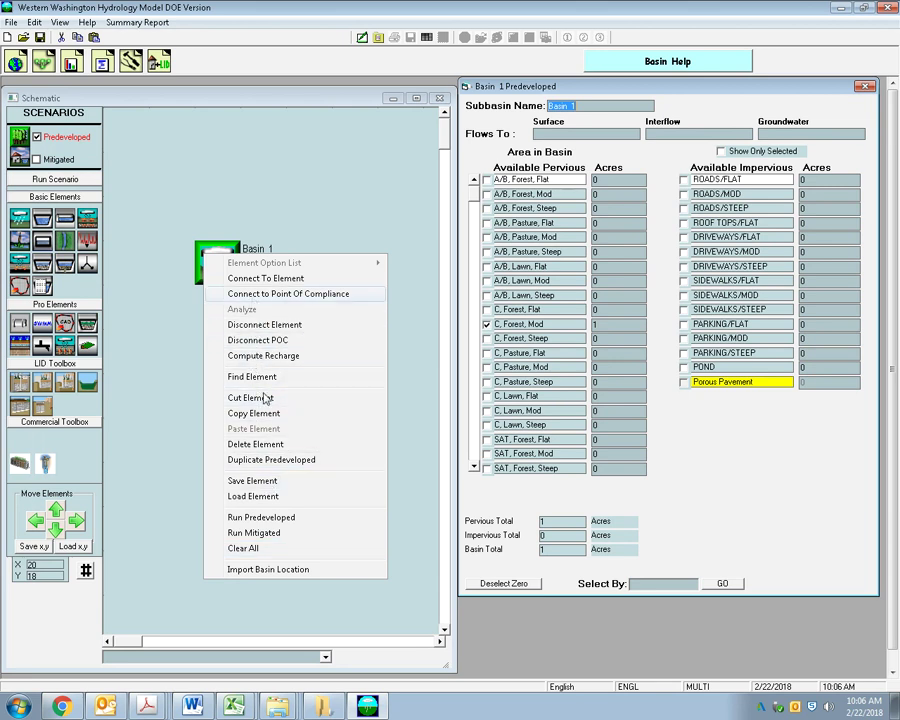
left_click(256, 444)
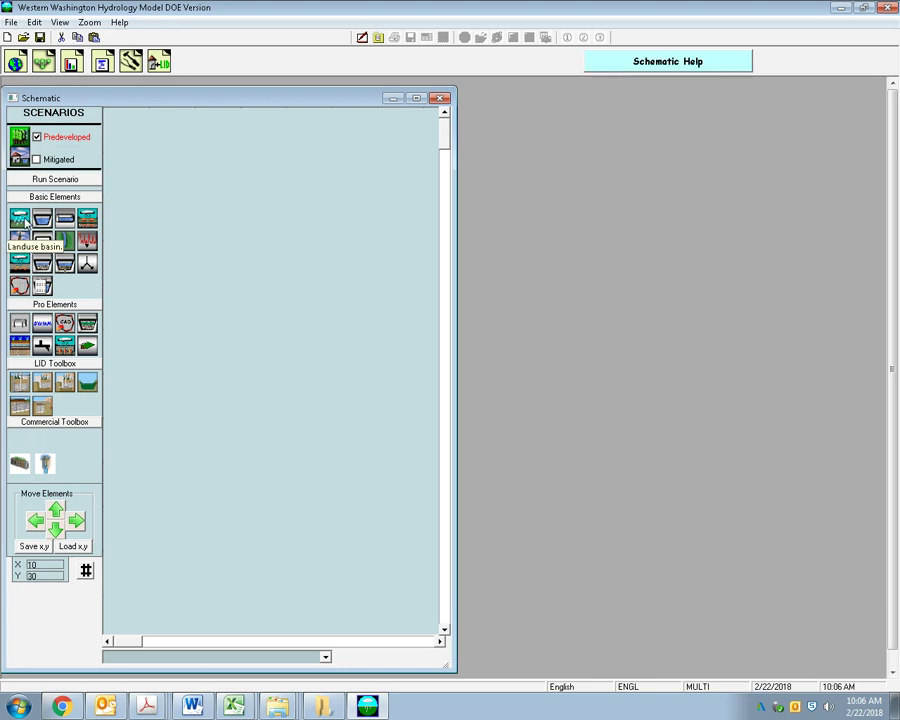
left_click(20, 218)
left_click_drag(20, 218, 218, 262)
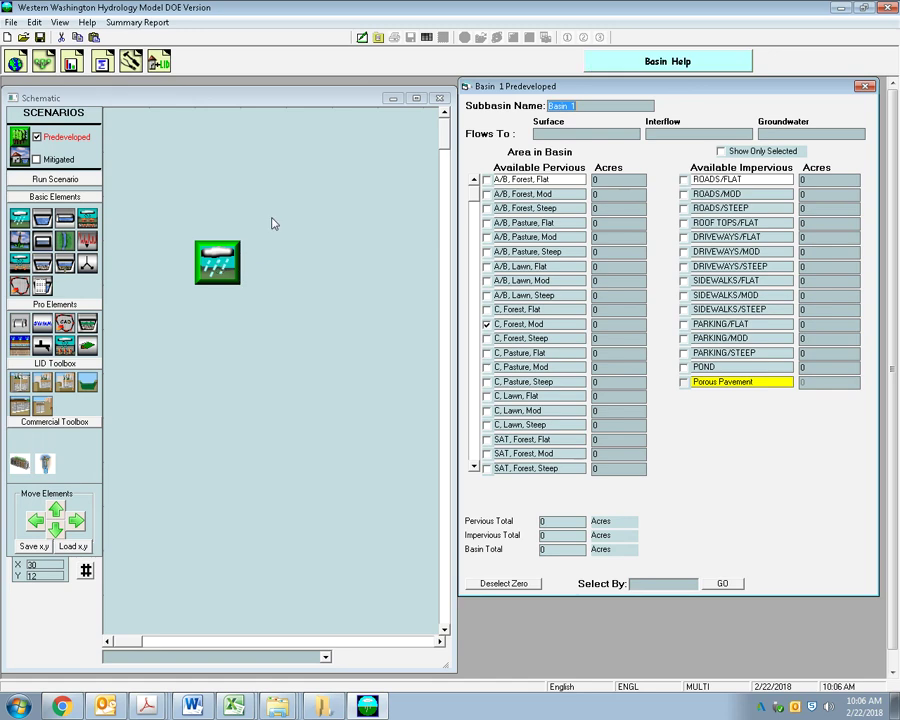
Move Basin 1 slightly higher and name the subbasin Predeveloped
left_click(863, 87)
left_click(230, 252)
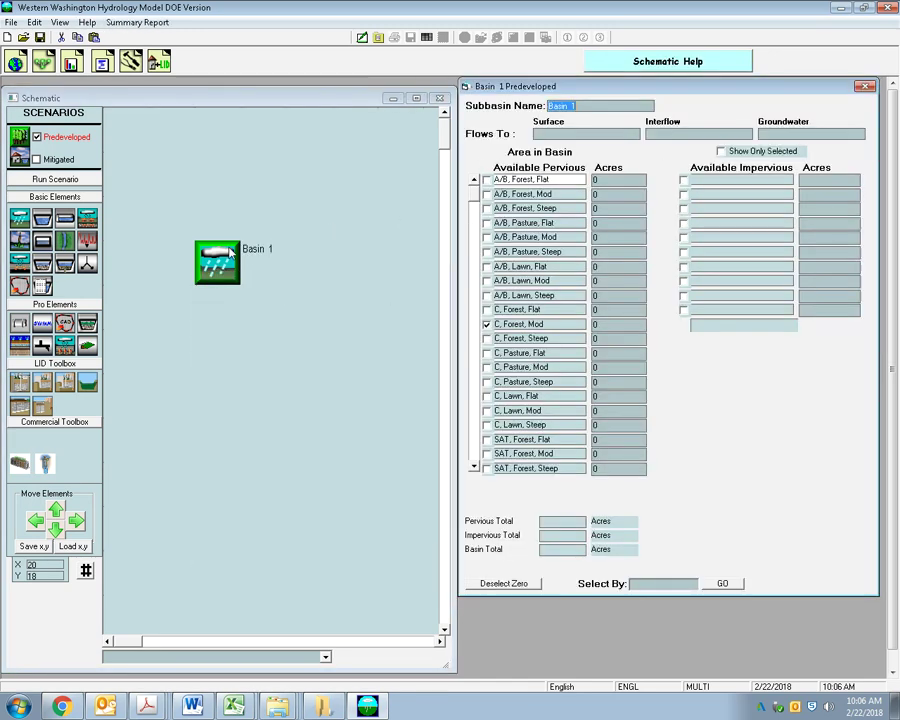
right_click(228, 256)
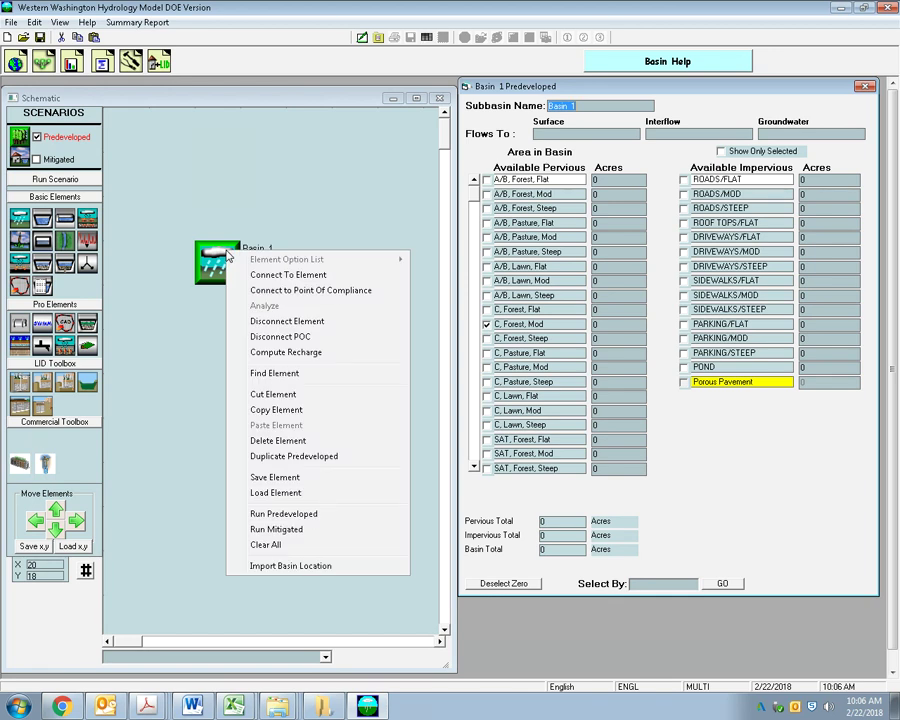
left_click(268, 202)
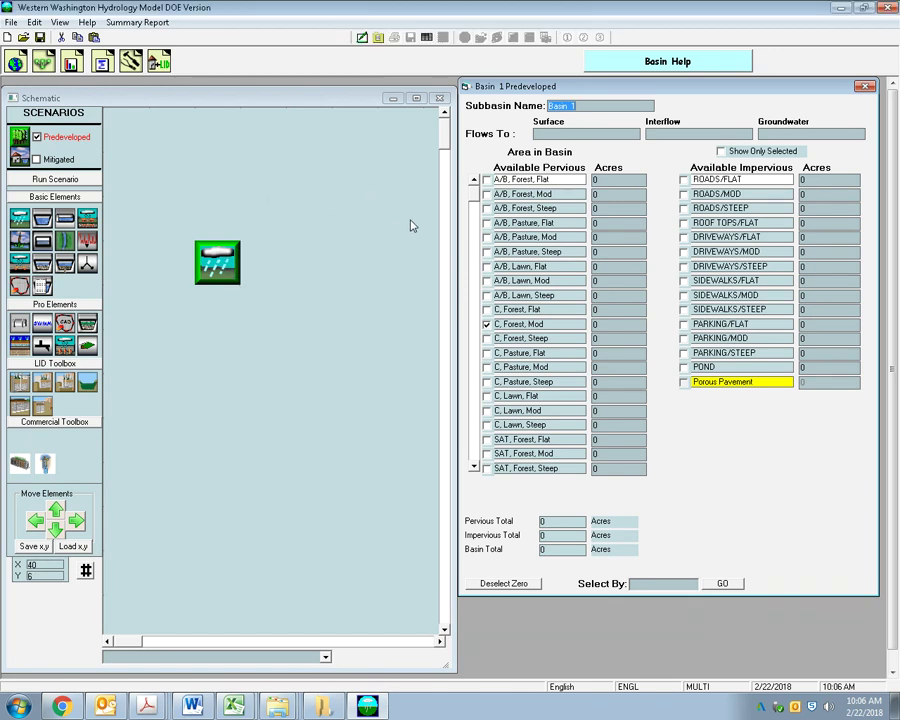
left_click(745, 153)
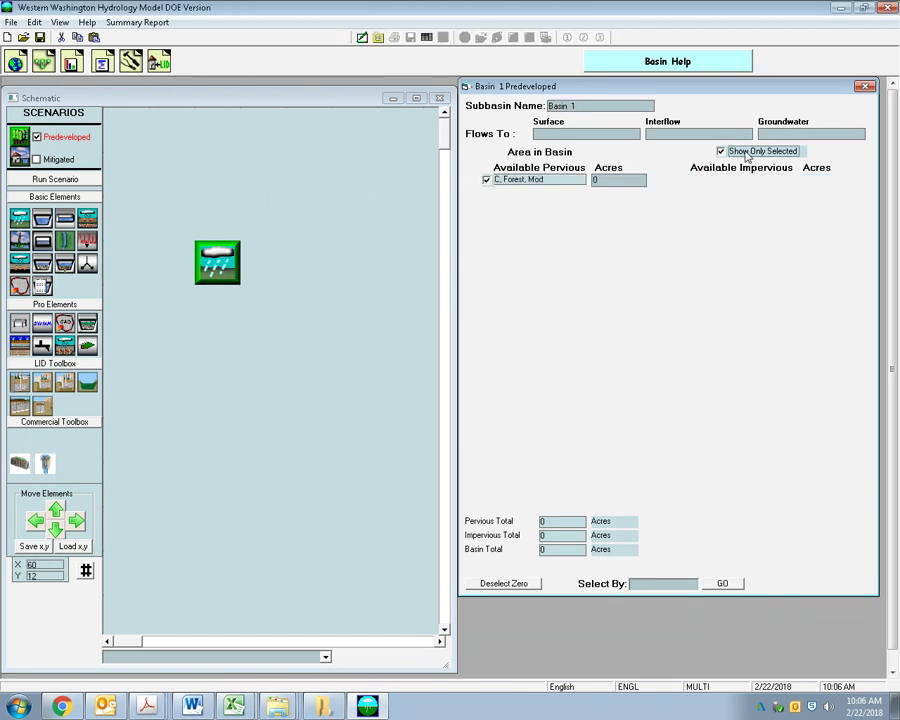
left_click(745, 153)
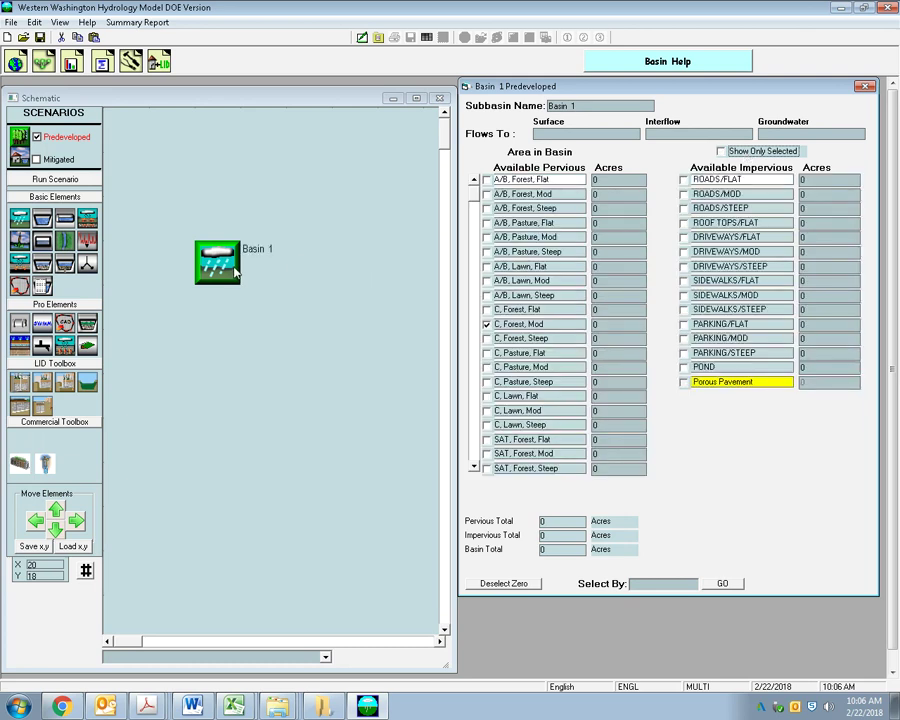
left_click_drag(232, 241, 232, 197)
left_click(594, 104)
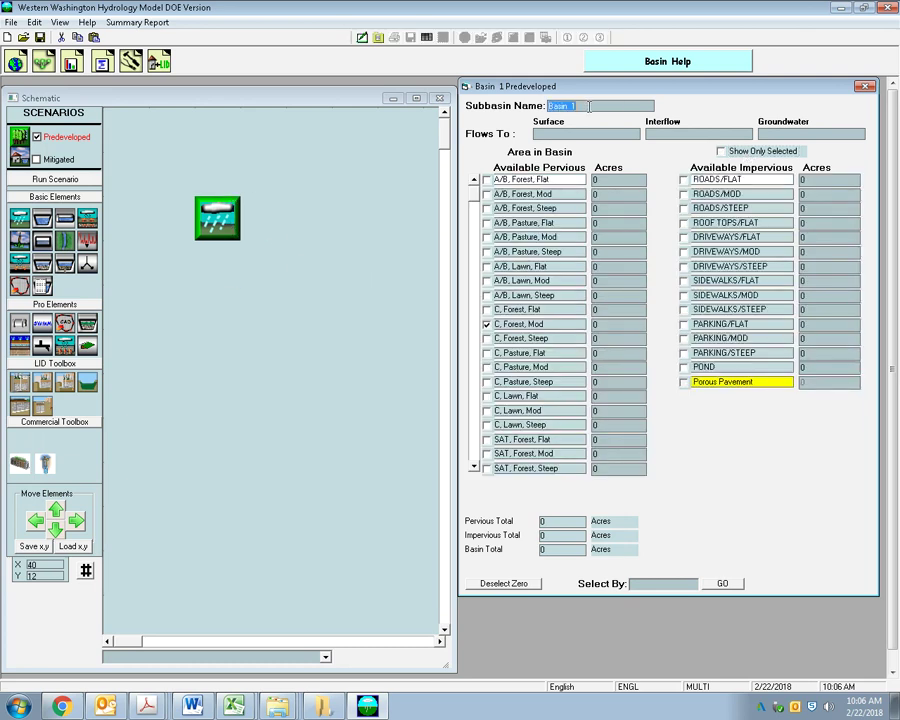
type("Predeveloped")
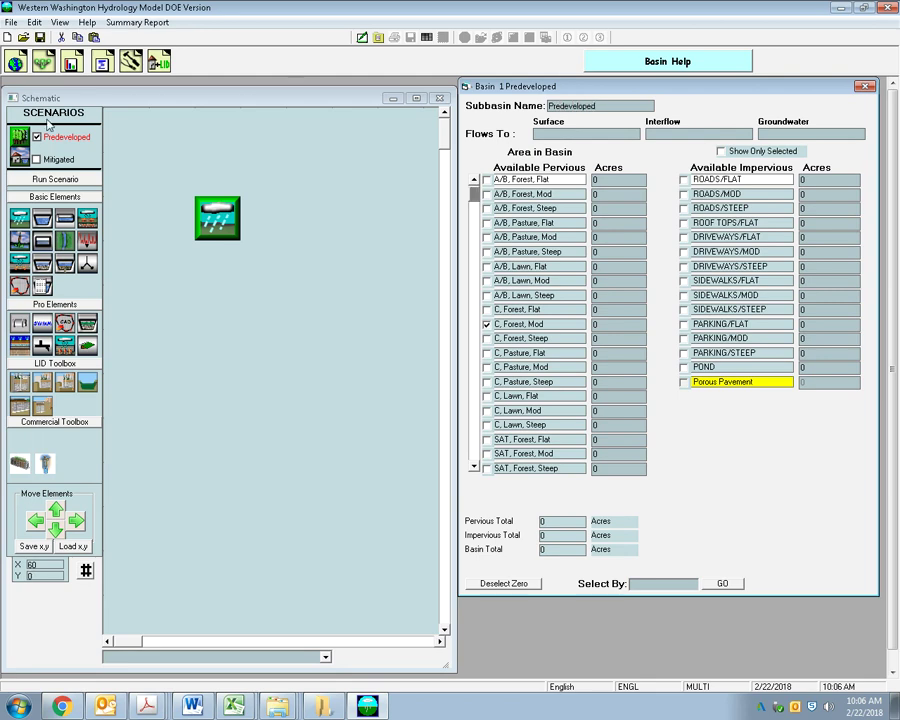
Delete the accidentally added Basin 2 and reopen the Predeveloped basin's details
left_click(255, 209)
left_click_drag(255, 209, 352, 215)
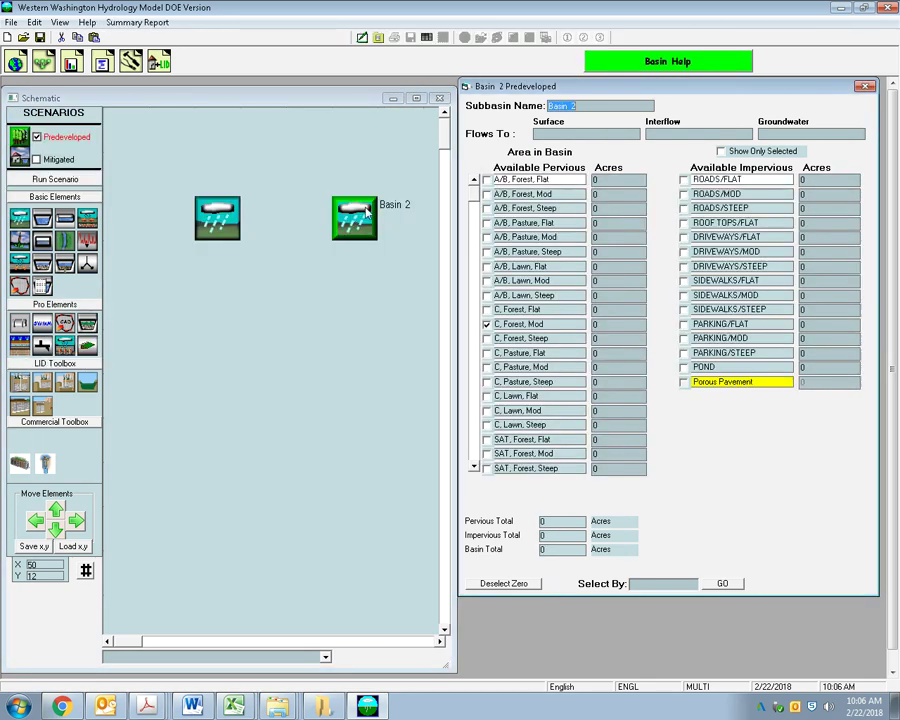
right_click(361, 211)
left_click(412, 401)
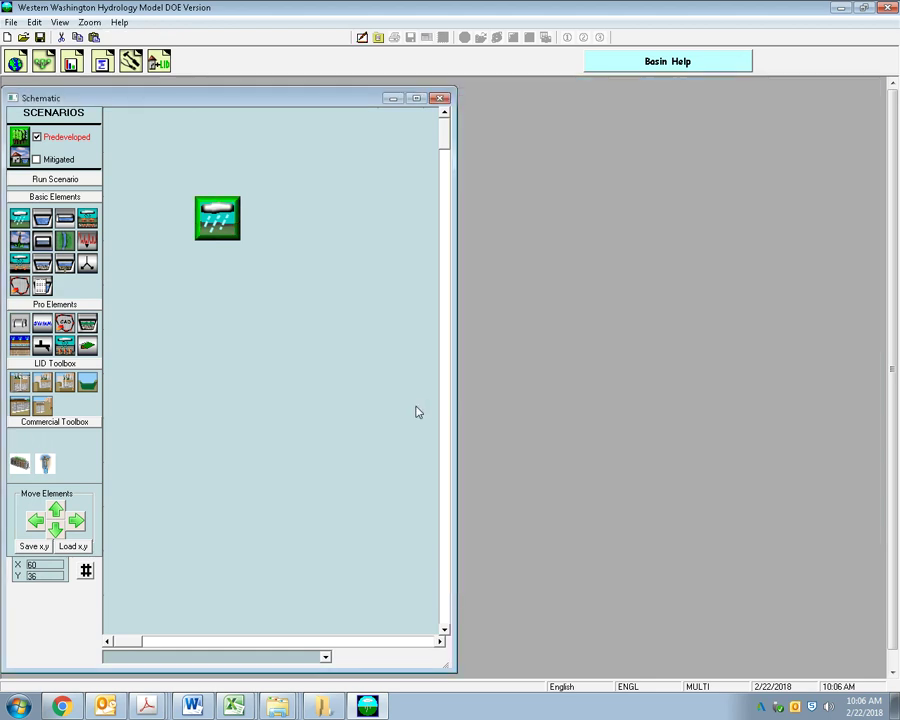
left_click(238, 232)
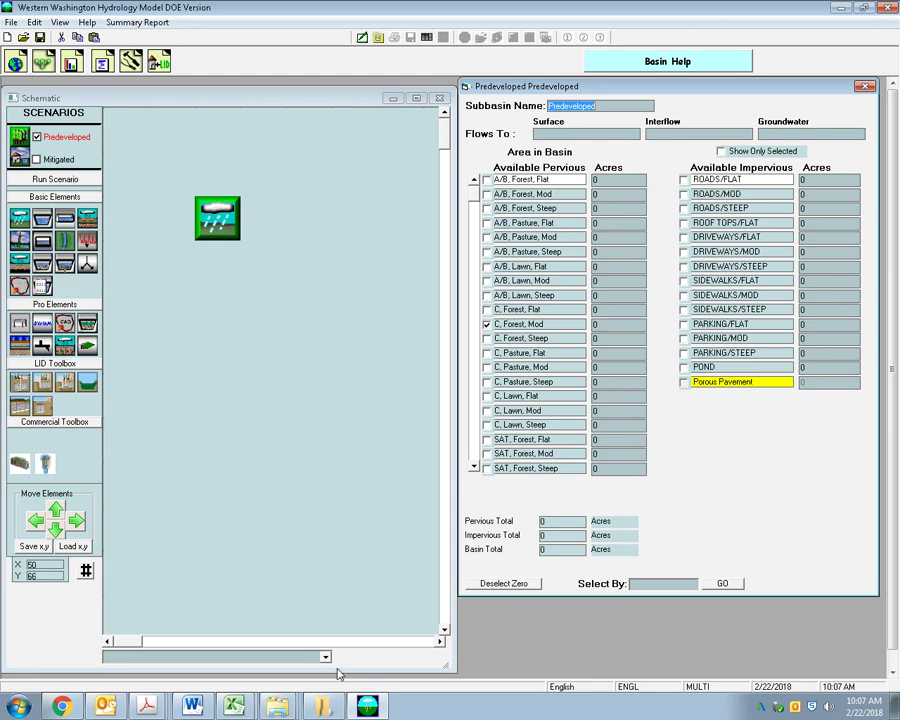
Load prezi.com in a new Chrome tab and open the DOE Transfer Program presentation
left_click(66, 707)
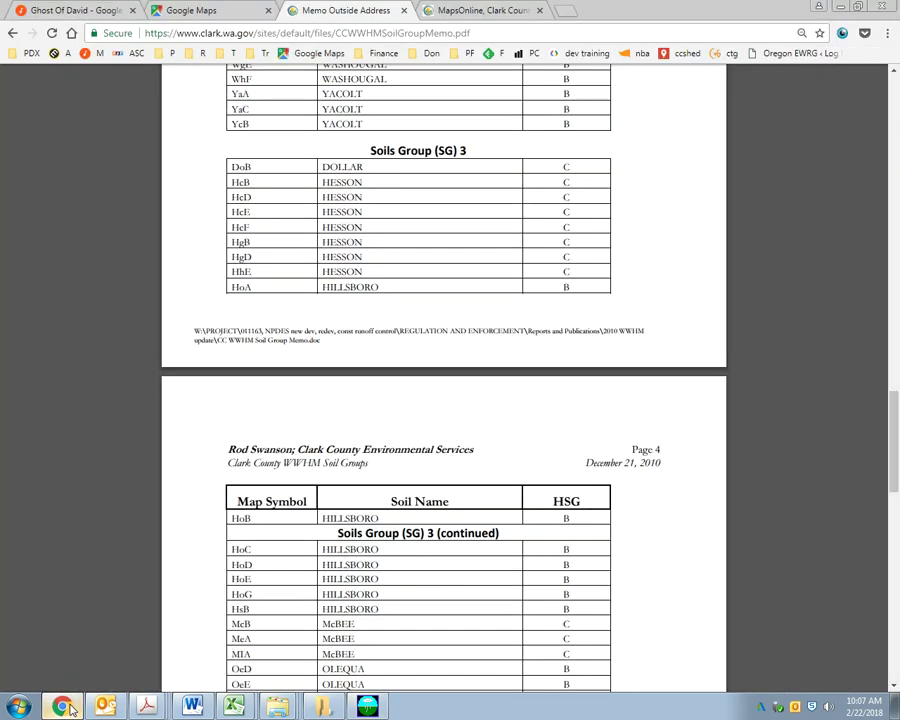
mouse_move(400, 5)
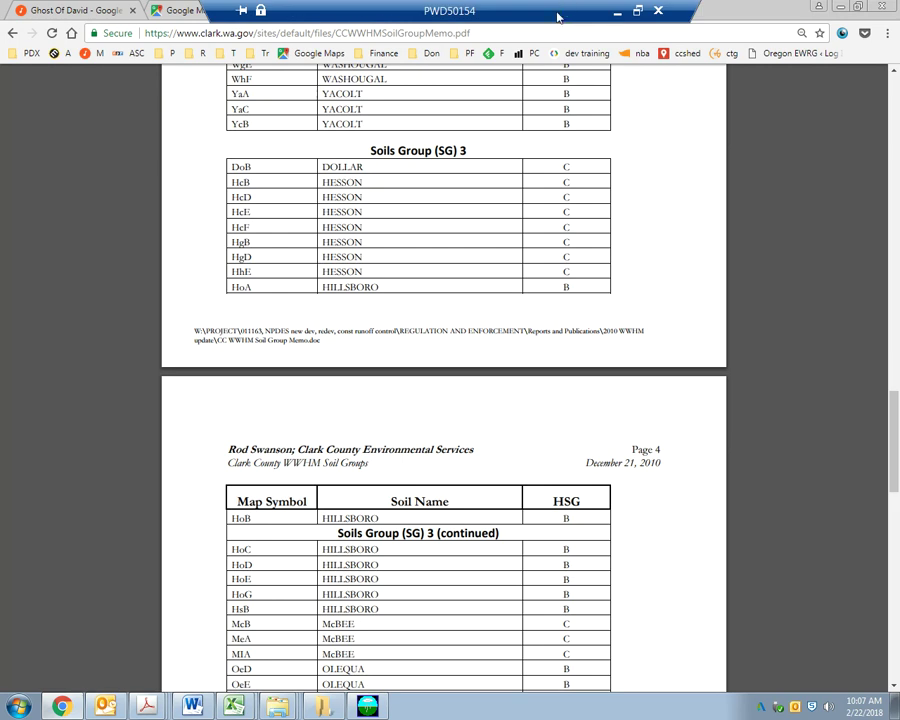
key("ctrl+t")
type("prezi.com")
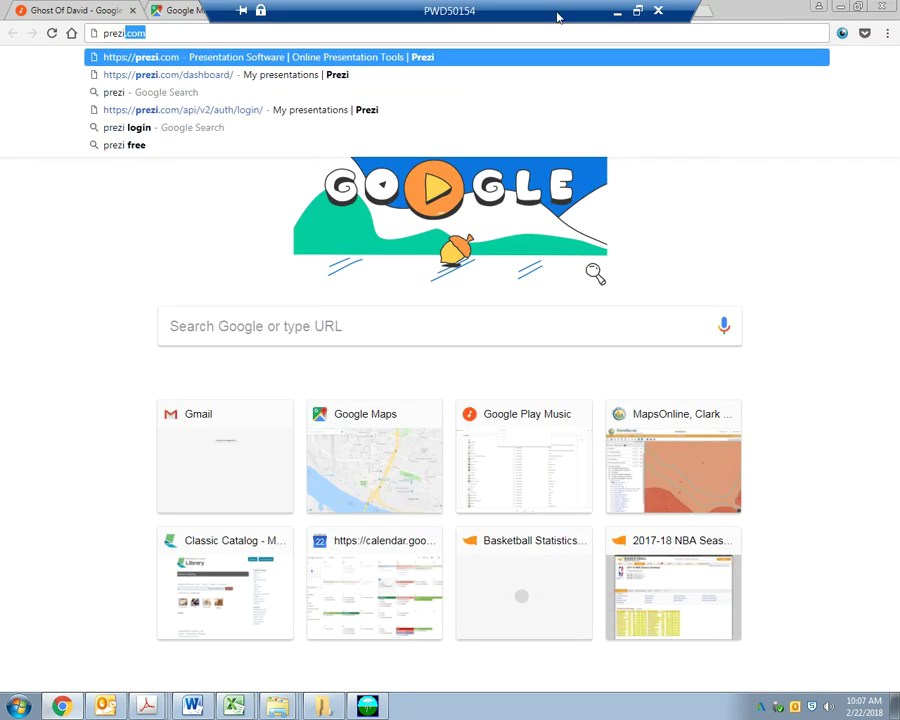
key("Down")
key("Return")
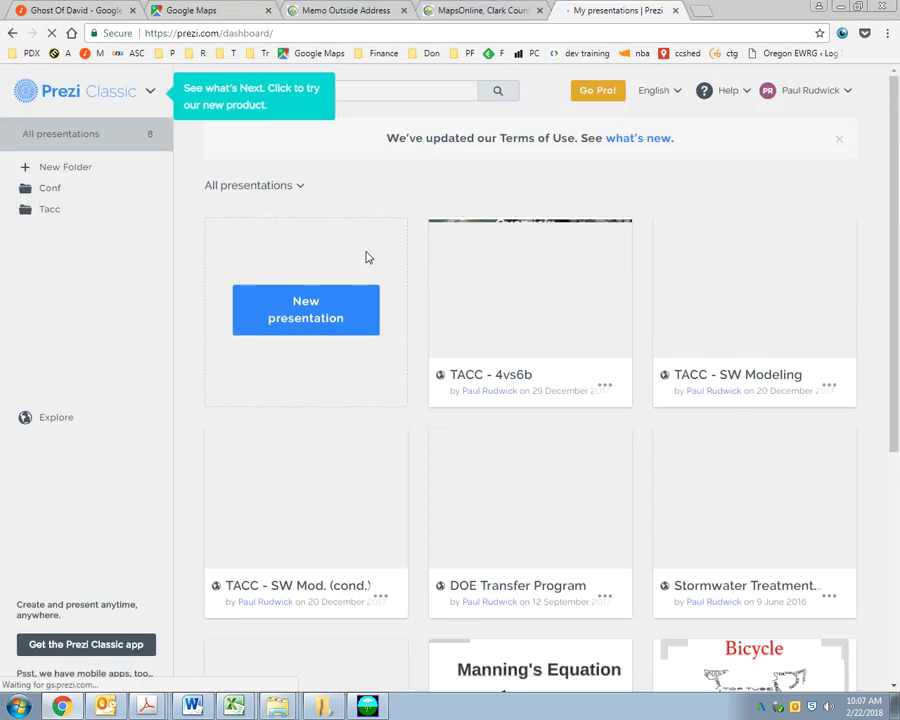
scroll(541, 500, "down", 1)
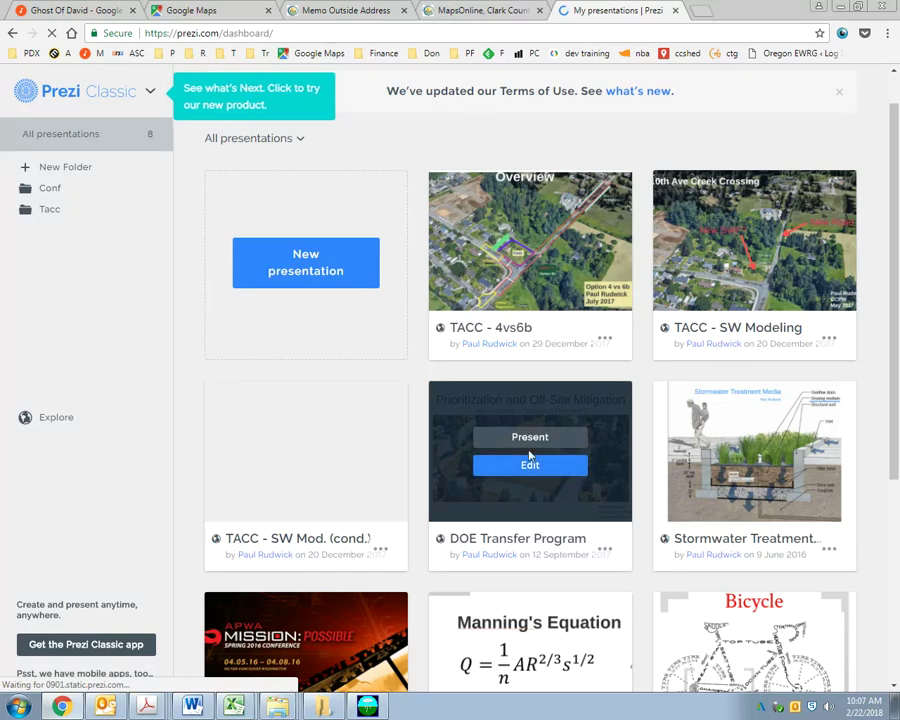
left_click(530, 460)
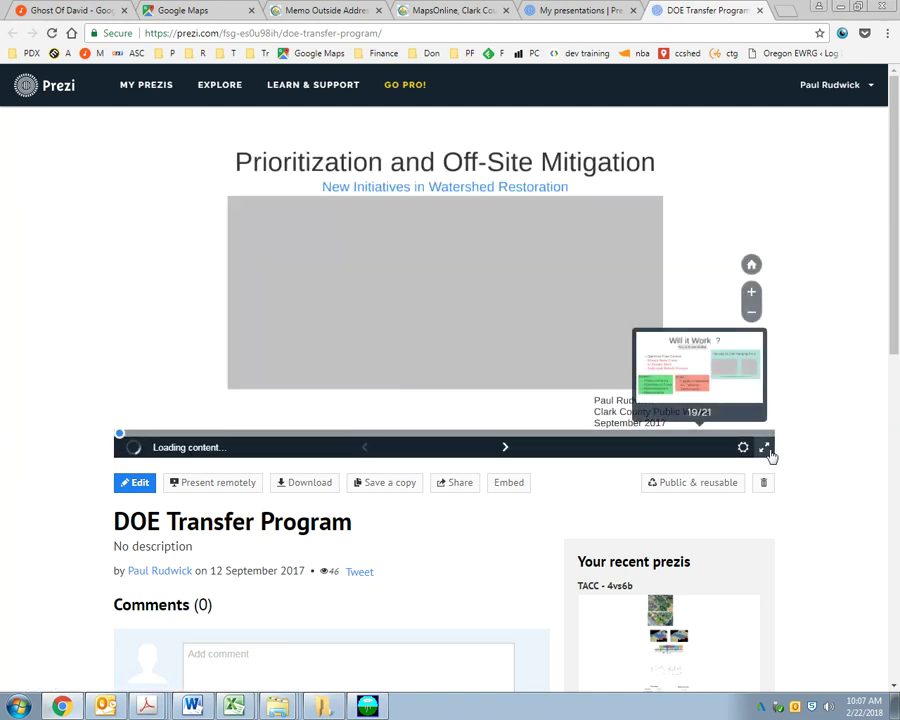
Present DOE Transfer Program full screen and advance the slides to Mitigation Formula
left_click(765, 448)
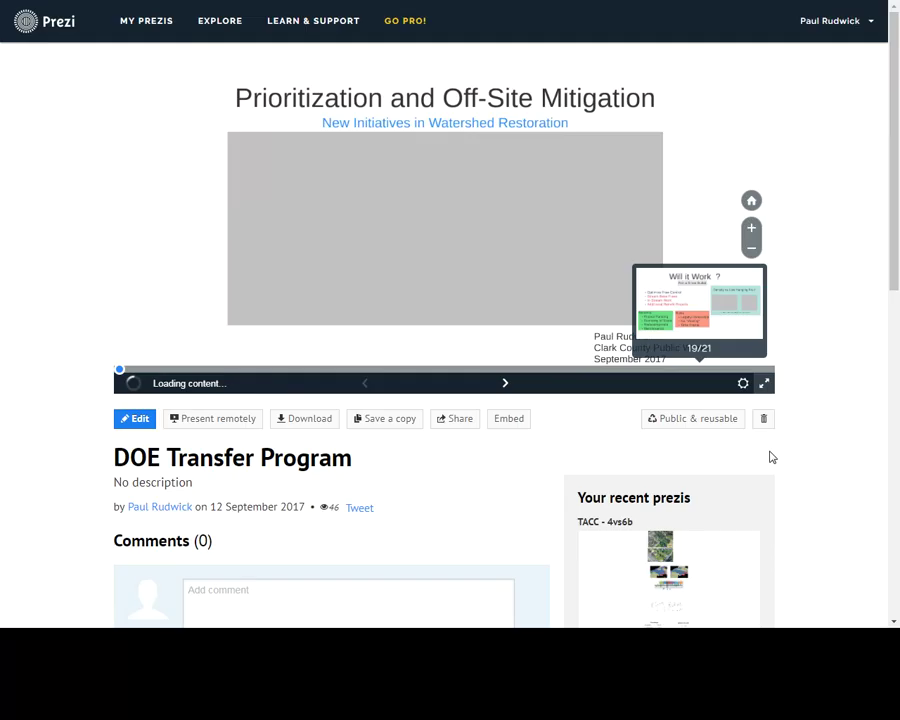
key("Right")
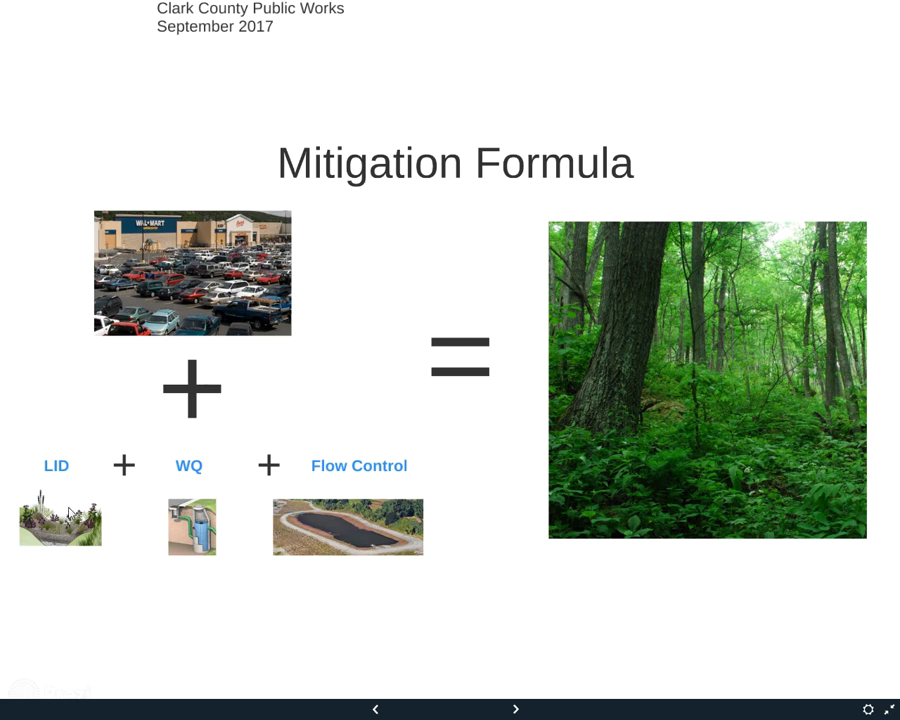
Zoom in on the LID, WQ and Flow Control images, advance once, and exit full screen
scroll(78, 507, "up", 1)
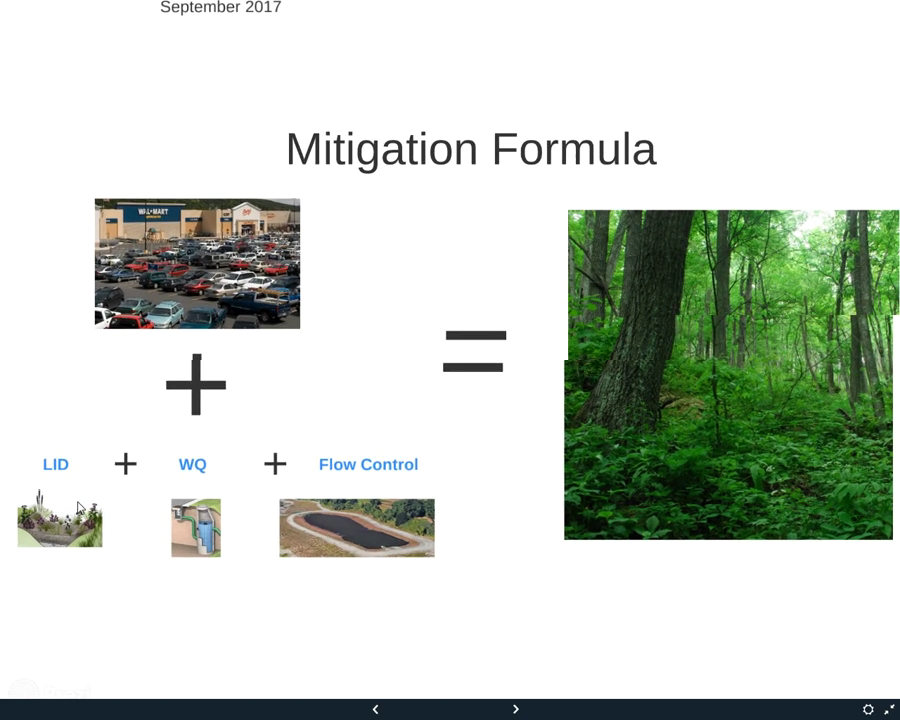
scroll(78, 507, "up", 3)
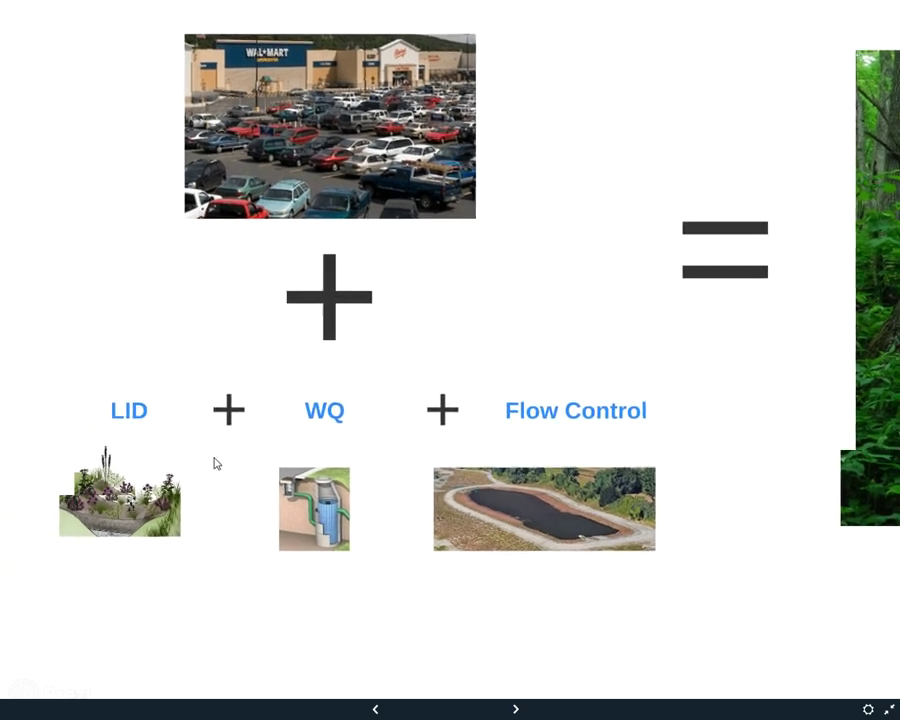
scroll(215, 463, "up", 3)
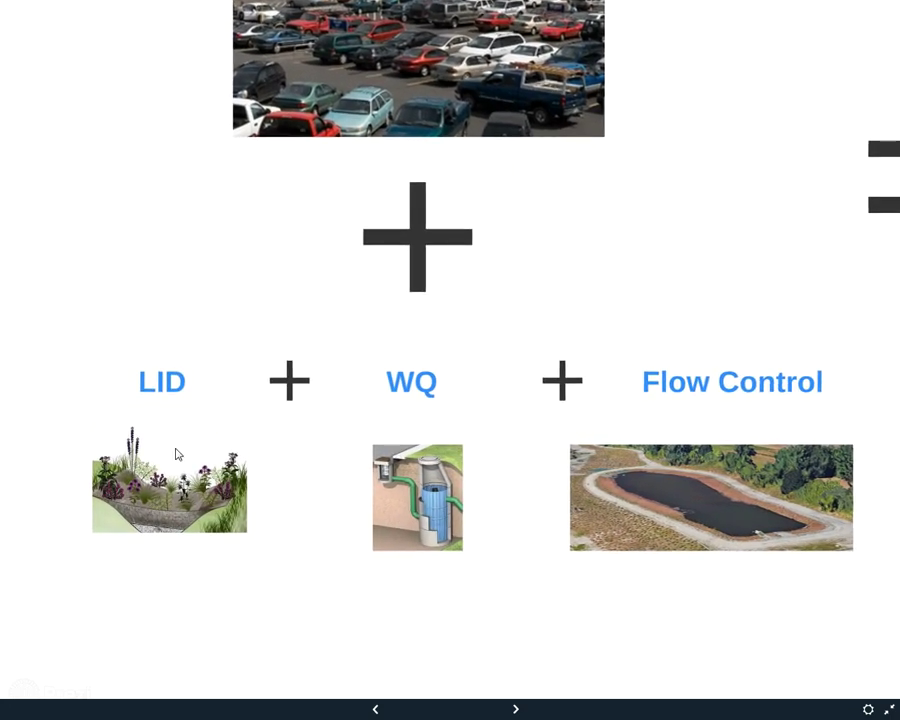
scroll(177, 455, "up", 2)
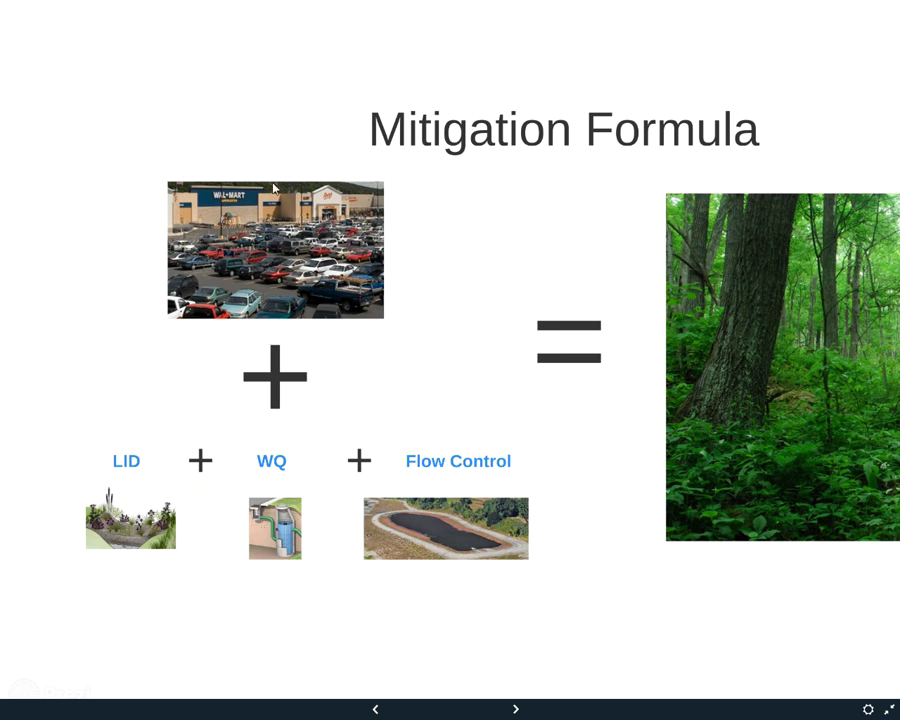
key("Right")
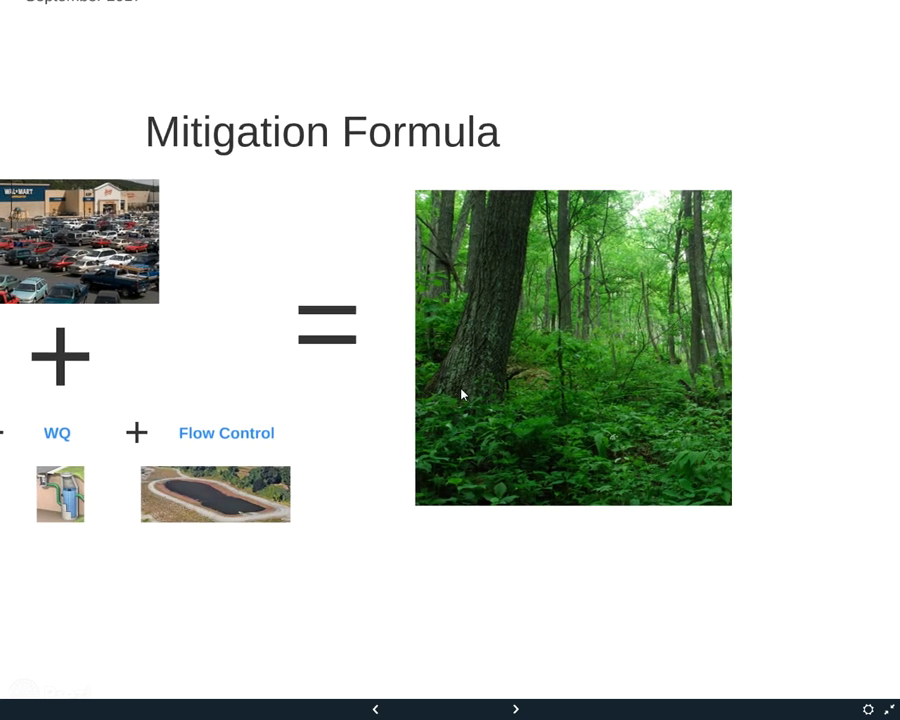
key("Escape")
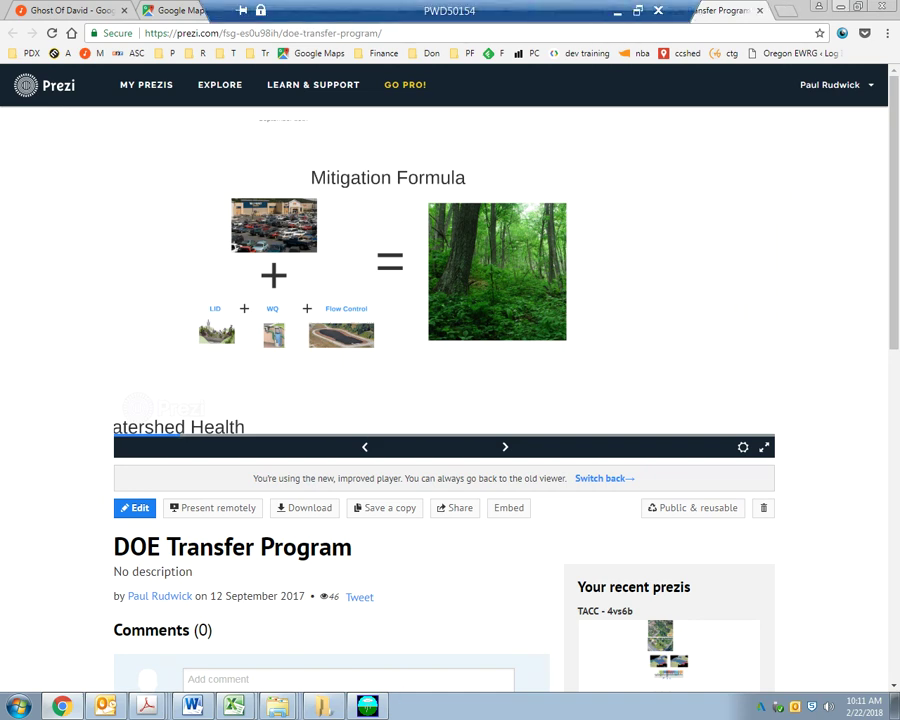
Back in WWHM, glance at the empty Mitigated scenario, then return to Predeveloped
left_click(367, 706)
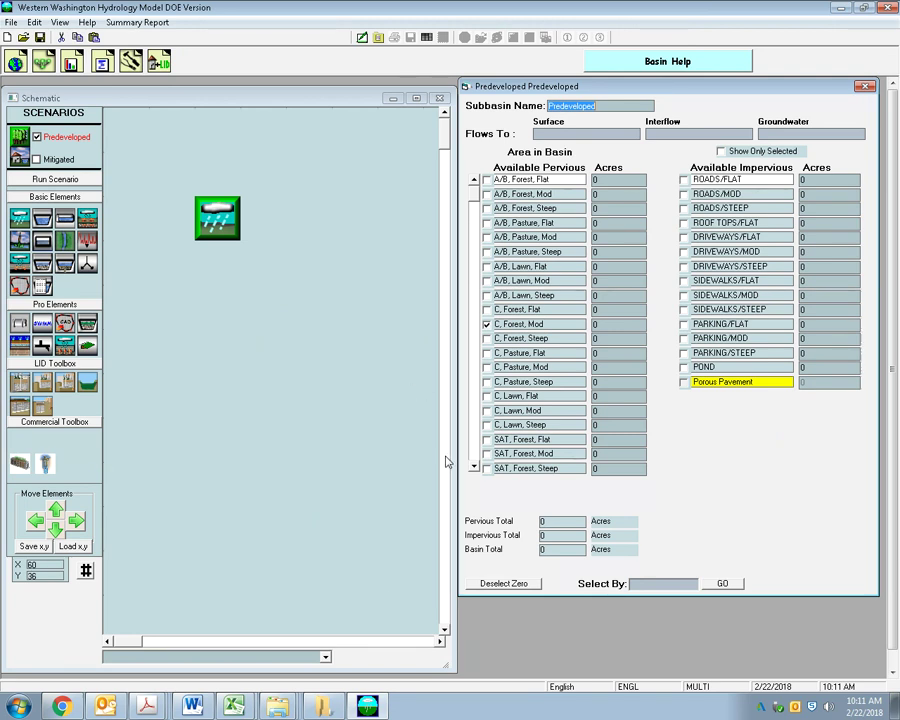
left_click(449, 669)
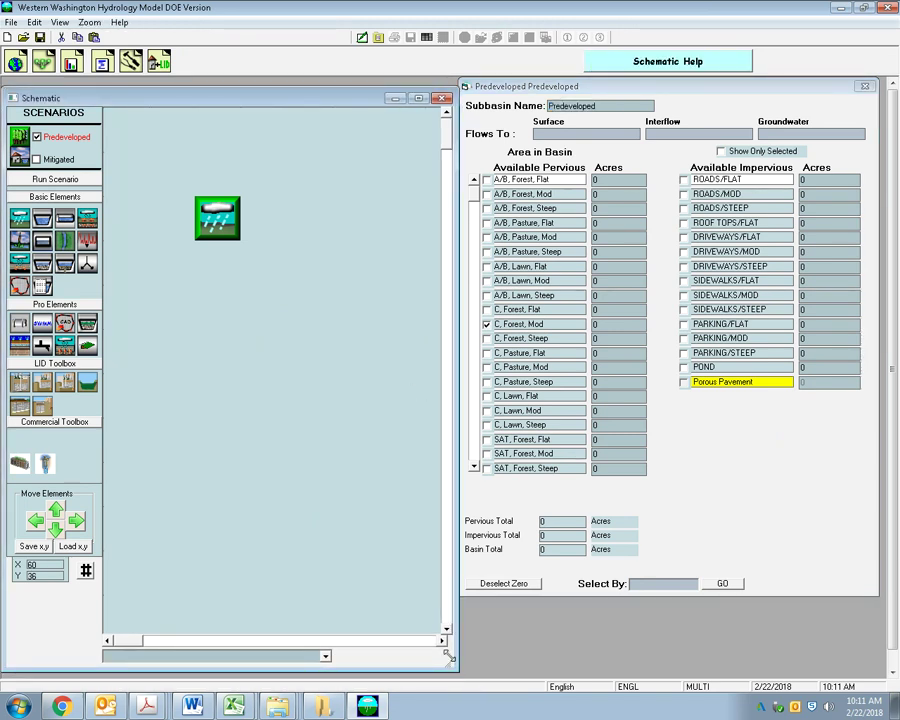
left_click(57, 152)
left_click(57, 138)
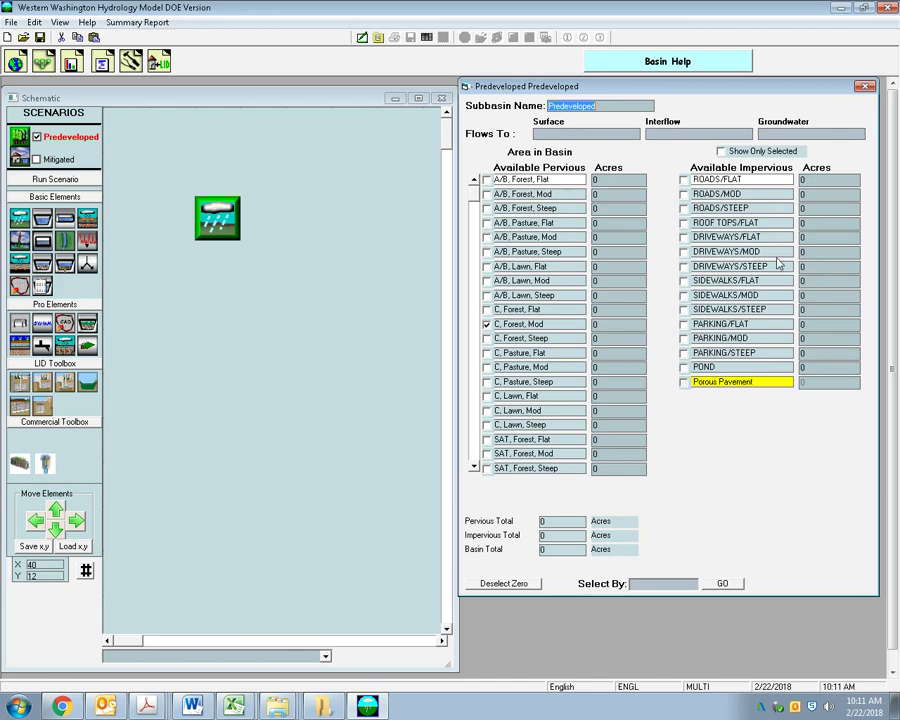
Show the What is Mitigation? slide full screen, then return to WWHM's Predeveloped basin
key("alt+Tab")
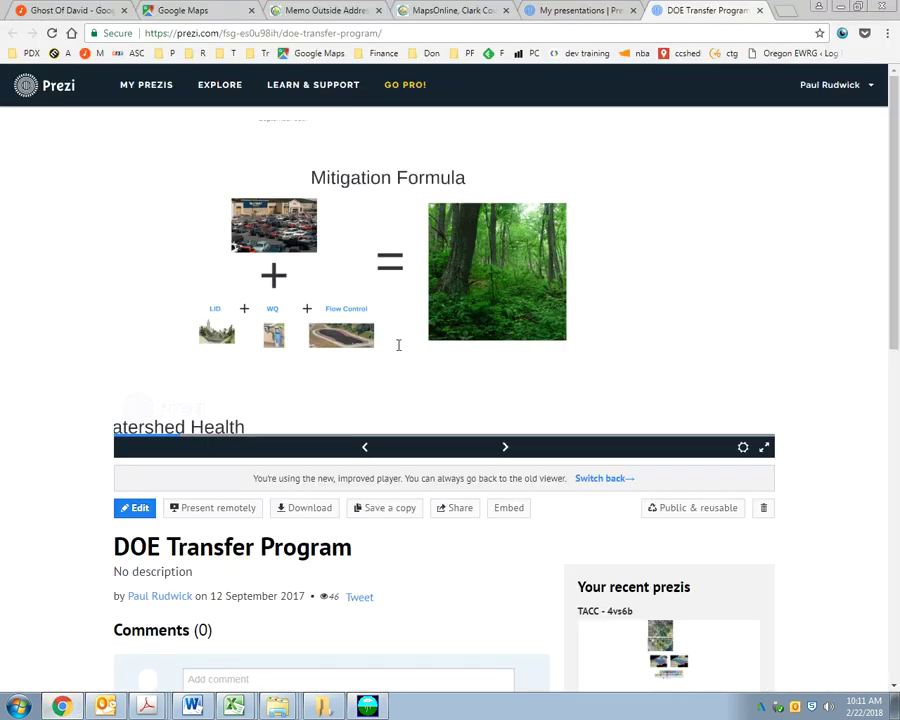
left_click(764, 447)
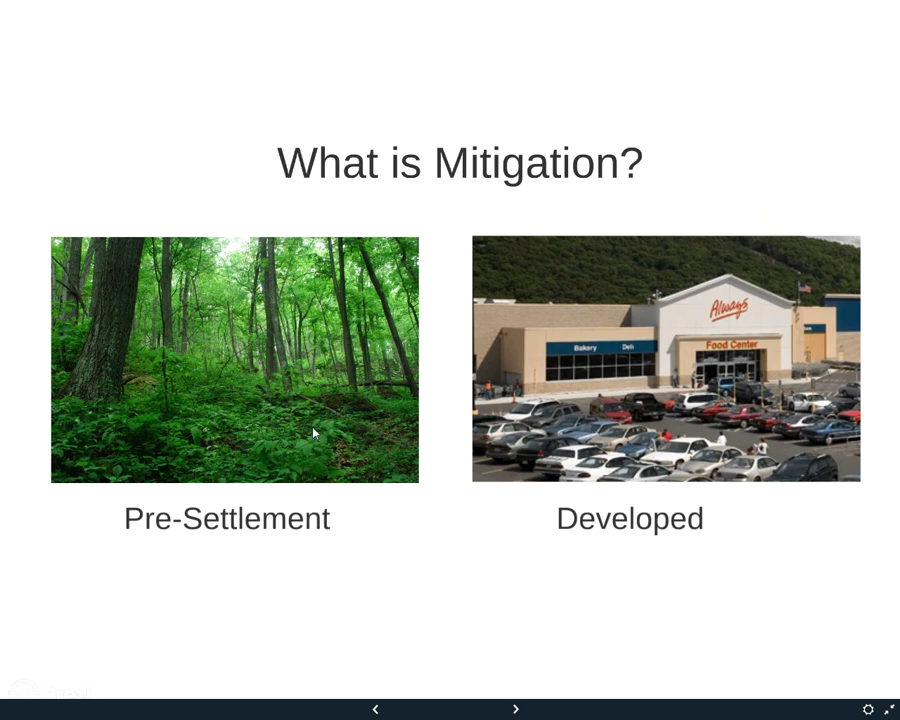
key("Escape")
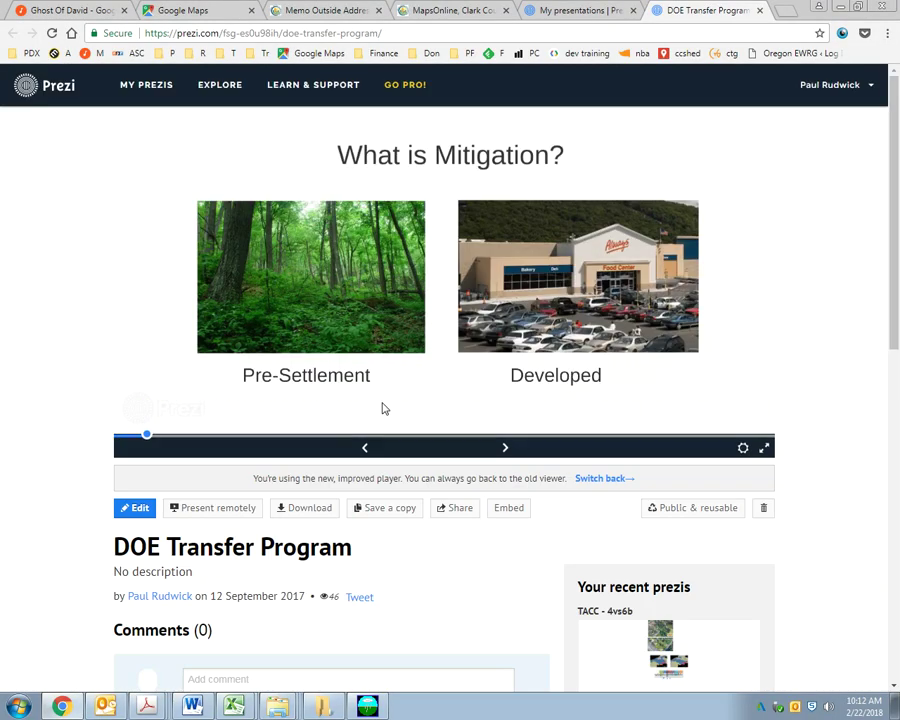
key("alt+Tab")
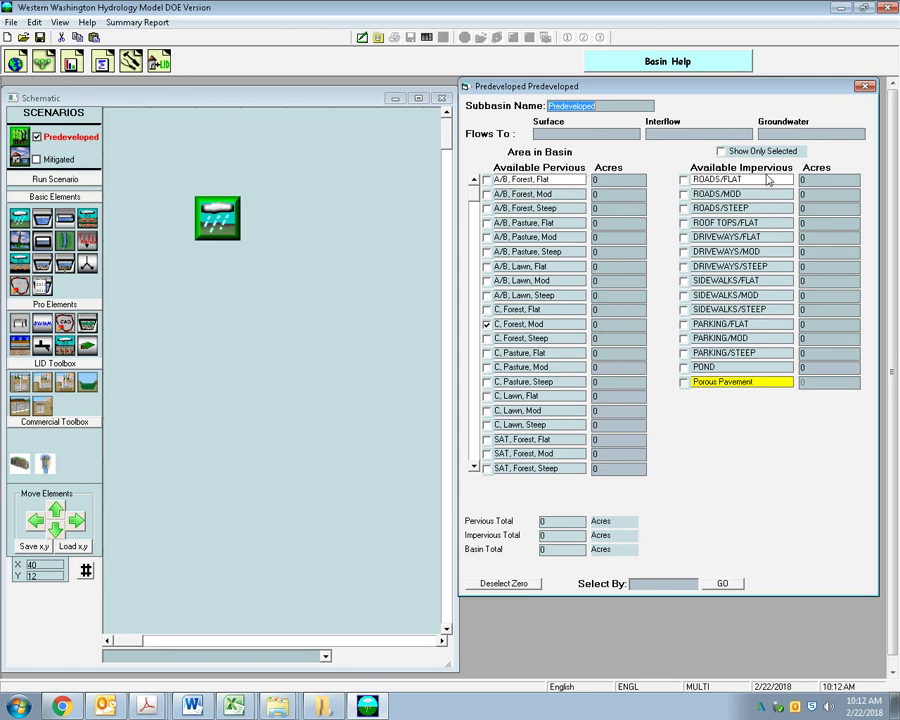
Check C, Forest, Mod under Available Pervious for the Predeveloped basin
left_click(475, 192)
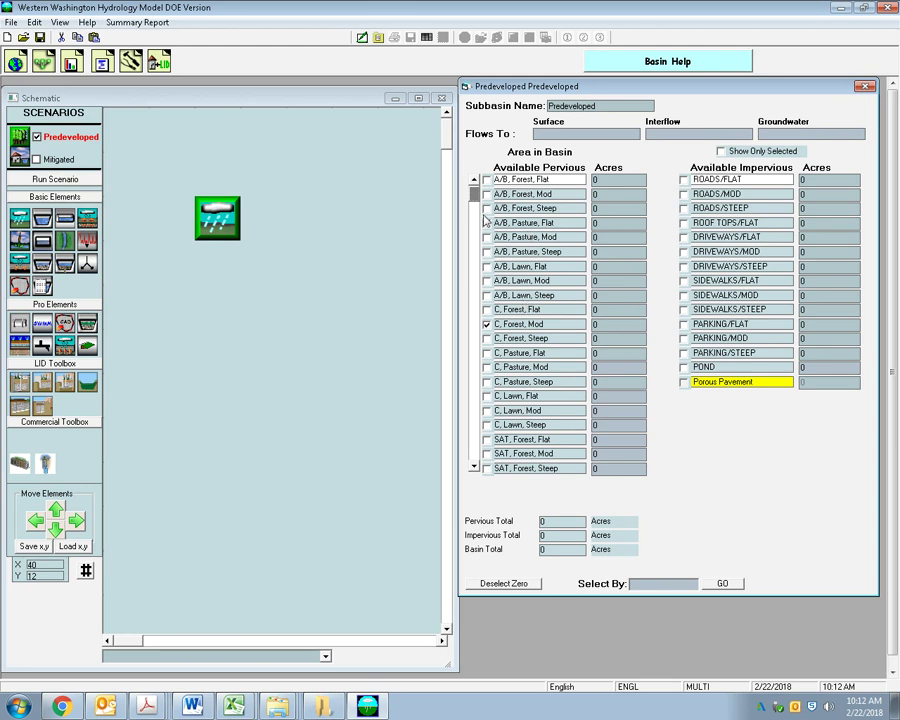
left_click_drag(474, 311, 474, 355)
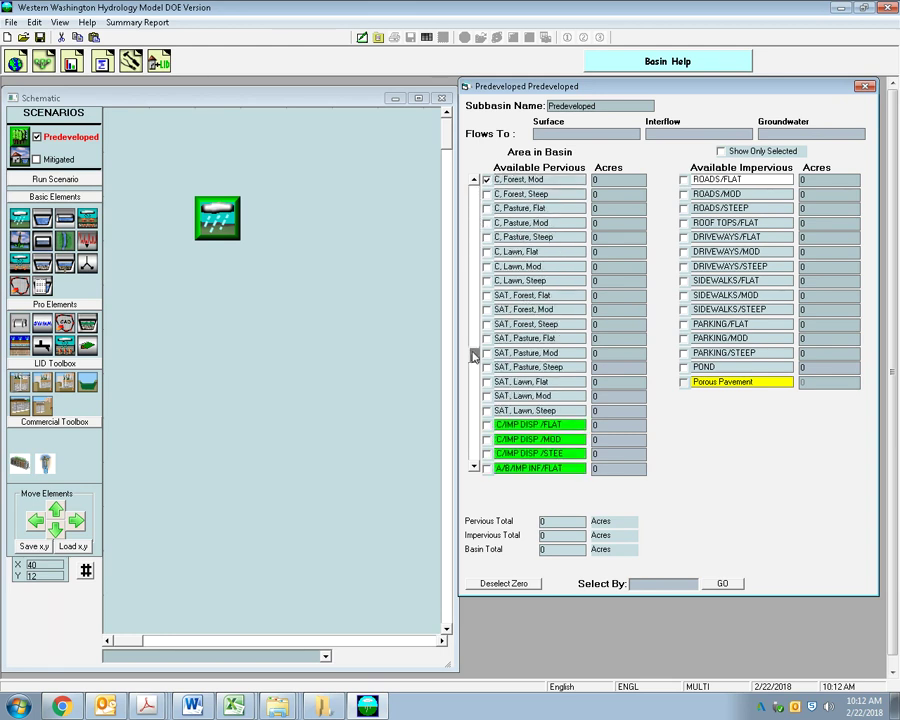
left_click(475, 468)
left_click(475, 468)
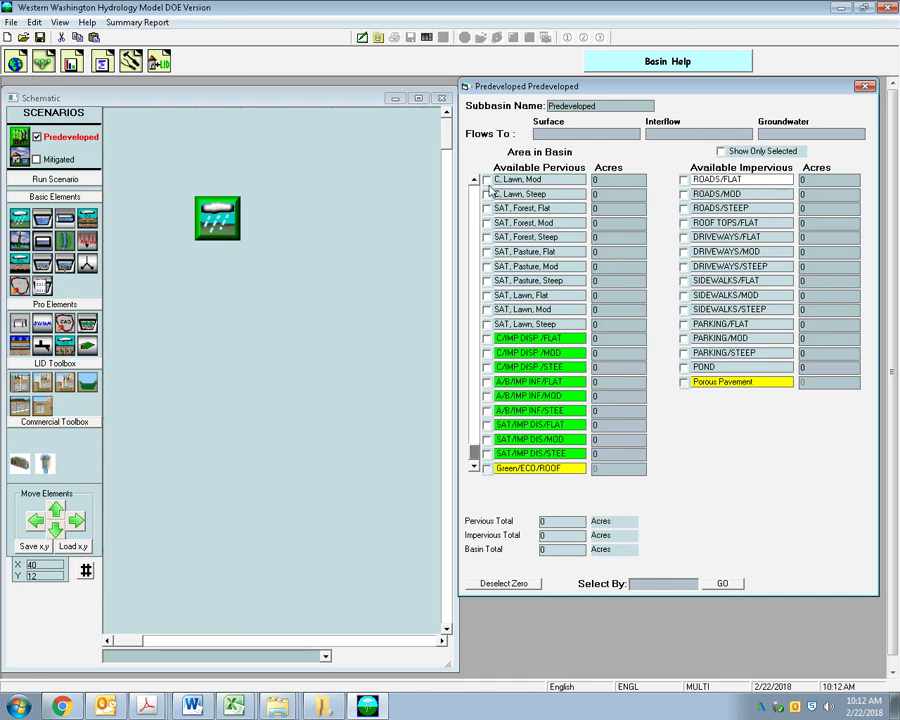
scroll(479, 186, "up", 13)
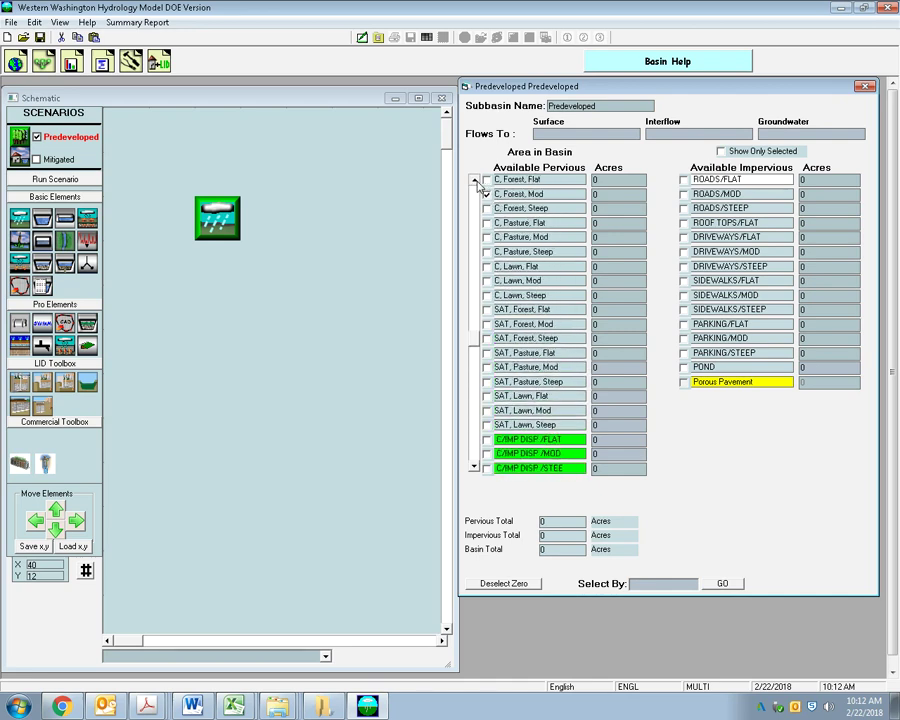
scroll(479, 186, "up", 3)
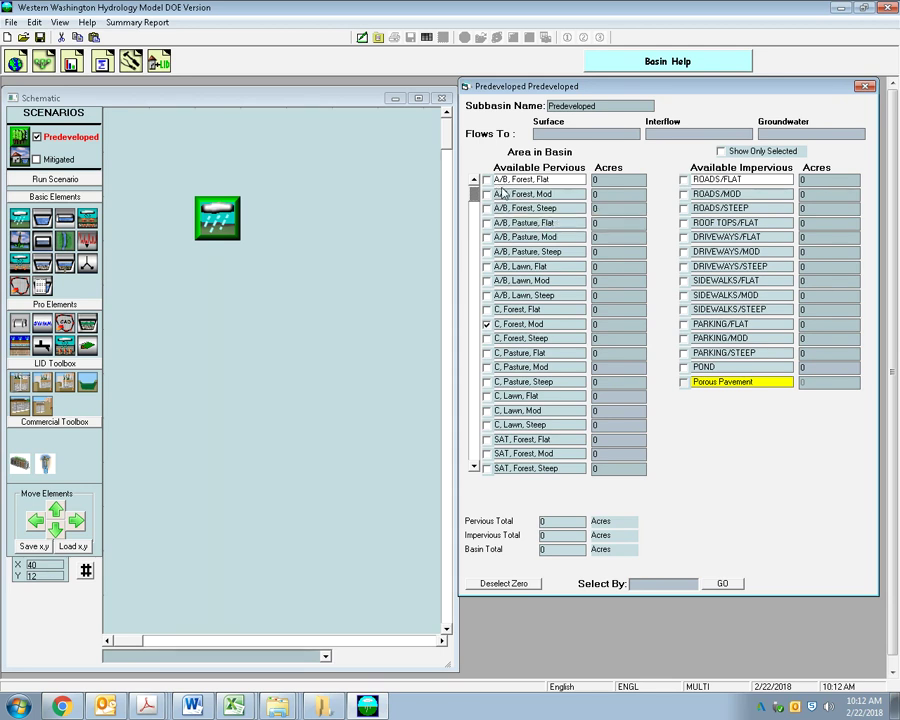
Scroll the pervious land-use list with its arrows, then bring up the What is Mitigation? slide
mouse_move(502, 185)
mouse_move(503, 211)
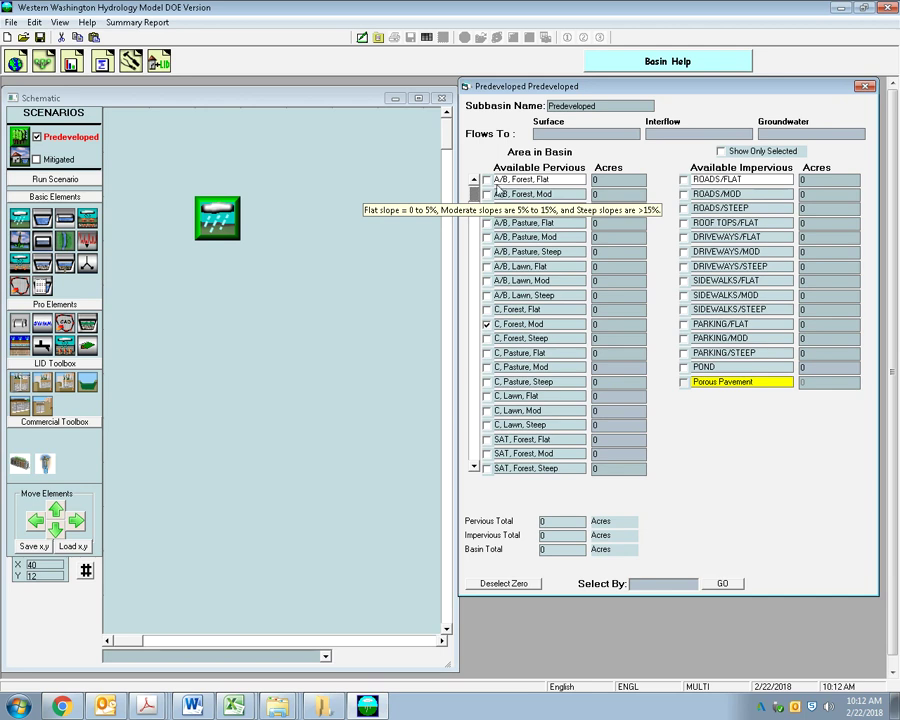
left_click(474, 467)
left_click(474, 467)
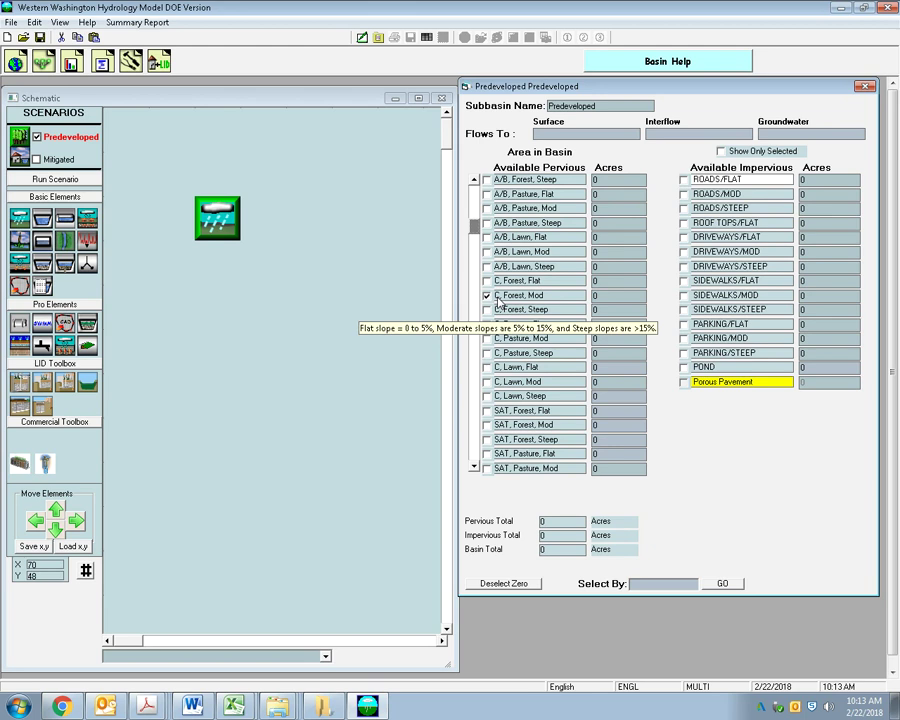
left_click(474, 467)
left_click(474, 467)
left_click(474, 467)
left_click(474, 467)
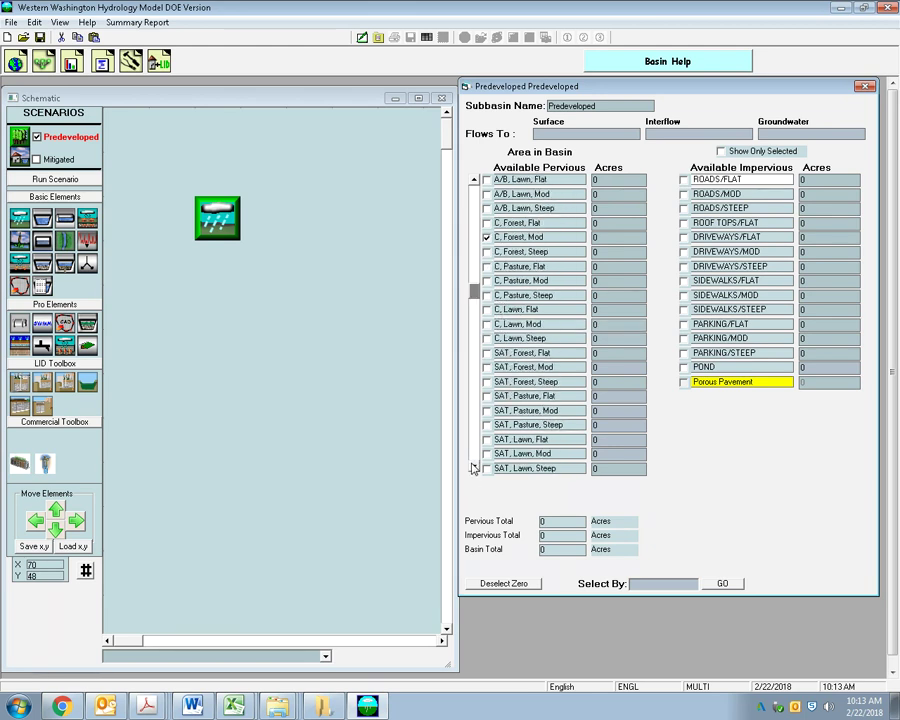
left_click(474, 467)
left_click(474, 467)
left_click(474, 181)
left_click(474, 181)
left_click(474, 188)
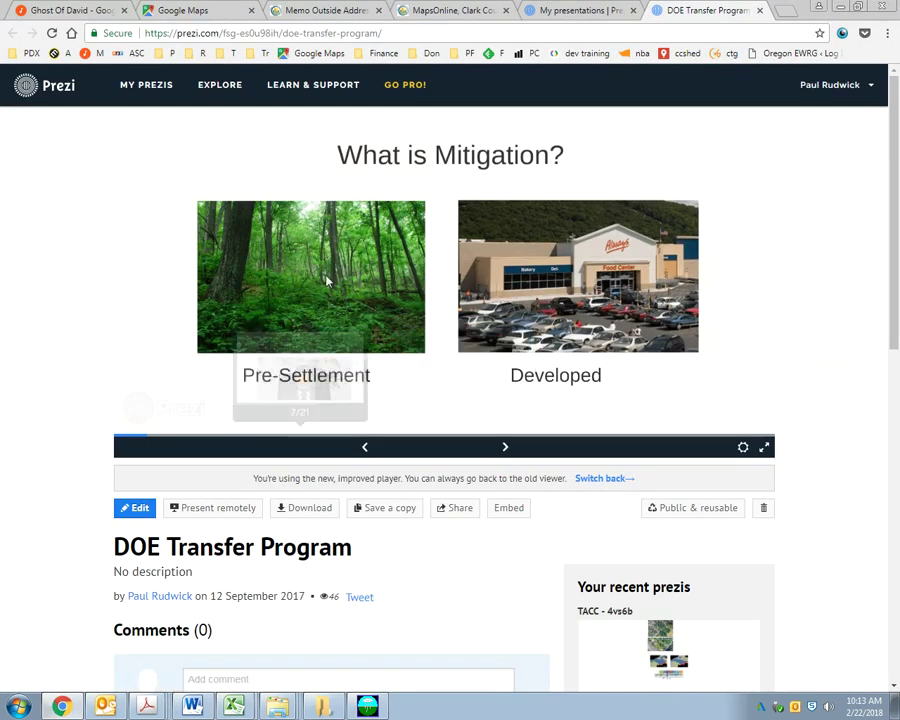
Show the Prezi presentation full screen, then exit full screen and switch back to WWHM
left_click(764, 447)
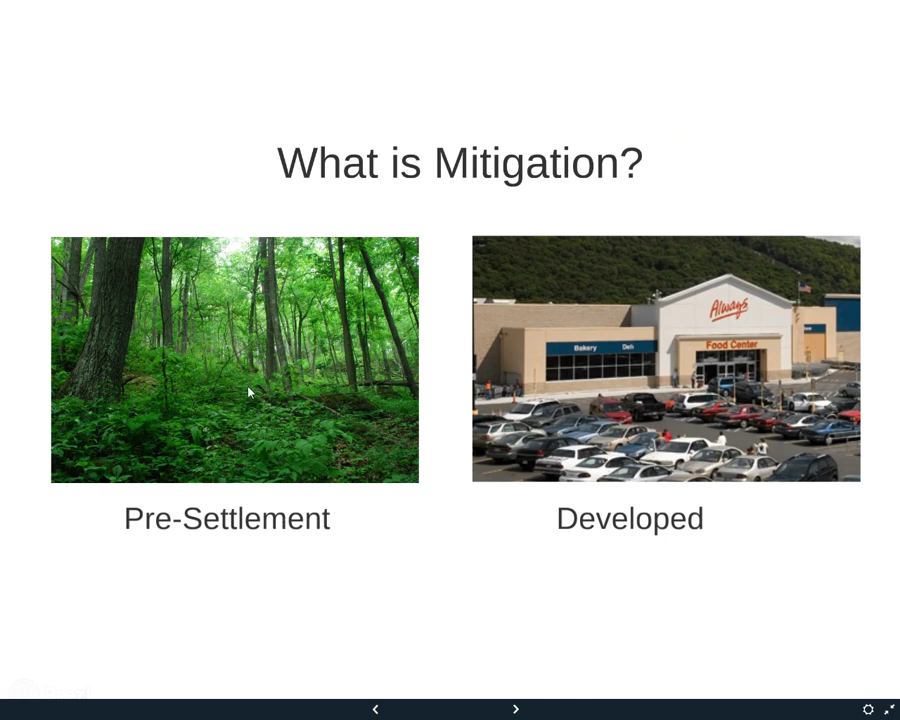
key("Escape")
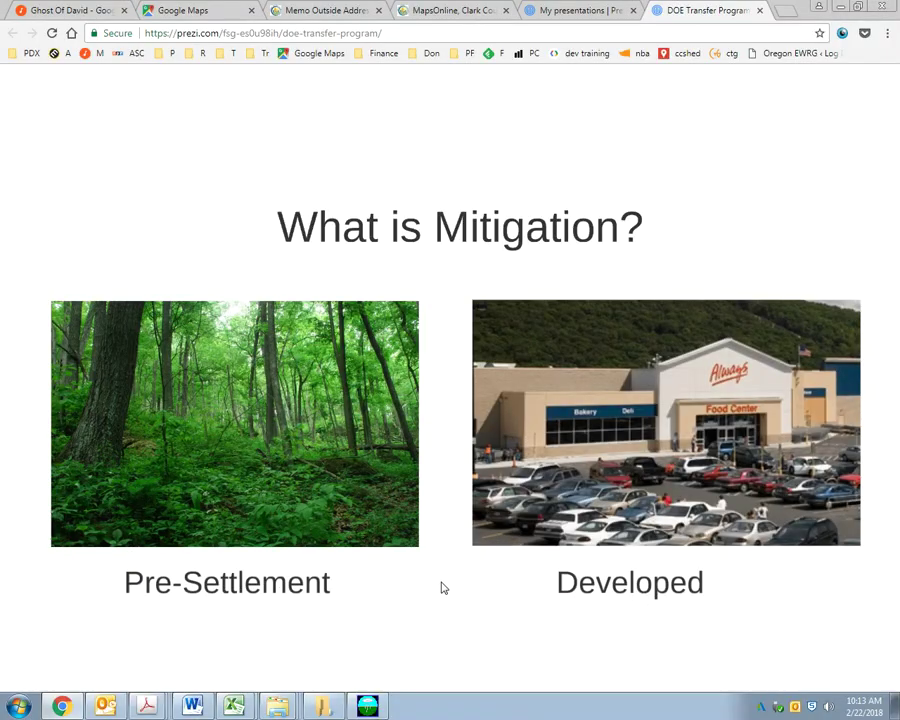
key("alt+Tab")
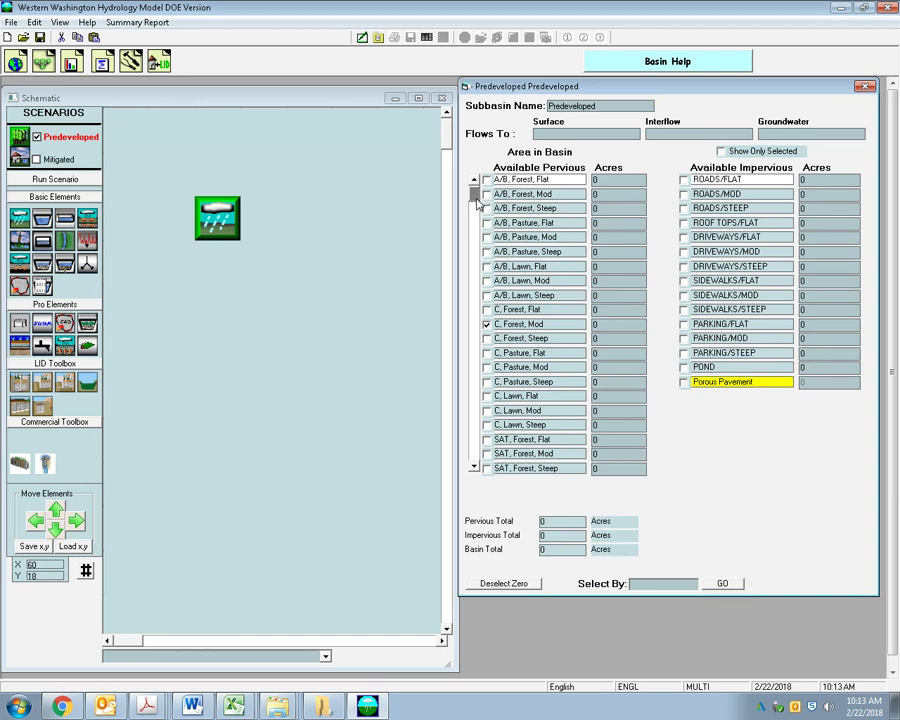
Advance Prezi to the Mitigation Formula slide, then return to the WWHM window
left_click(62, 706)
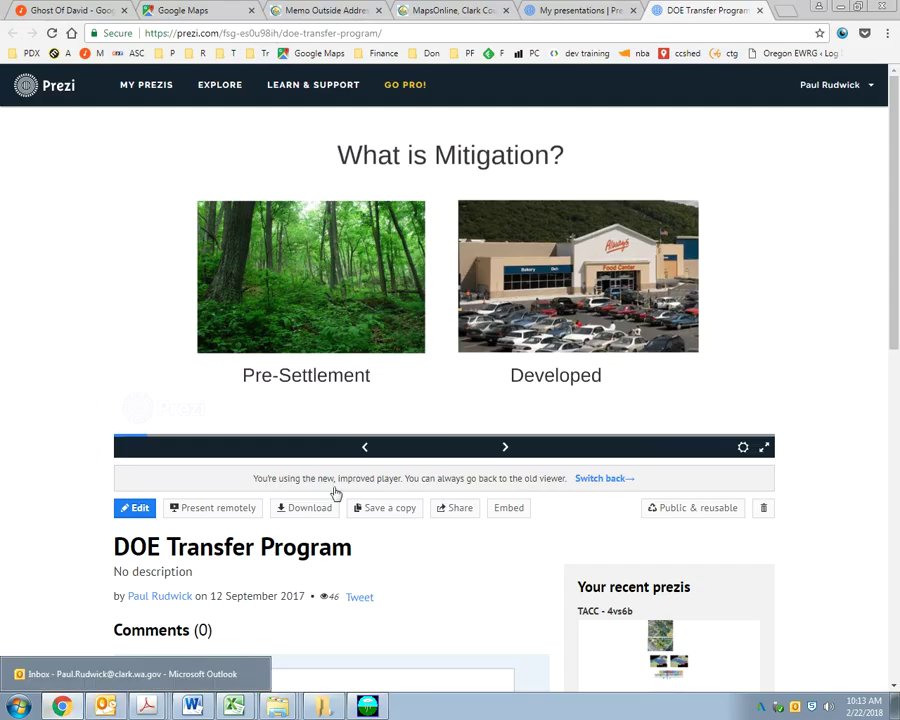
left_click(505, 447)
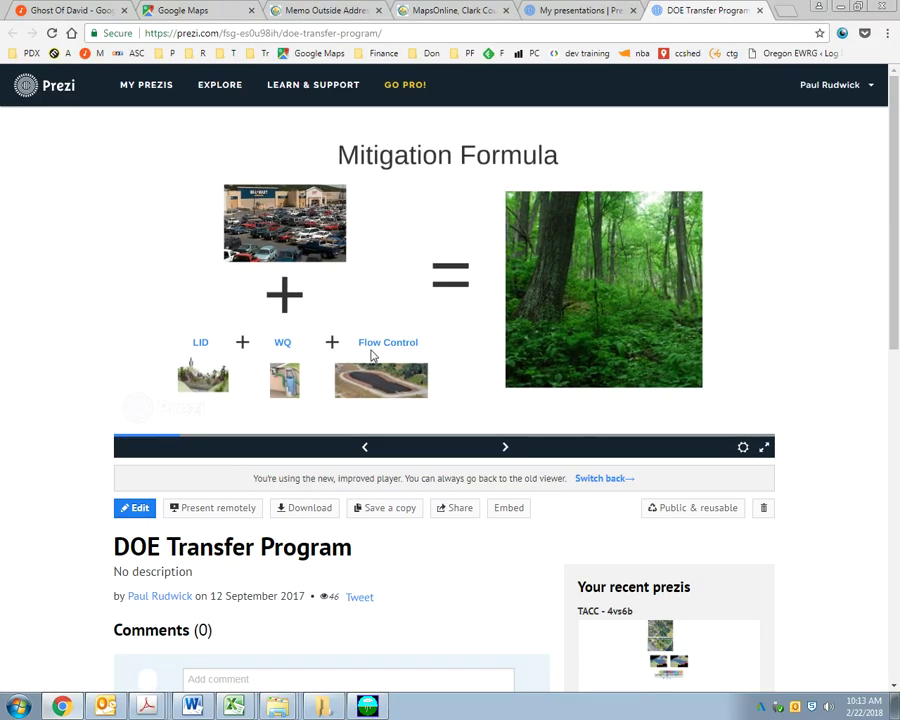
left_click(367, 706)
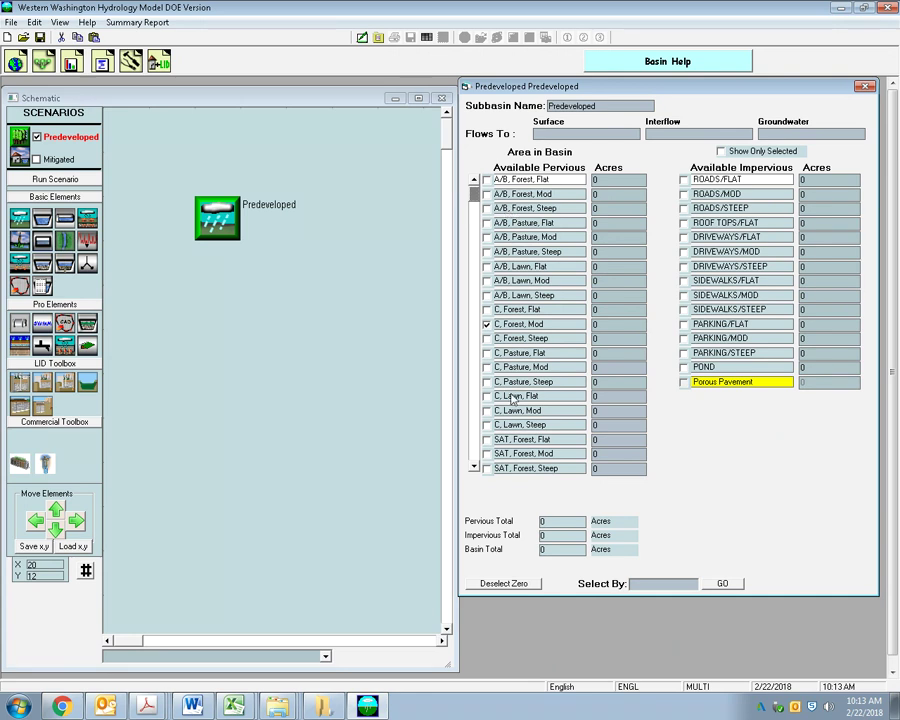
left_click(487, 324)
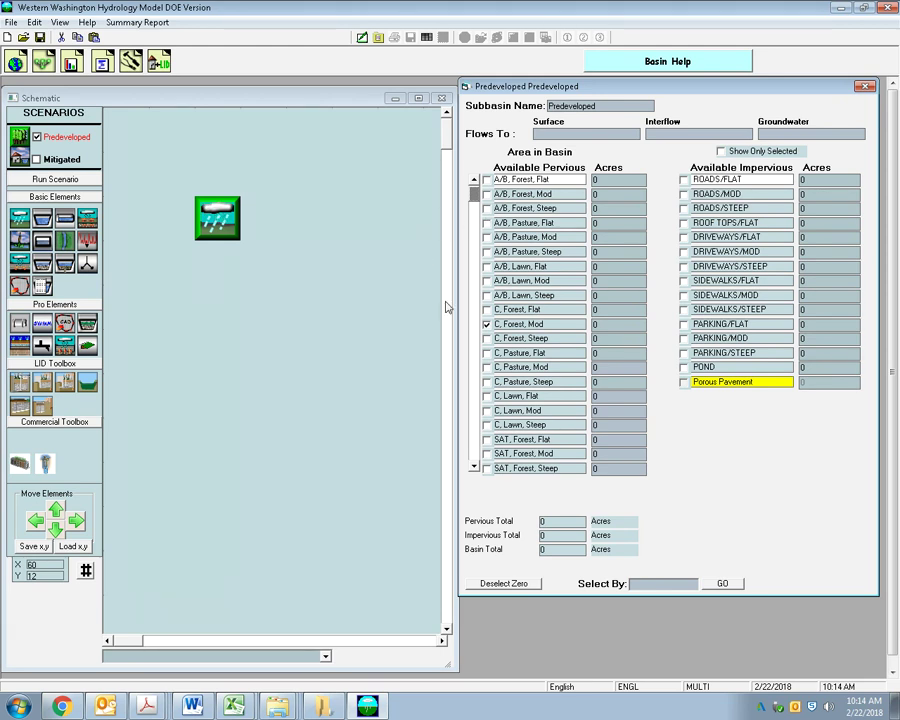
double_click(474, 468)
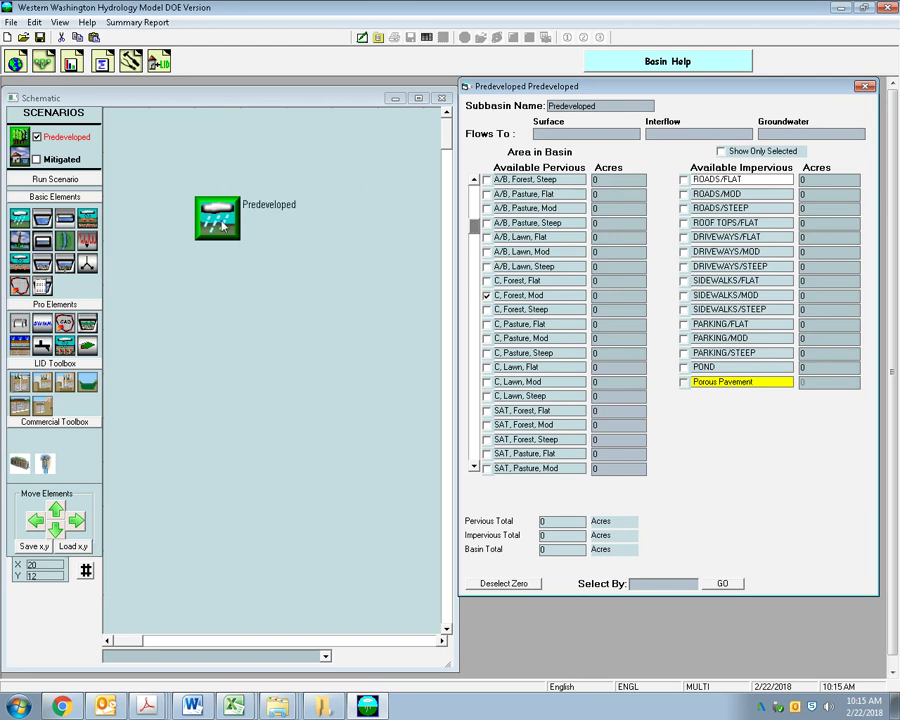
left_click_drag(222, 226, 267, 224)
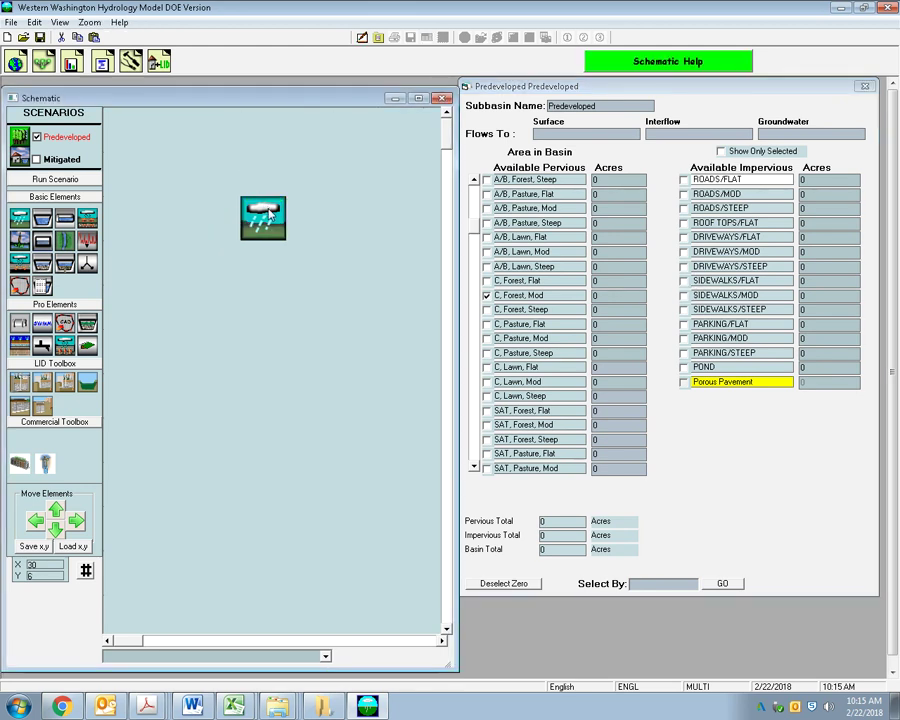
Duplicate the Predeveloped basin into the Mitigated scenario, overwriting its contents
left_click(57, 161)
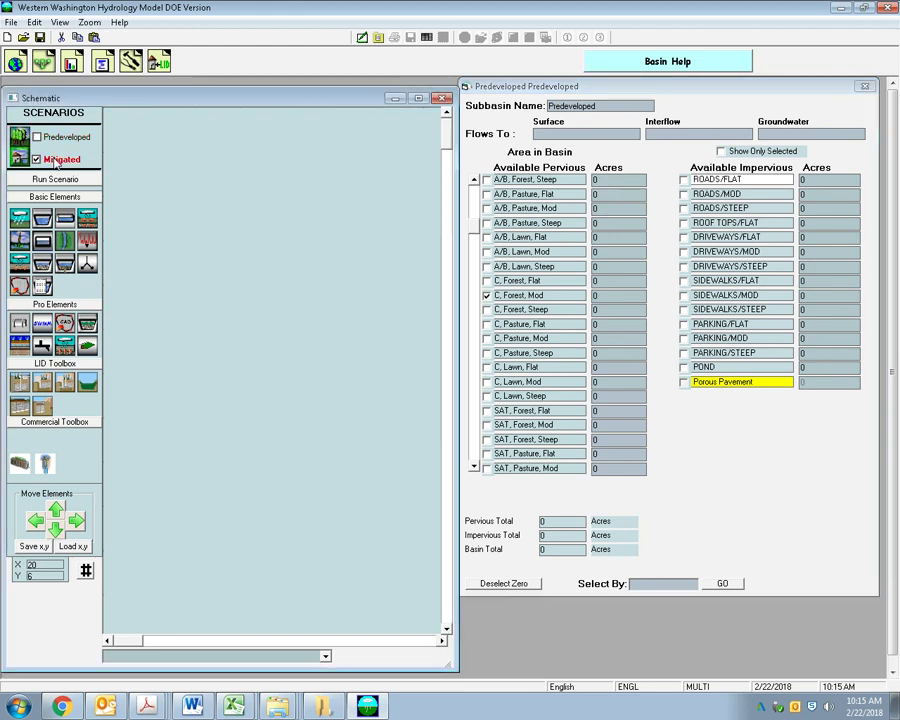
right_click(247, 225)
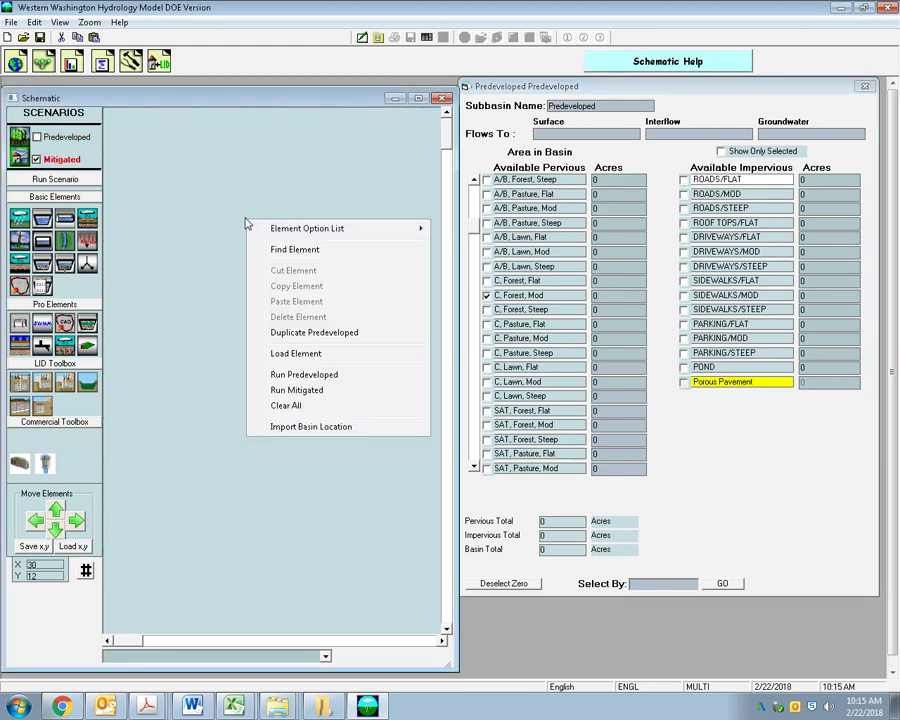
left_click(287, 333)
left_click(508, 391)
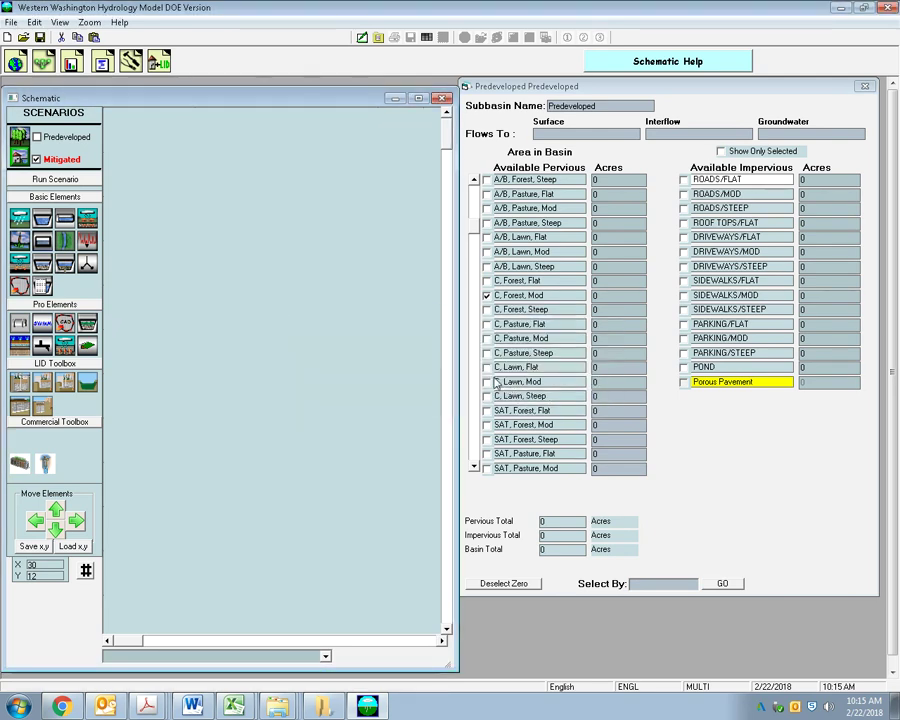
Review the land-use lists of the copied Mitigated basin and the Predeveloped basin (C, Forest, Mod, 1 acre)
left_click(277, 232)
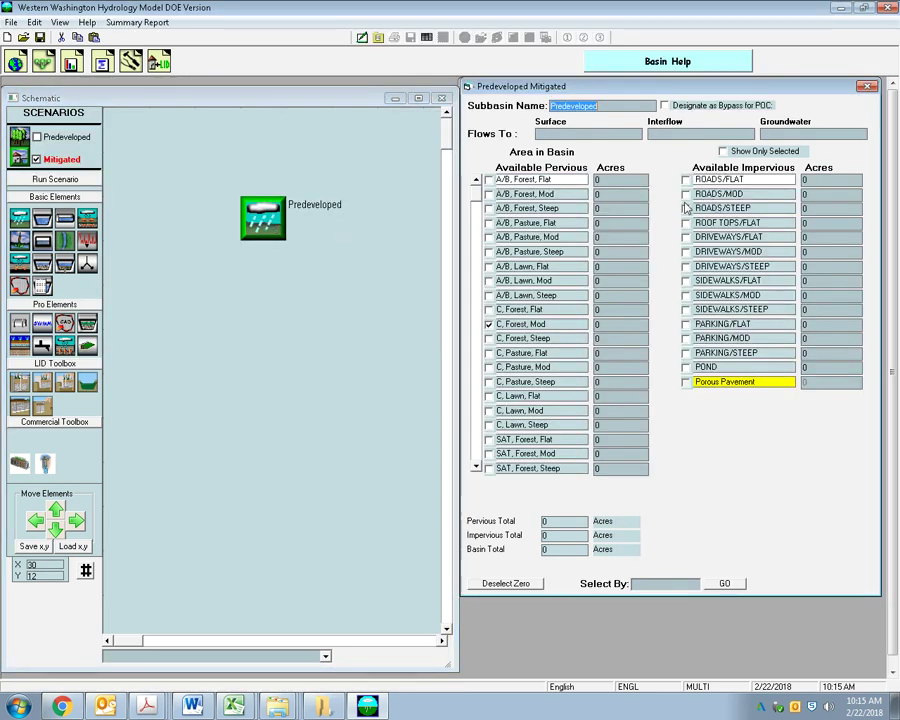
left_click(736, 152)
left_click(736, 152)
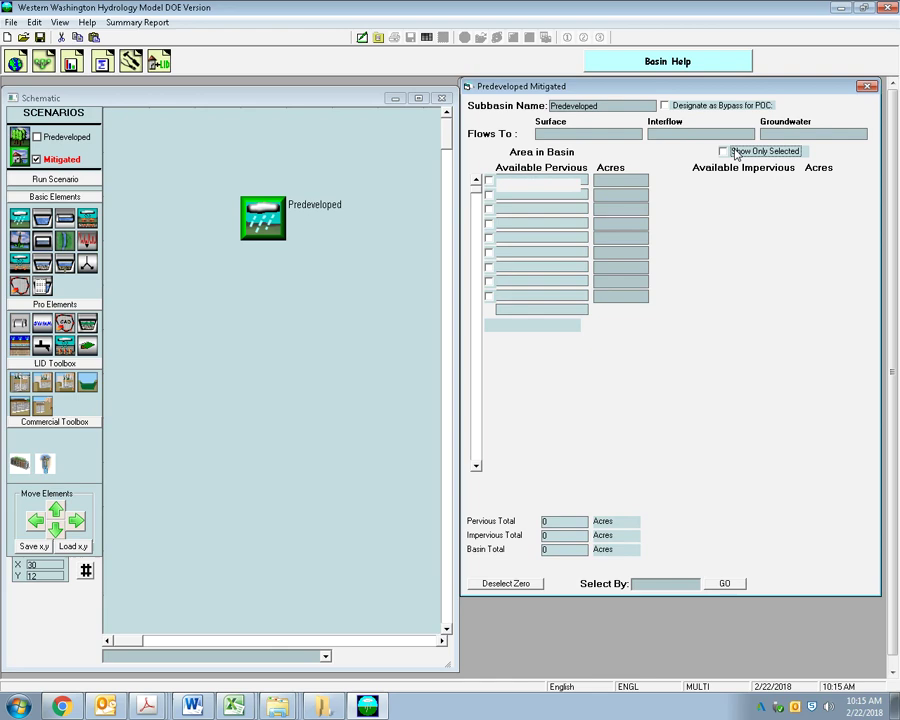
left_click(37, 136)
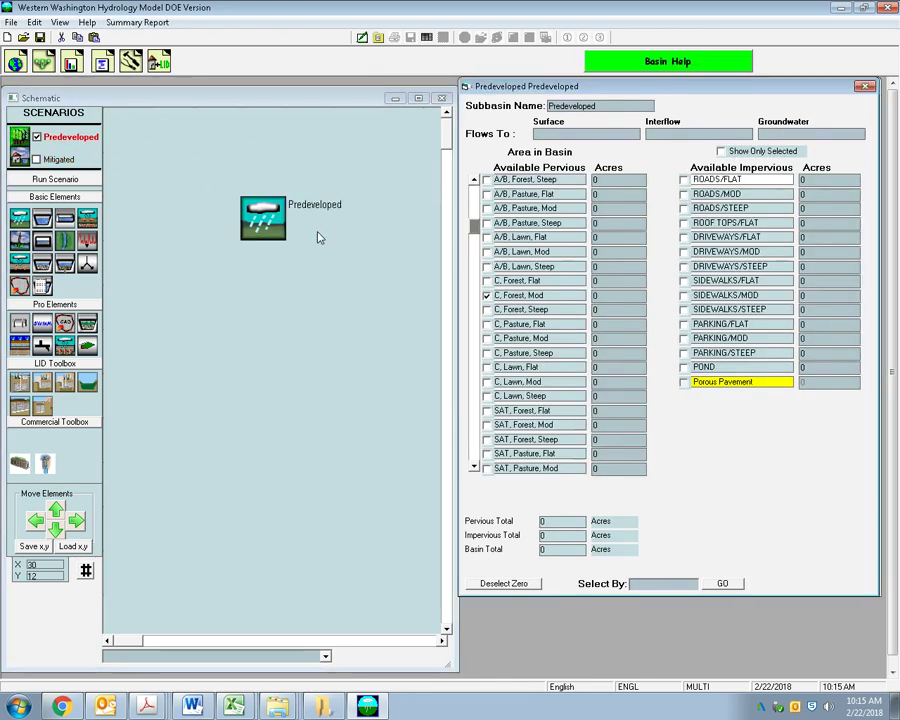
left_click(757, 153)
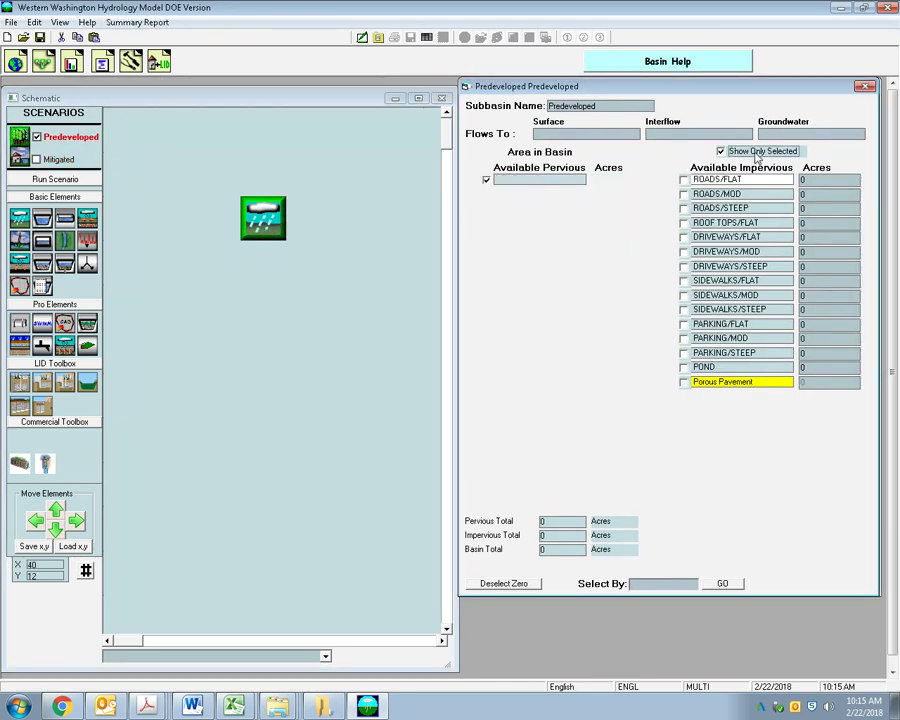
left_click(757, 153)
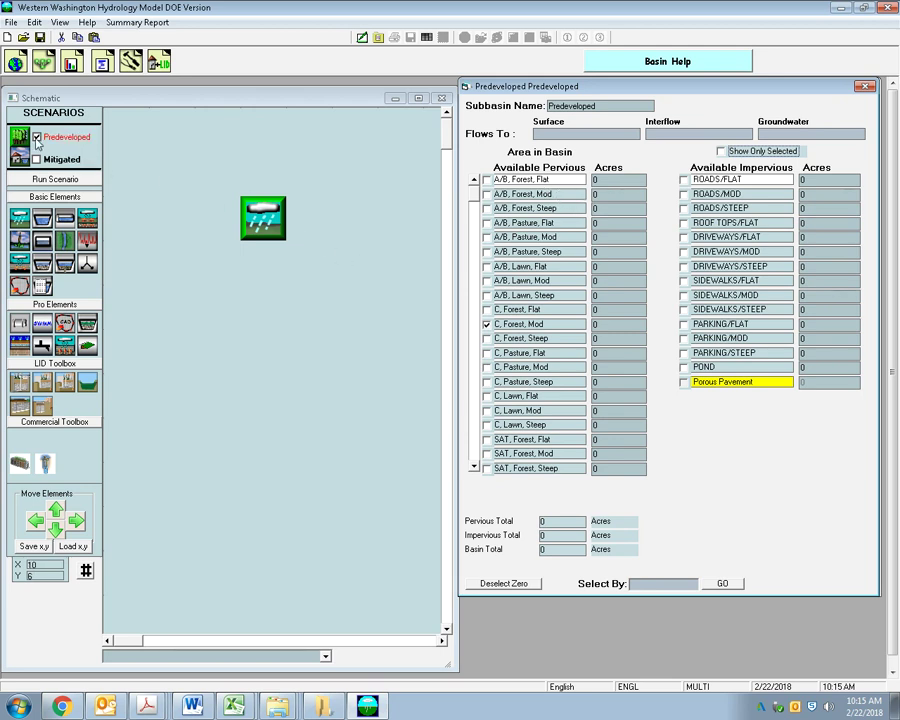
left_click(268, 230)
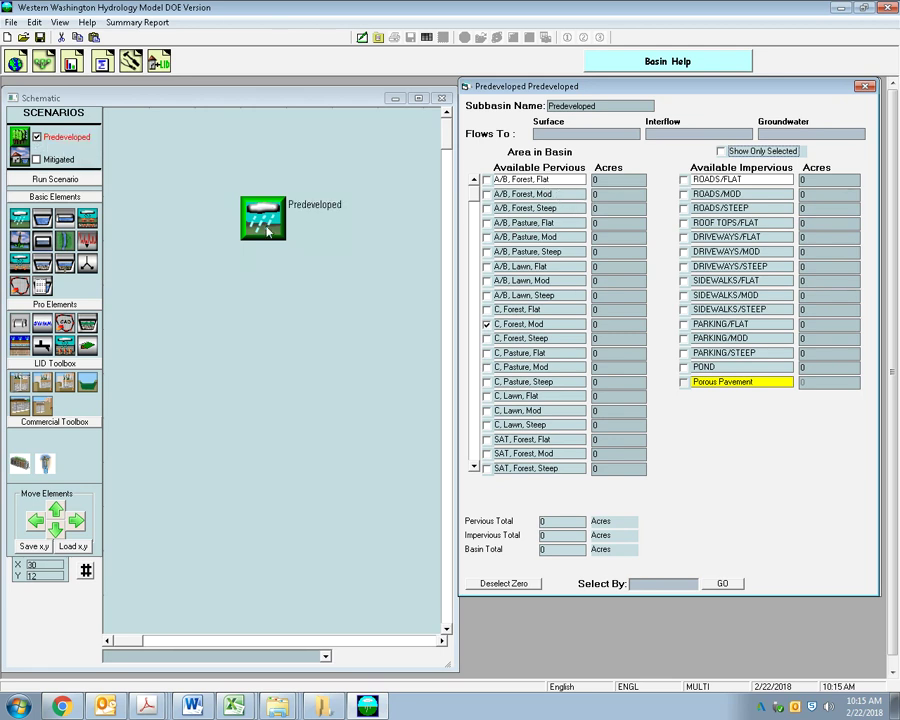
Update the C, Forest, Mod acreage and re-duplicate Predeveloped into Mitigated, replacing the old basin
left_click(604, 325)
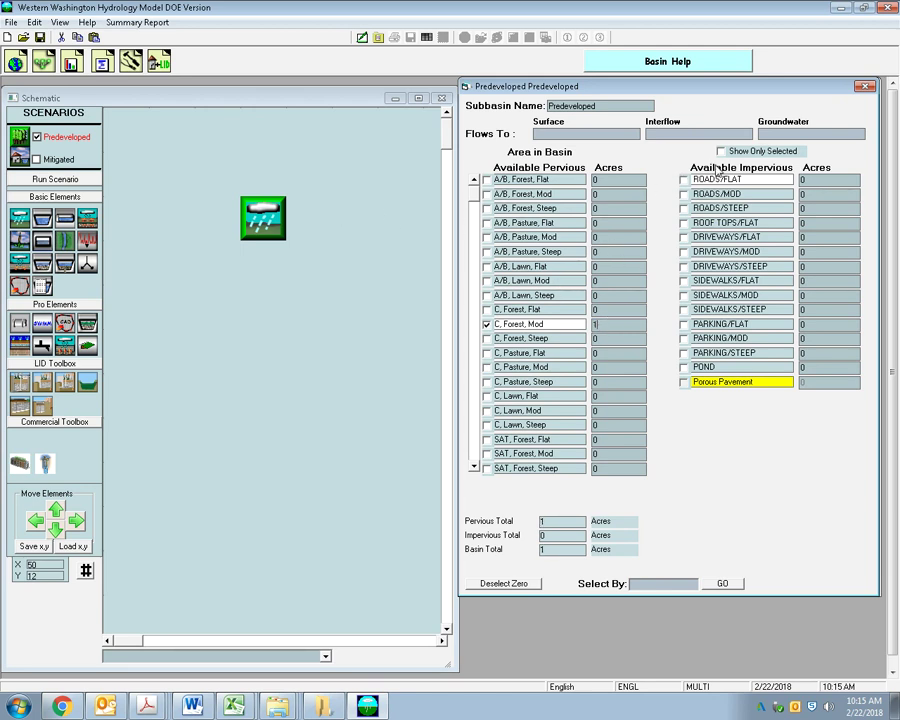
left_click(721, 151)
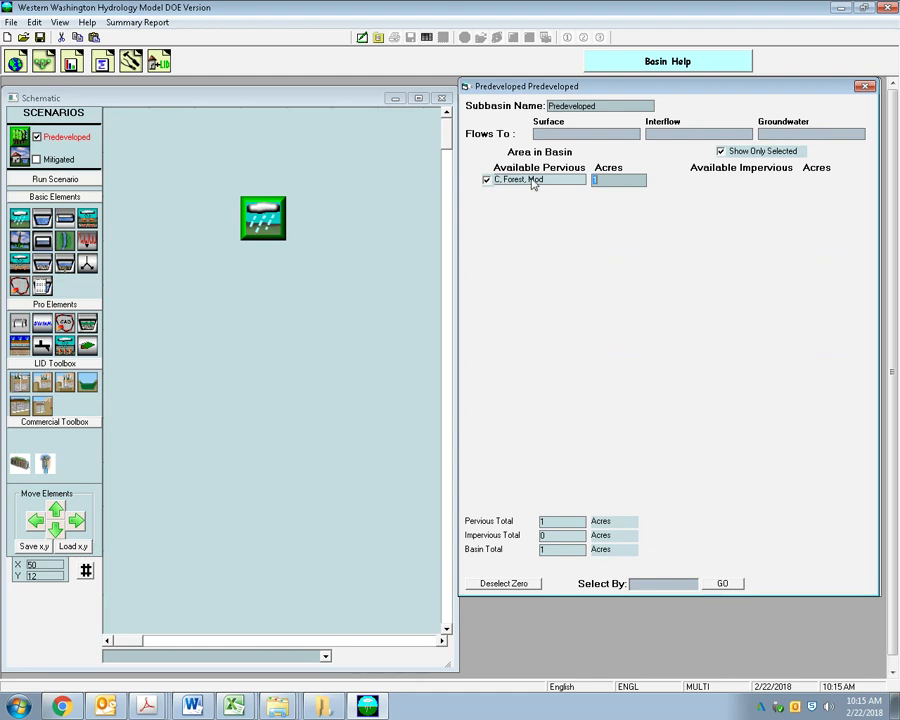
left_click(37, 159)
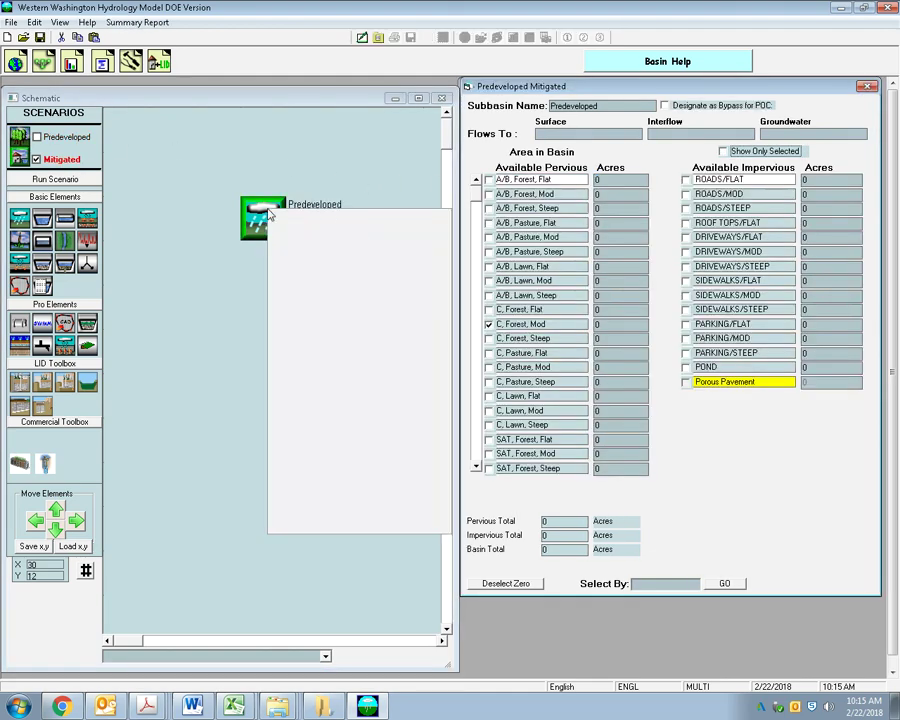
left_click(326, 397)
right_click(281, 211)
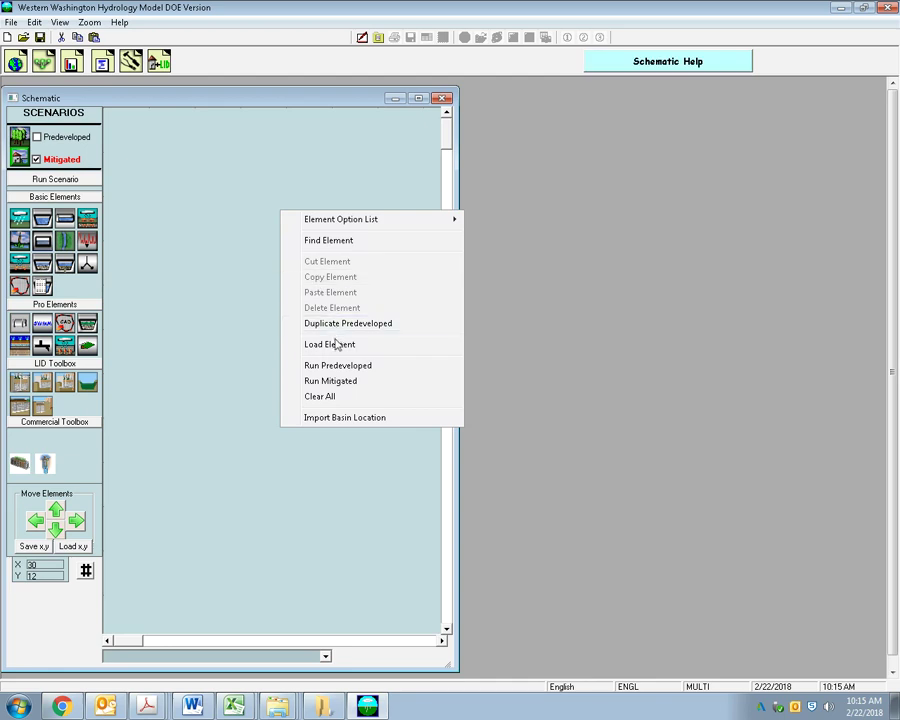
left_click(338, 324)
left_click(484, 392)
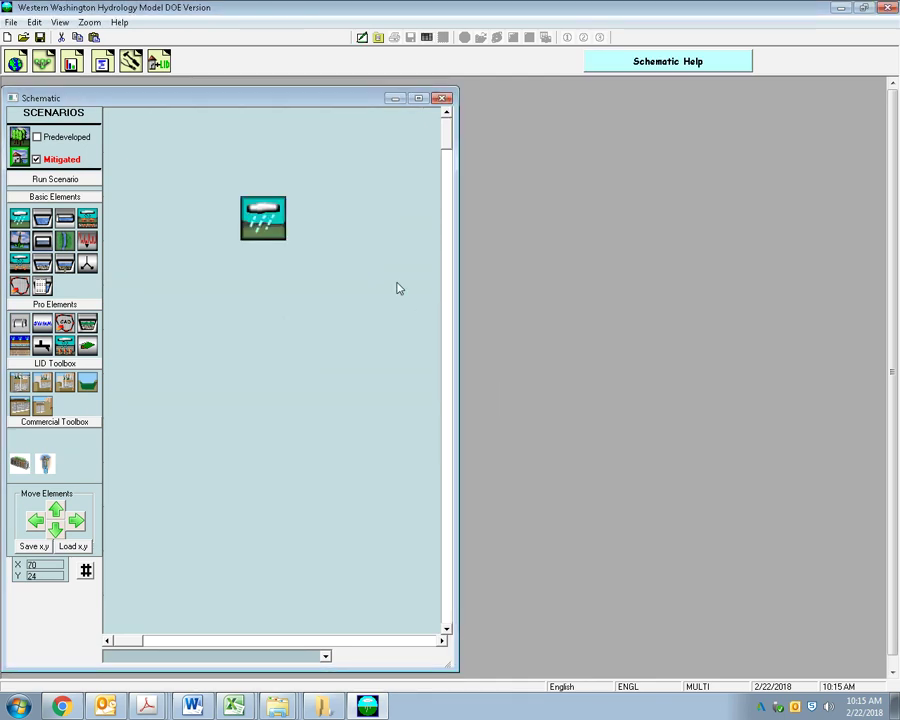
In the copied basin, set ROOF TOPS/FLAT to 0.5 acres and ROADS/FLAT to 0
left_click(262, 218)
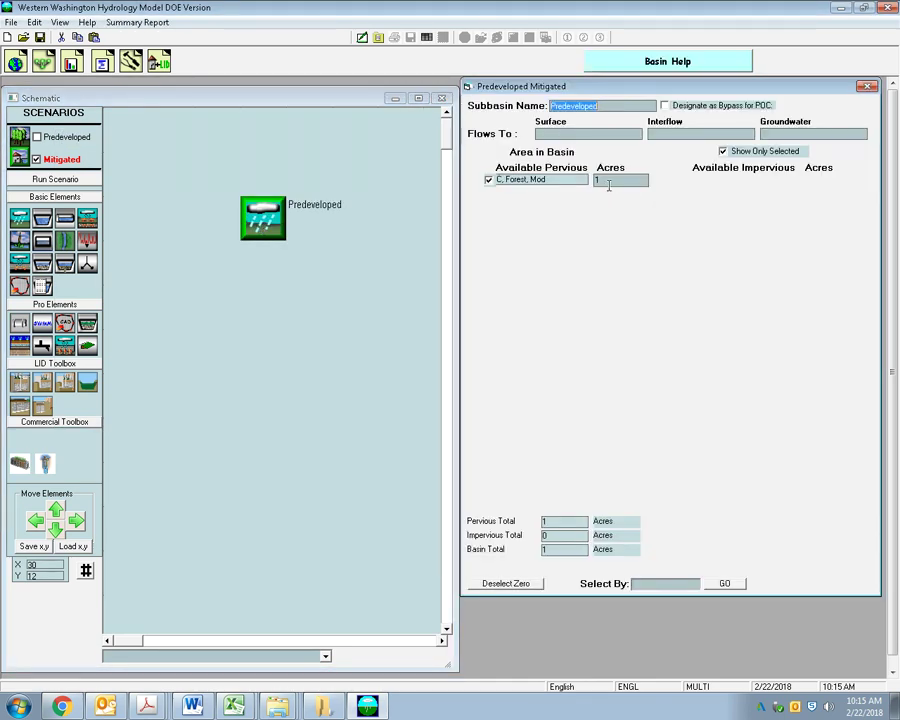
left_click(742, 152)
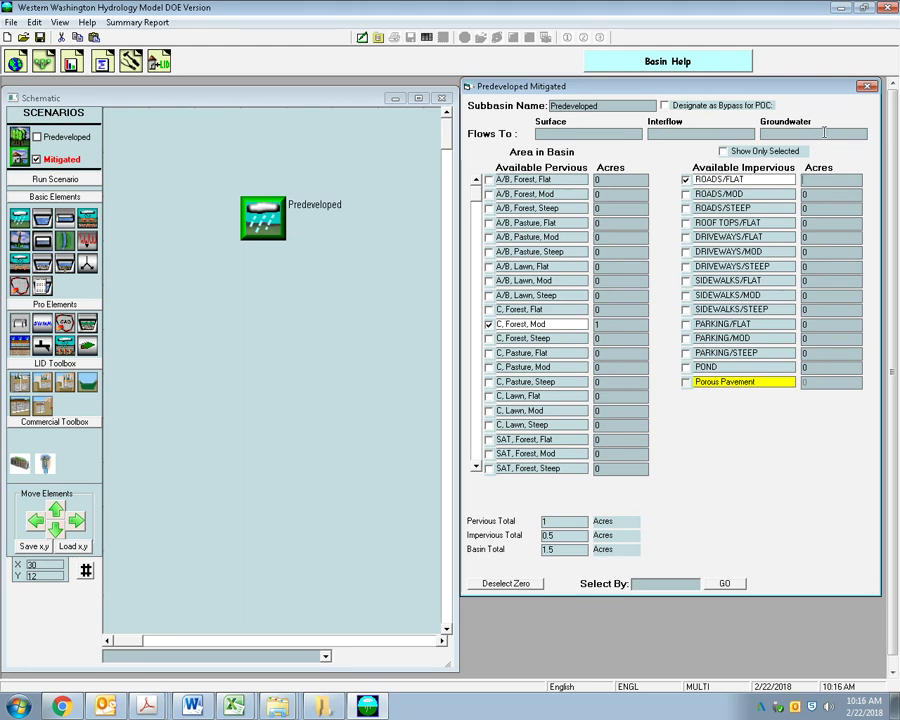
left_click(810, 219)
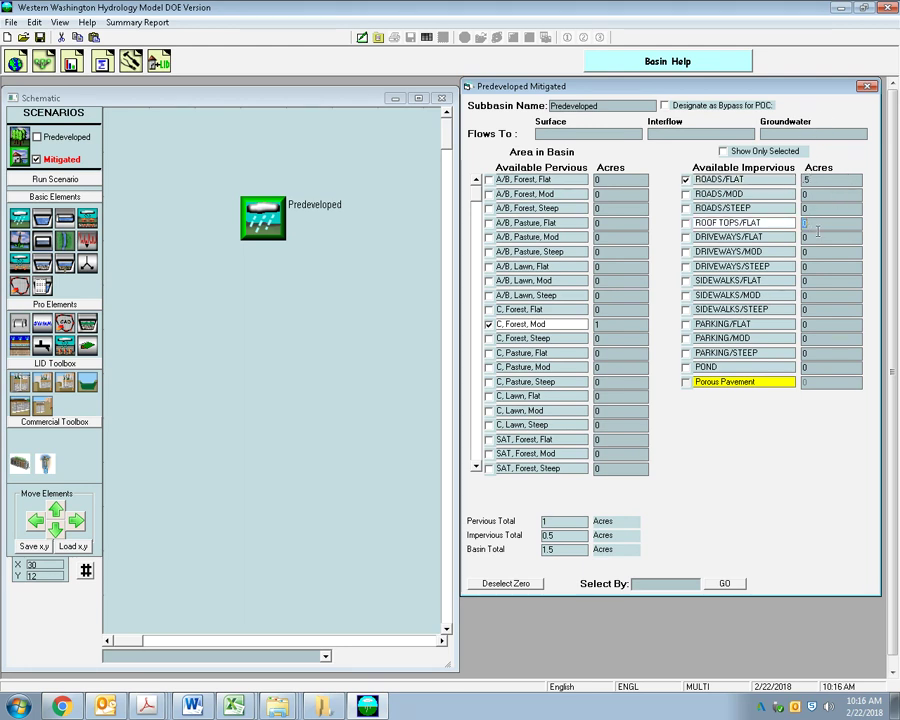
type(".5")
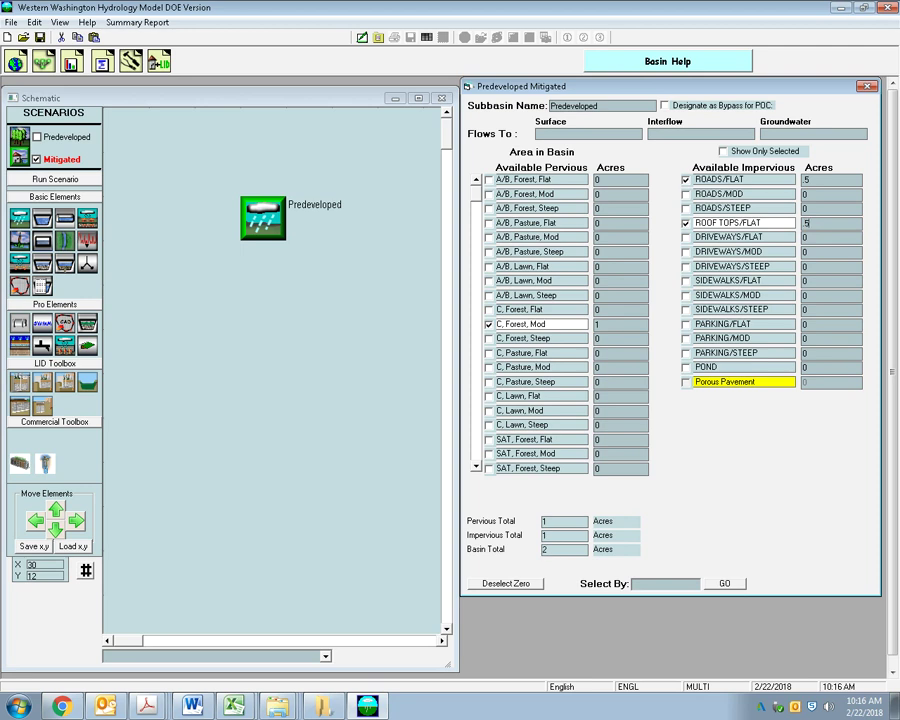
left_click(818, 181)
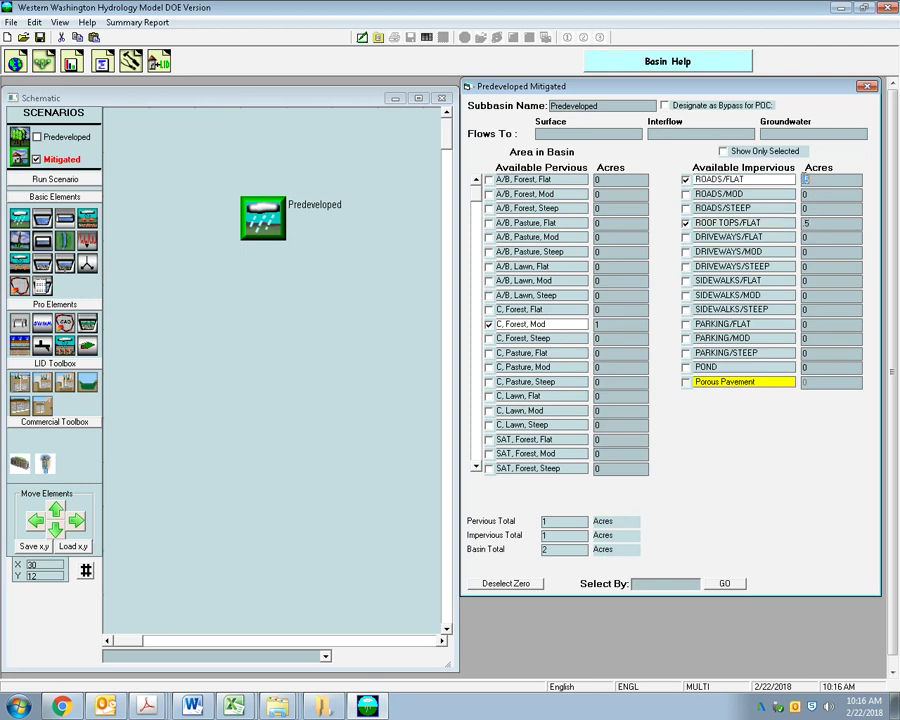
type("0")
left_click(811, 192)
Set PARKING/FLAT to 0.5 acres and zero the C, Forest, Mod acreage
left_click(817, 221)
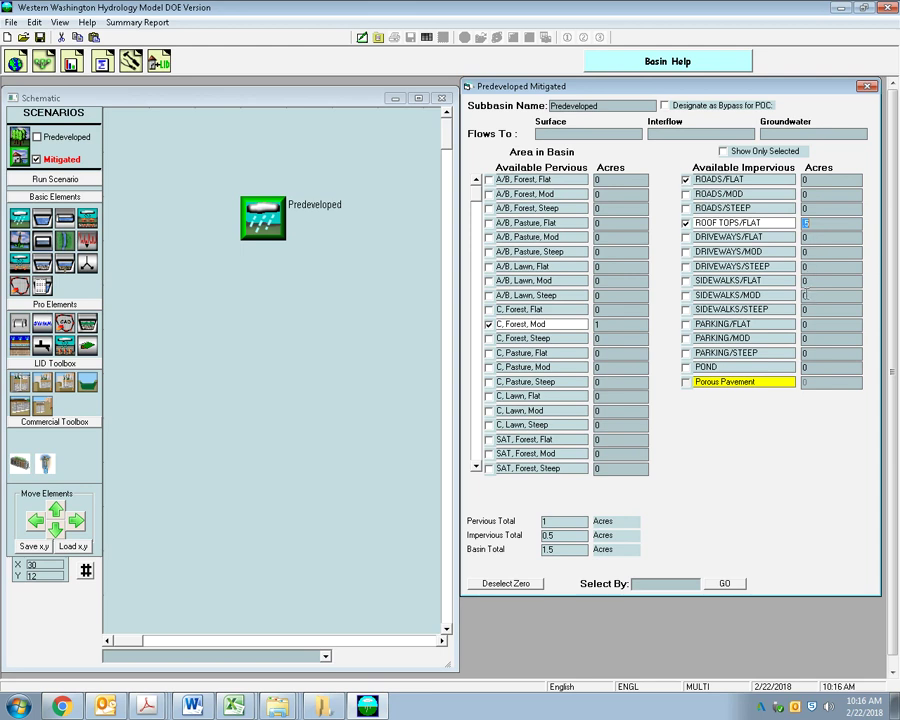
left_click(811, 323)
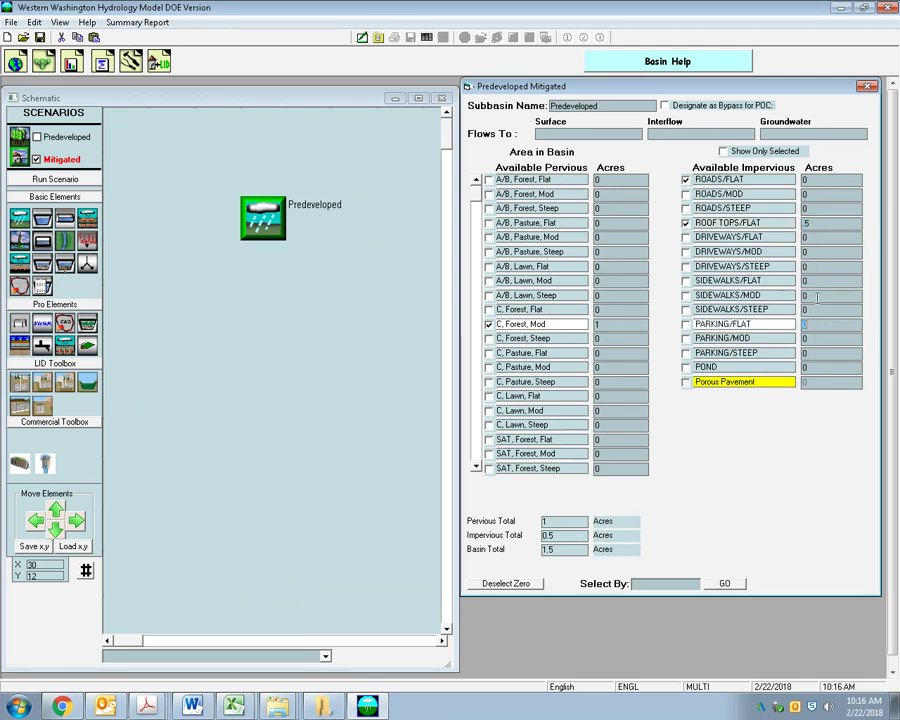
type(".5")
left_click(826, 267)
type("0")
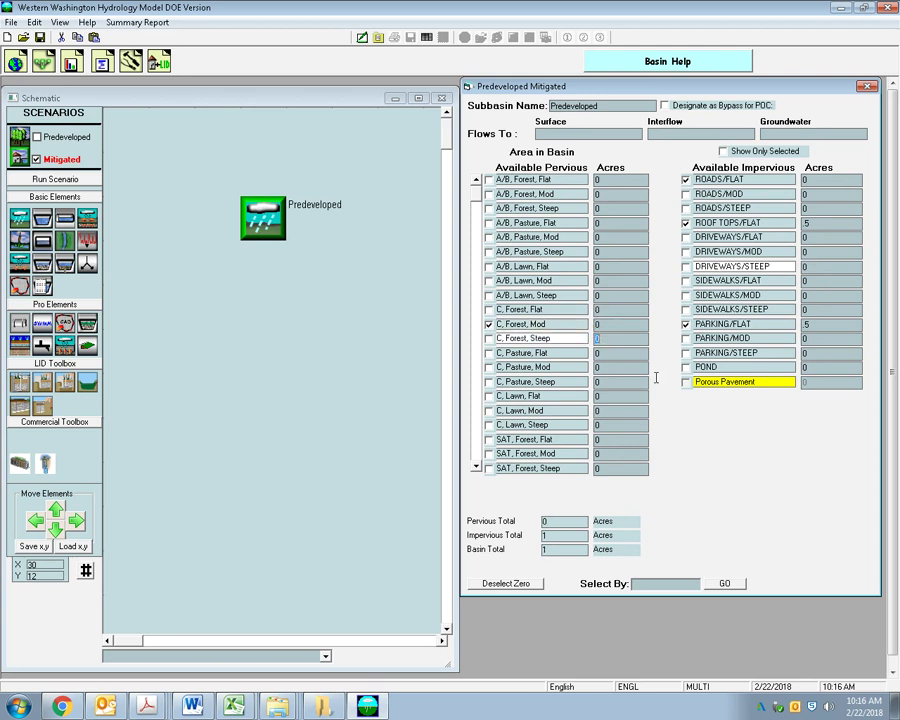
Show only selected land types, unchecking ROADS/FLAT and C, Forest, Mod, and clear the subbasin name
left_click(745, 152)
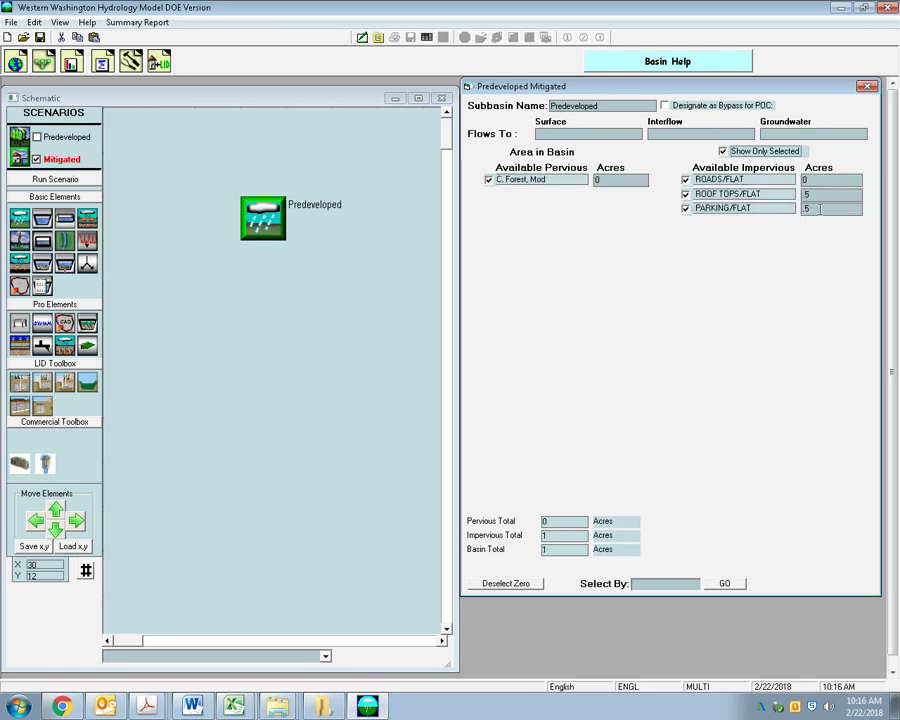
left_click(686, 179)
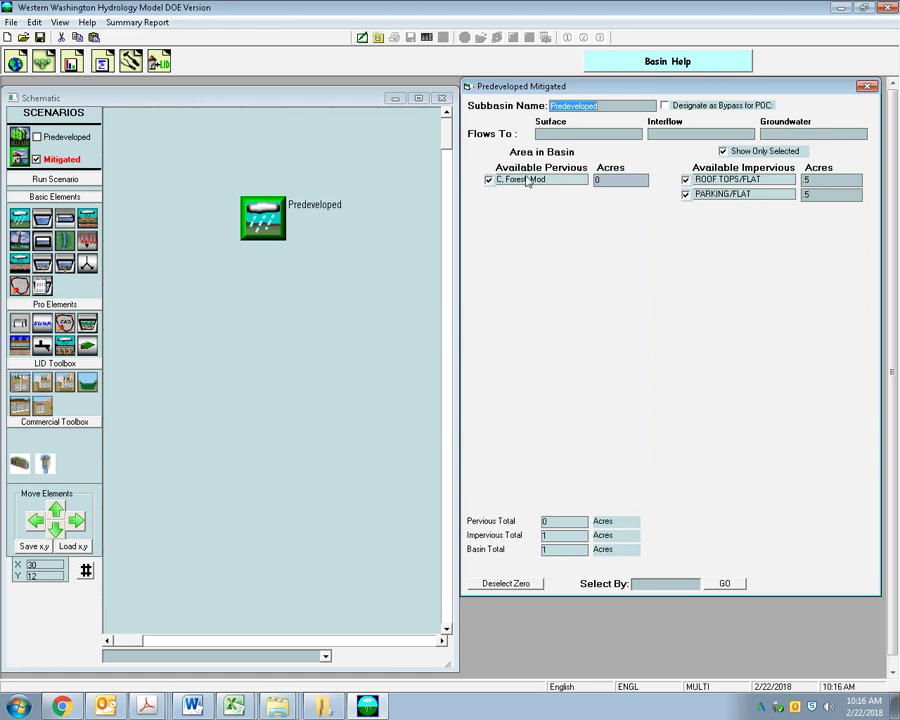
left_click(490, 181)
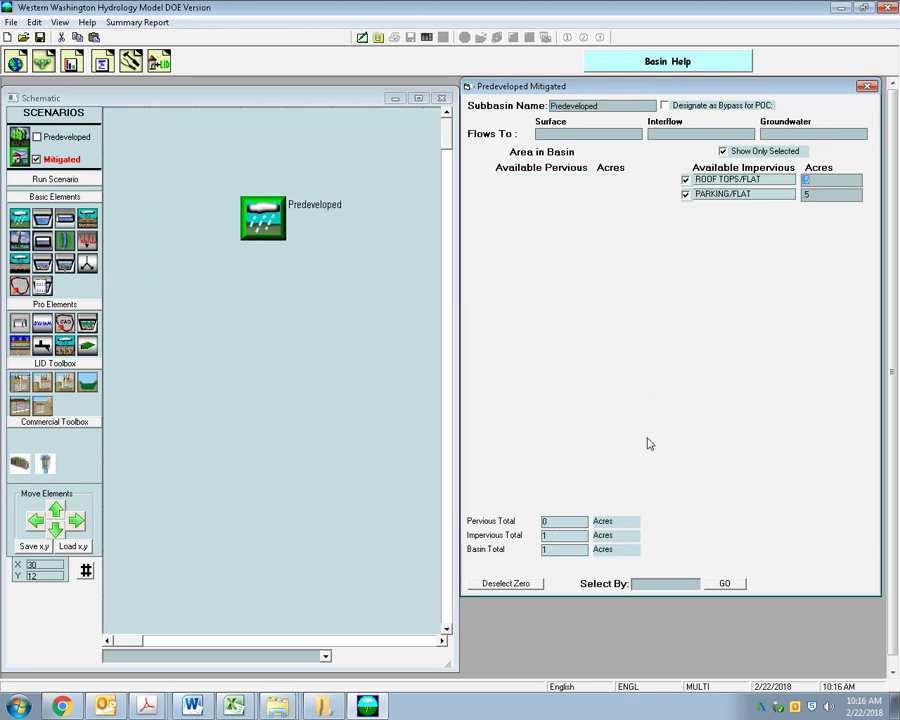
left_click(833, 179)
key("Delete")
key("Delete")
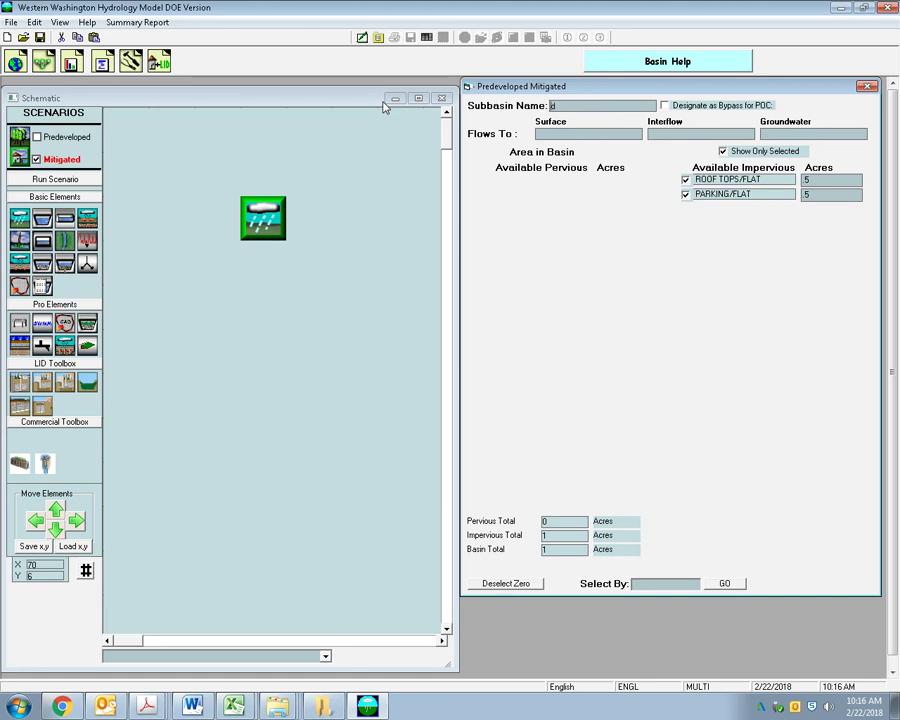
Name the subbasin 'Mitigated' and close the basin details panel
type("Mitigated")
key("Tab")
left_click(67, 138)
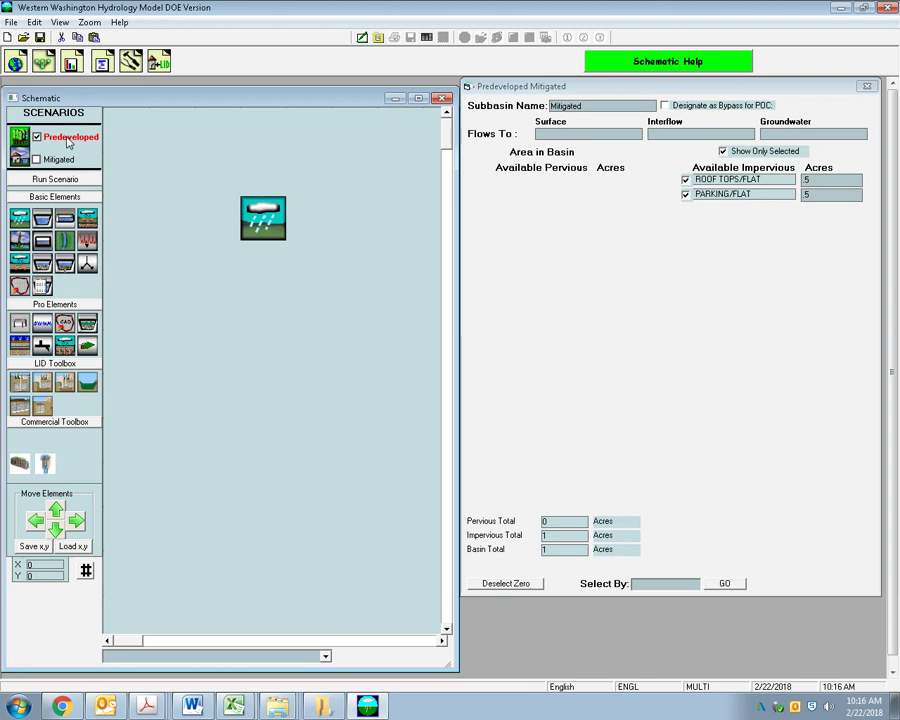
left_click(50, 159)
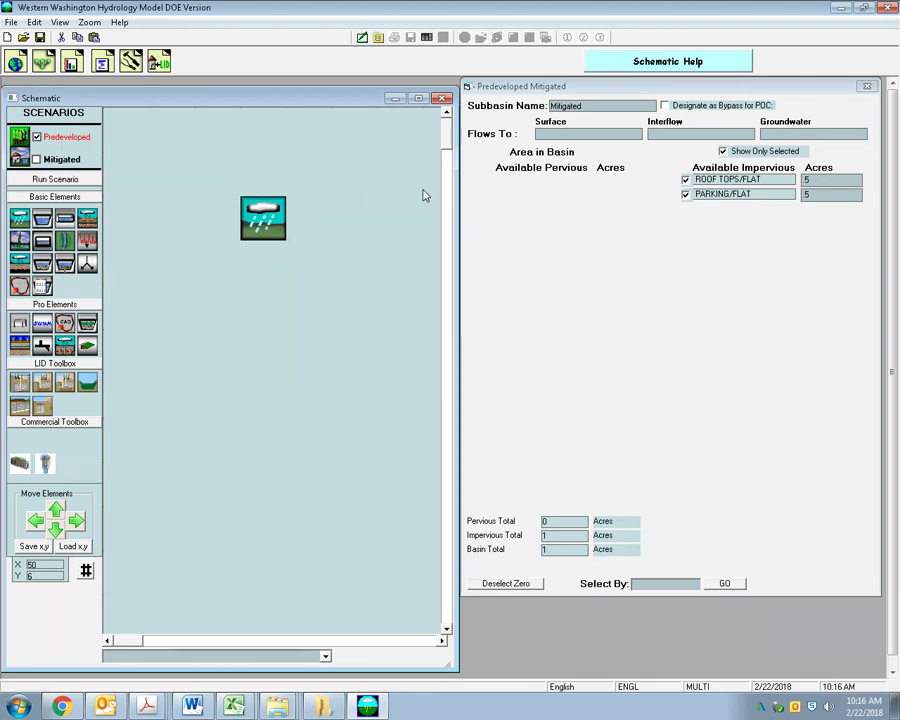
left_click(867, 87)
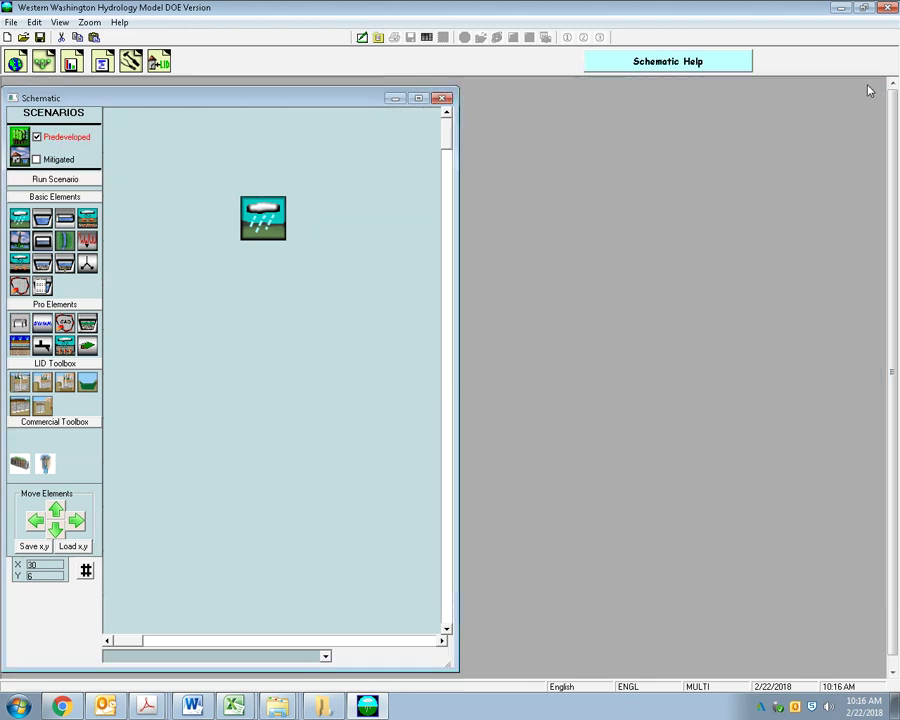
Remove ROOF TOPS/FLAT and PARKING/FLAT from the Predeveloped basin, leaving 1 acre of C, Forest, Mod
left_click(70, 136)
left_click(58, 159)
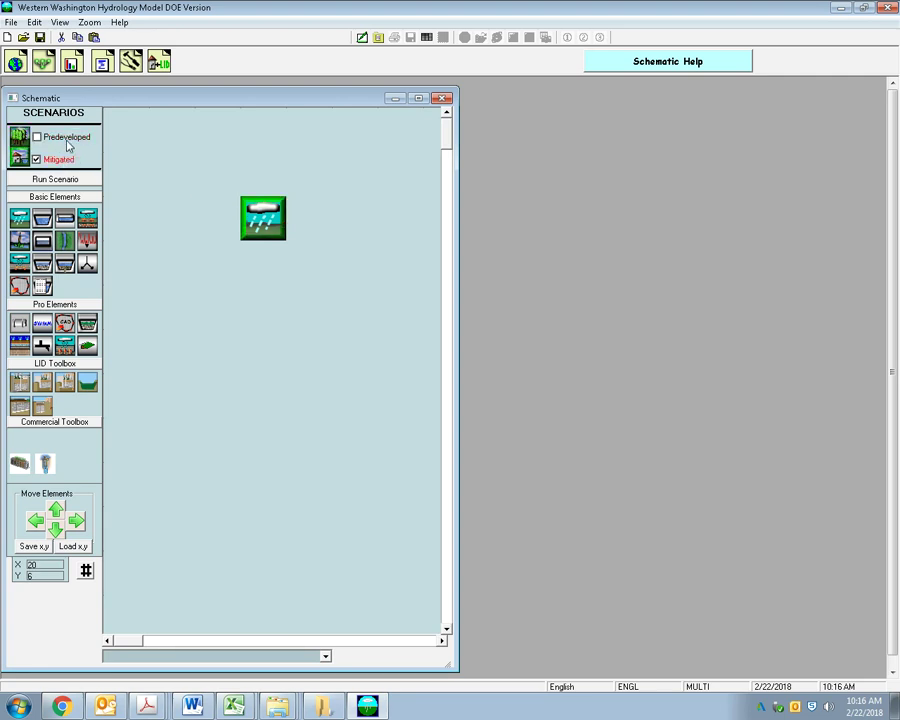
left_click(68, 137)
left_click(262, 218)
double_click(594, 105)
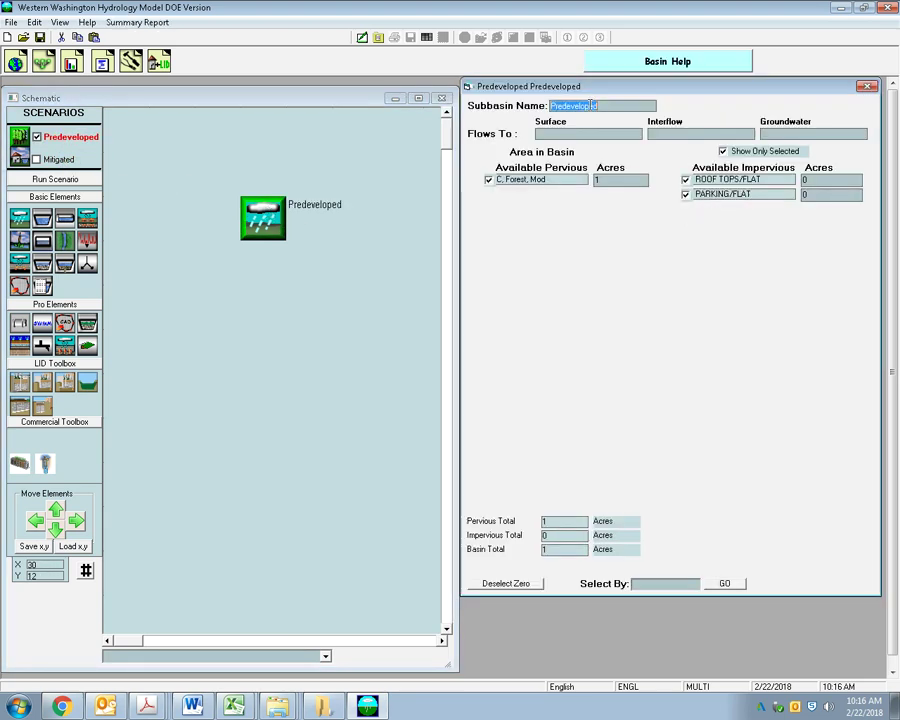
left_click(686, 179)
left_click(686, 179)
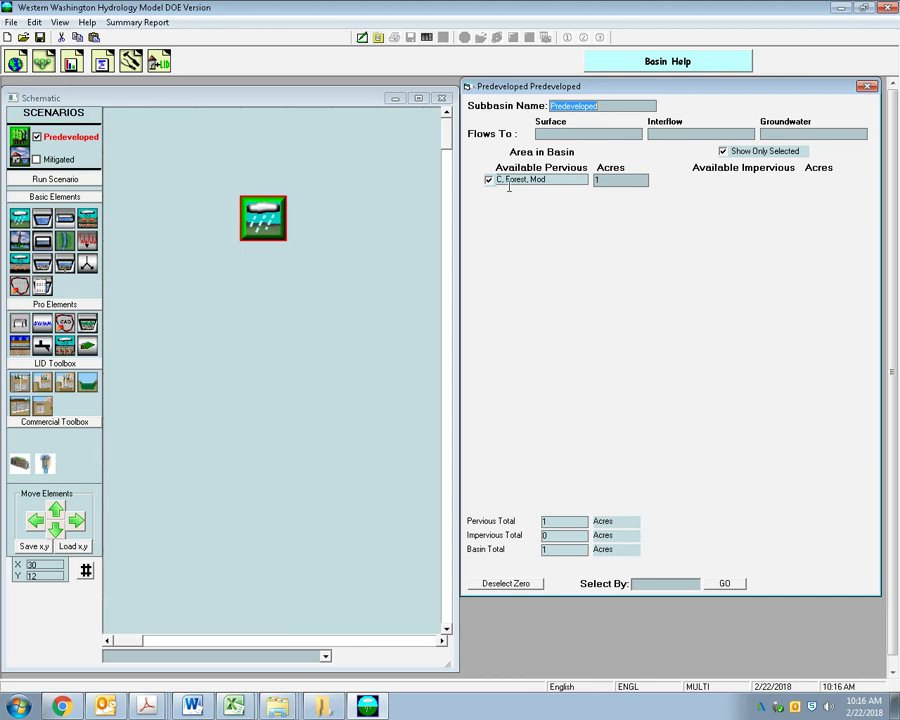
left_click(36, 159)
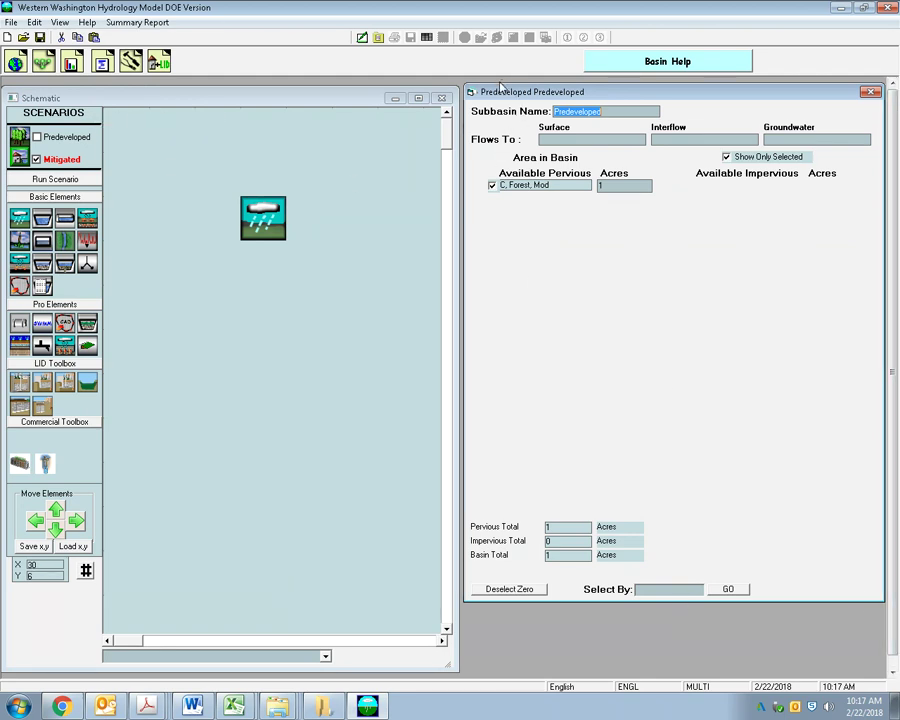
Open the Mitigated basin's land-use panel alongside the Predeveloped basin panel
left_click(342, 100)
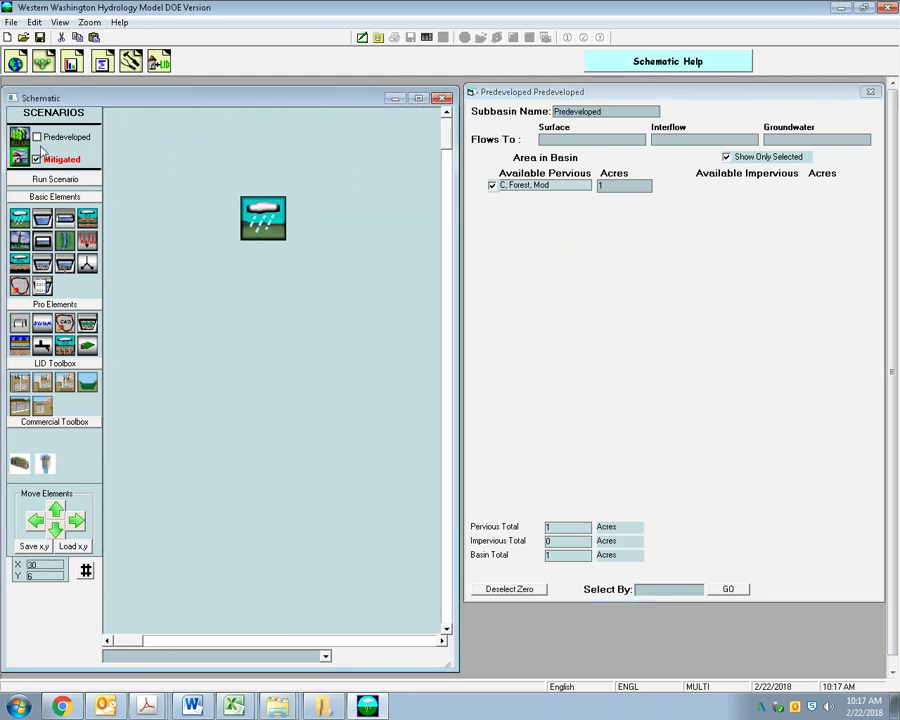
left_click(262, 211)
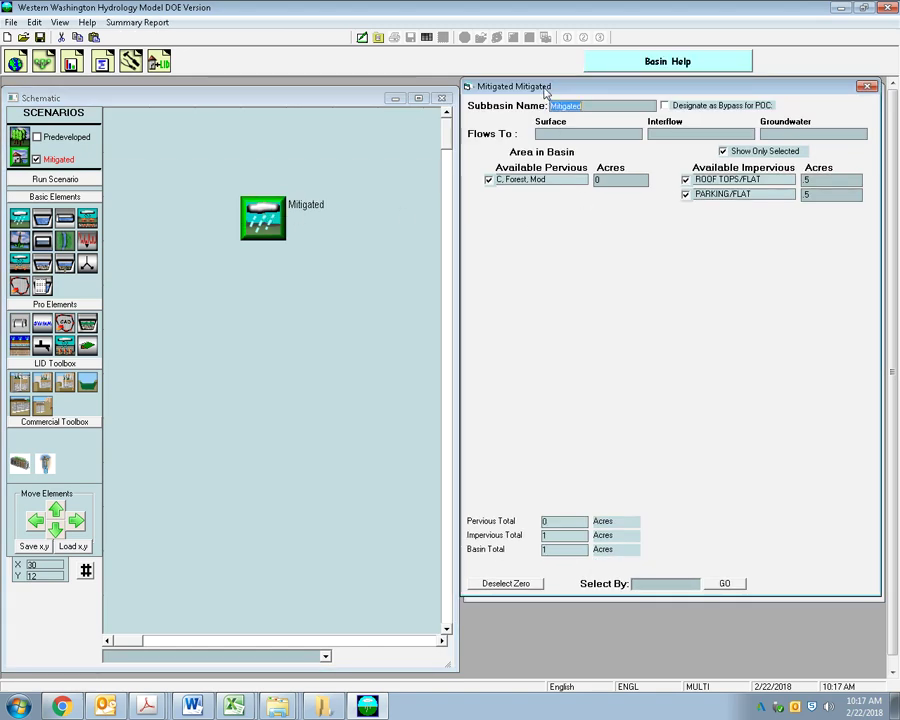
left_click_drag(542, 88, 559, 219)
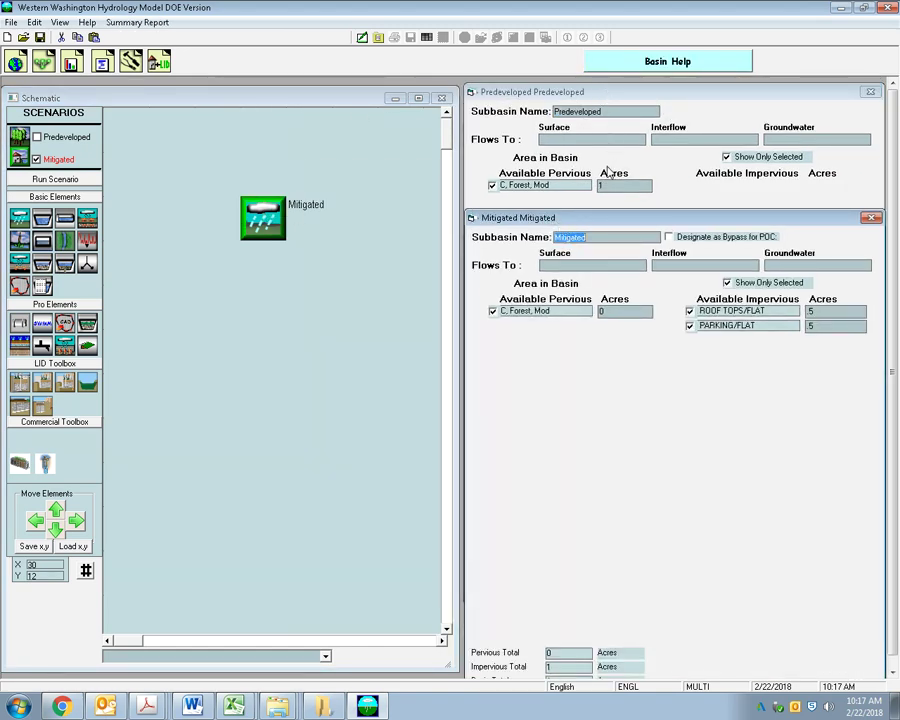
left_click(597, 92)
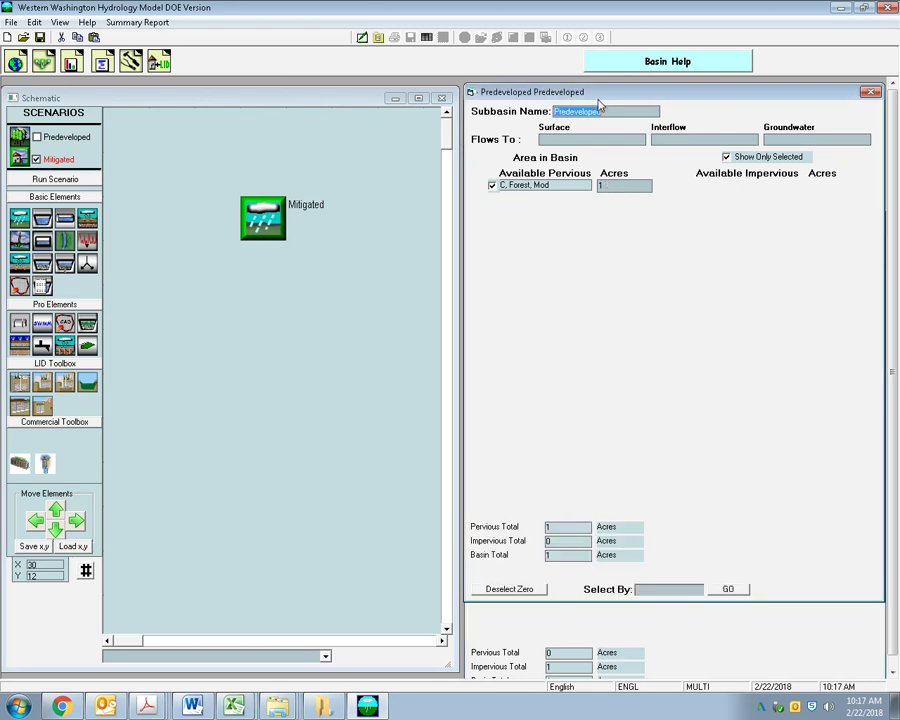
left_click(626, 626)
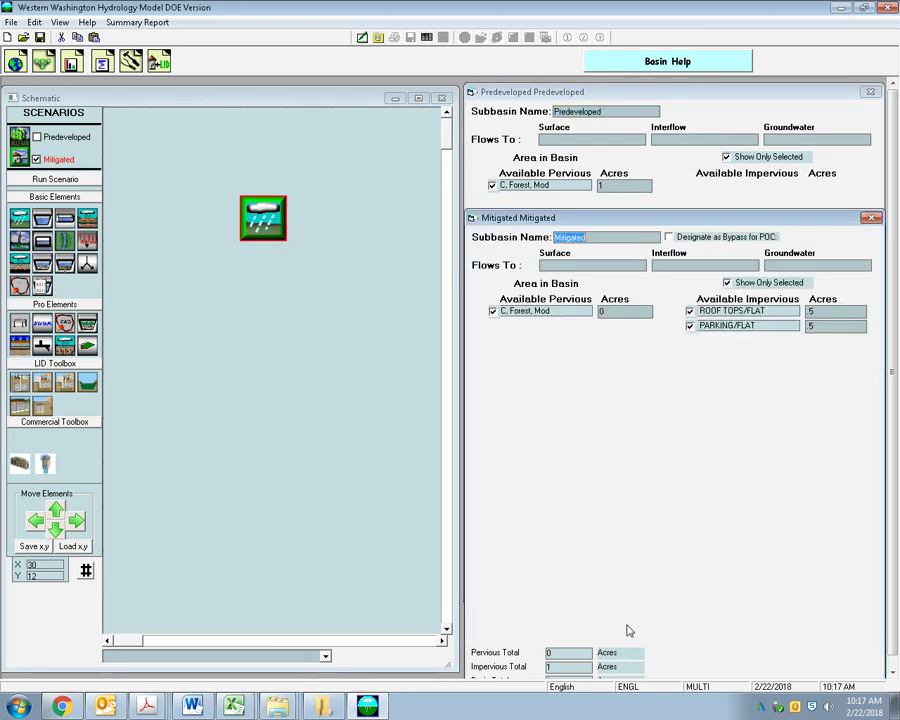
left_click_drag(557, 222, 561, 190)
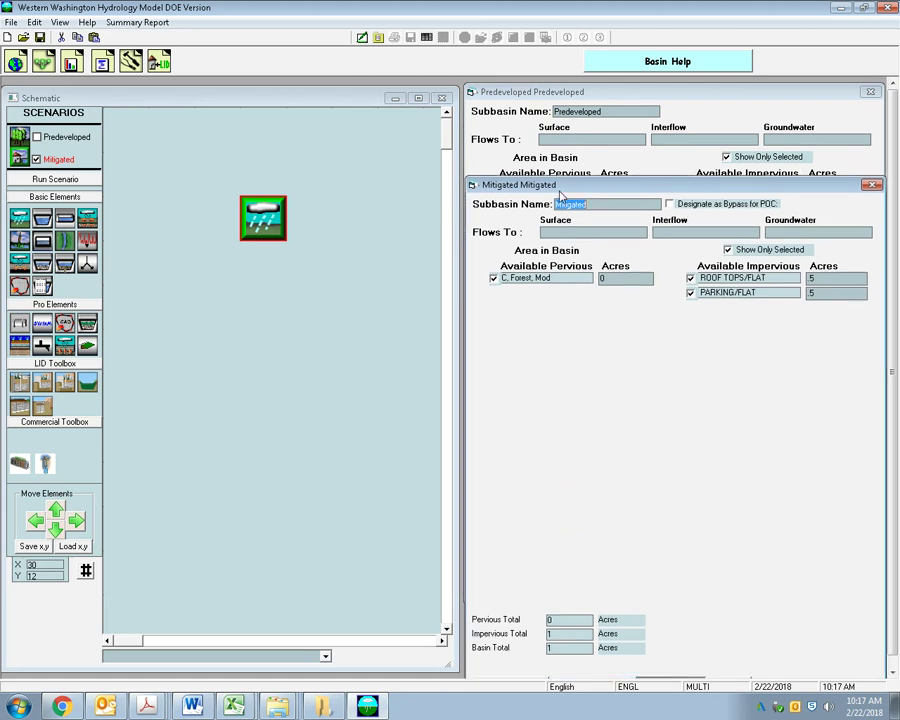
left_click(318, 472)
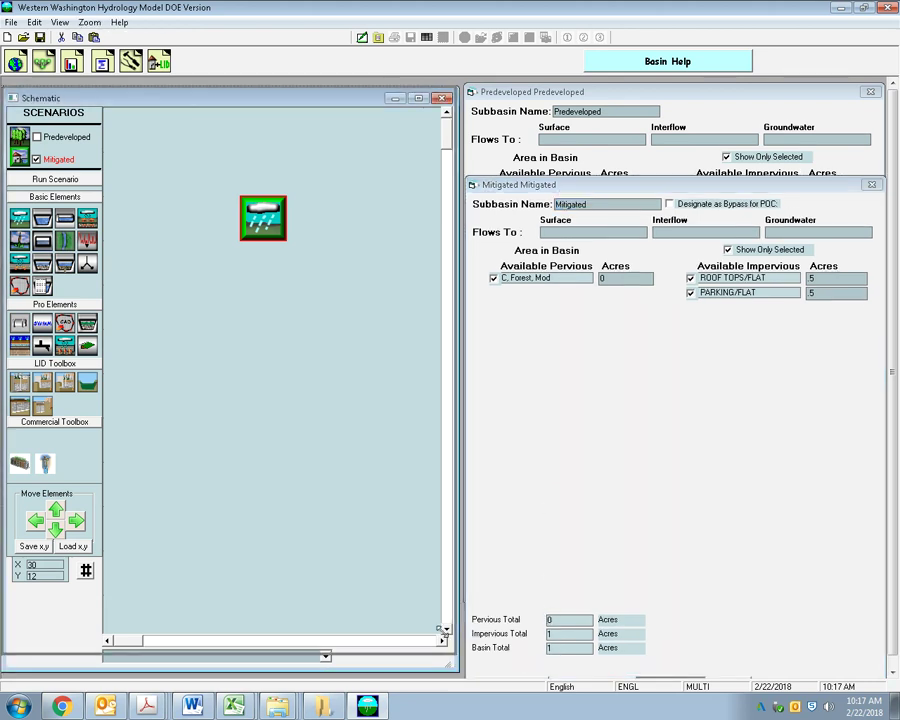
Arrange the Mitigated and Predeveloped basin panels side by side below a shorter schematic
left_click_drag(560, 184, 423, 90)
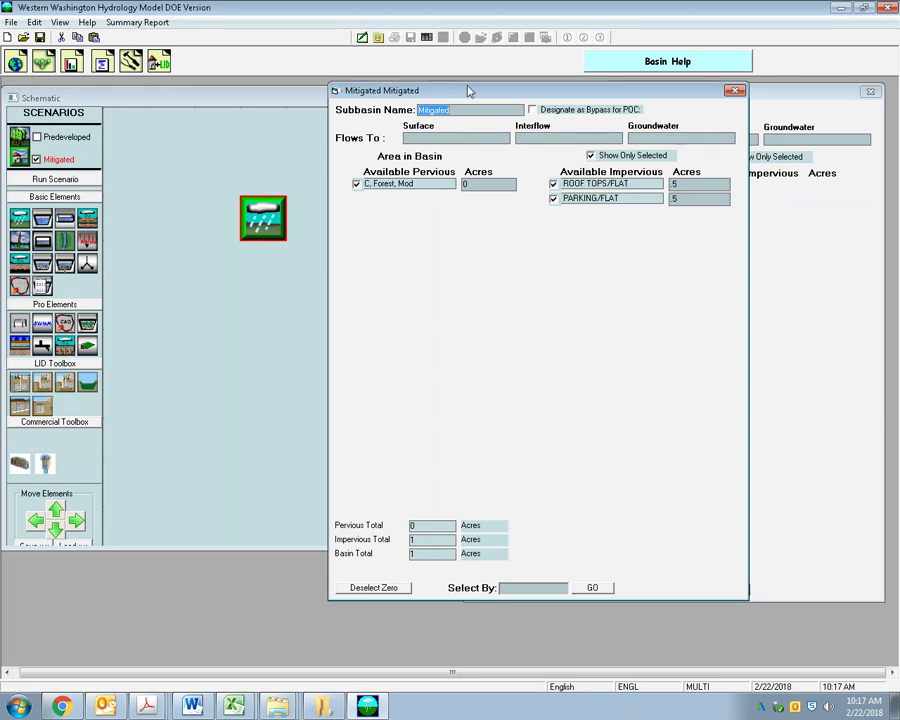
left_click_drag(468, 89, 154, 563)
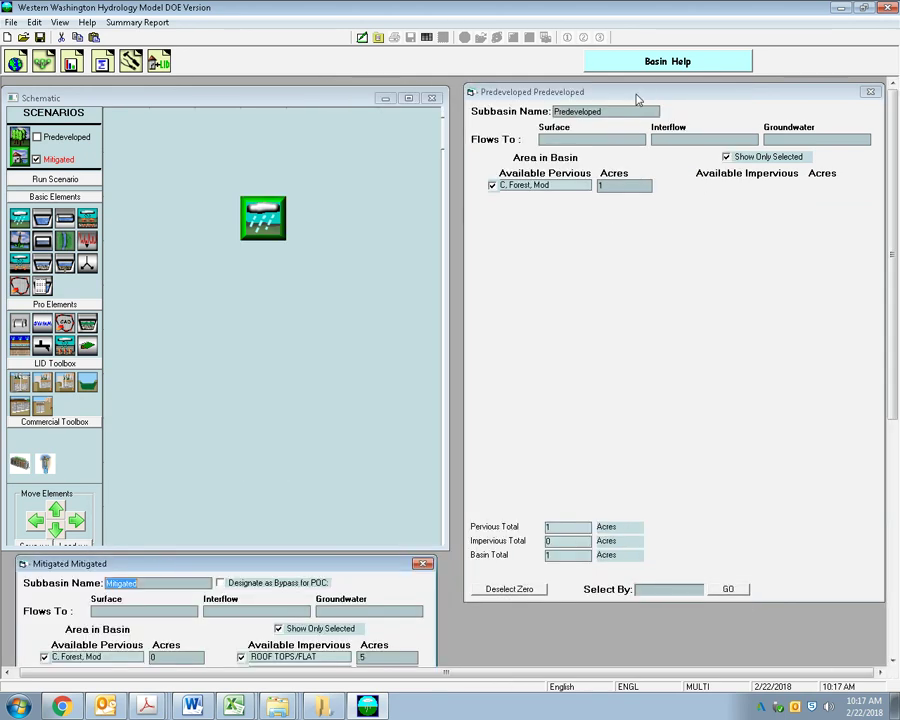
left_click_drag(637, 98, 618, 572)
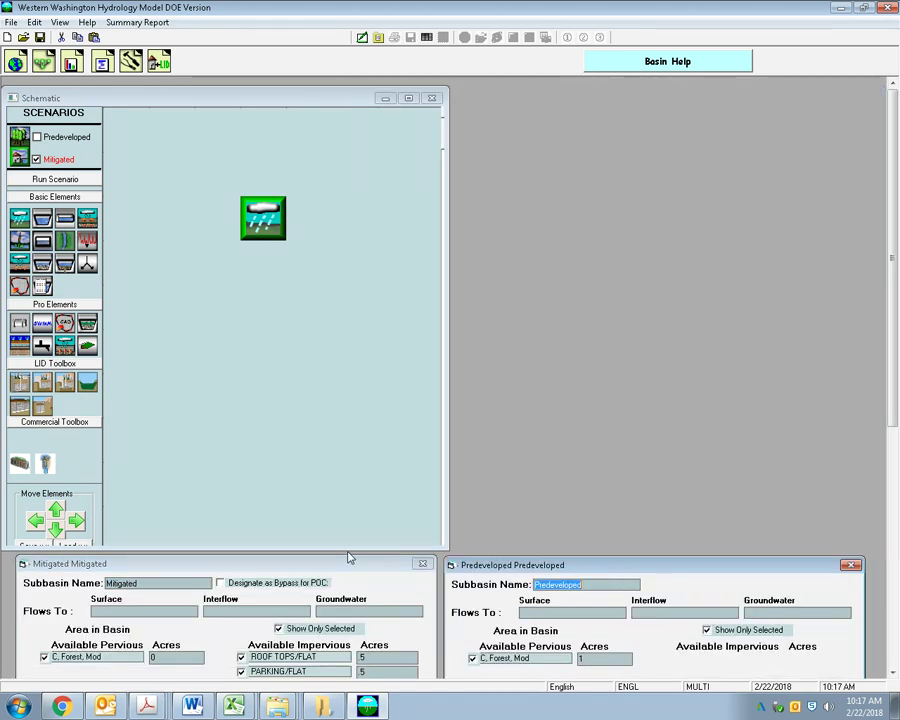
left_click_drag(445, 548, 435, 458)
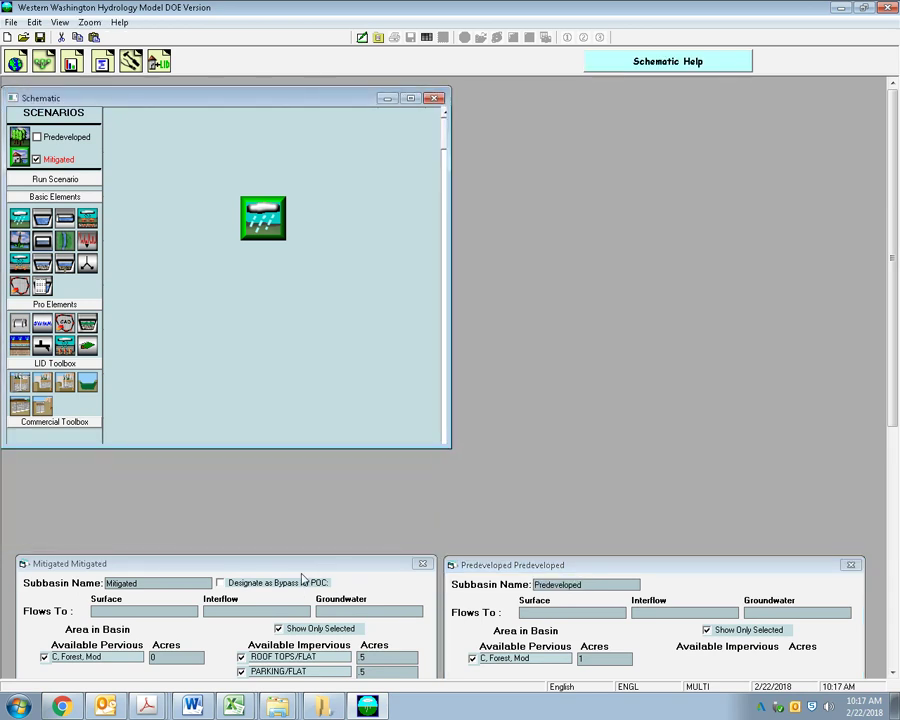
left_click(305, 568)
left_click_drag(323, 480, 315, 478)
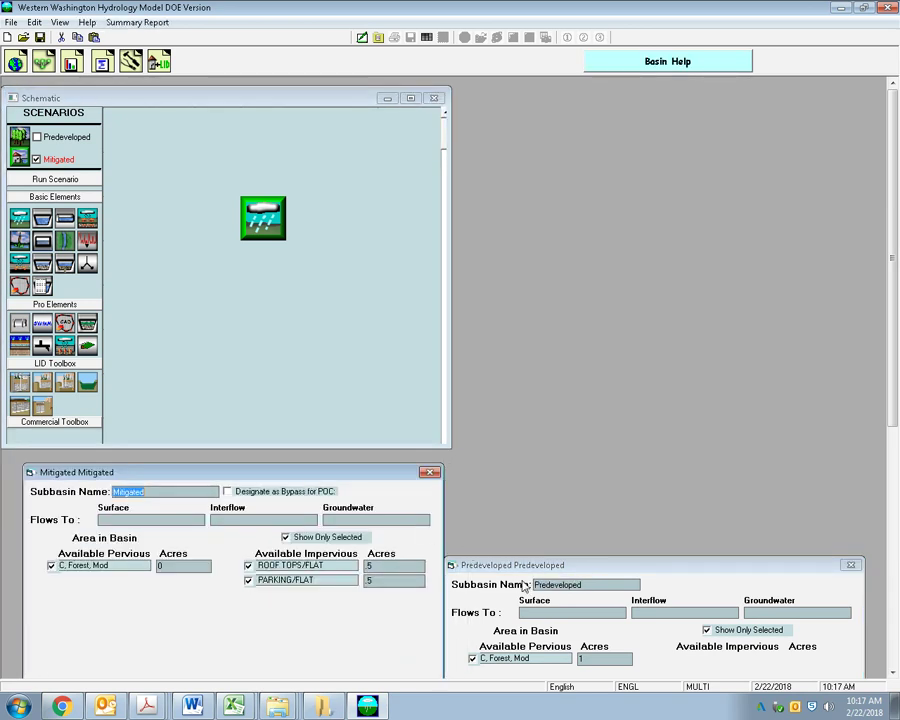
left_click_drag(528, 565, 436, 514)
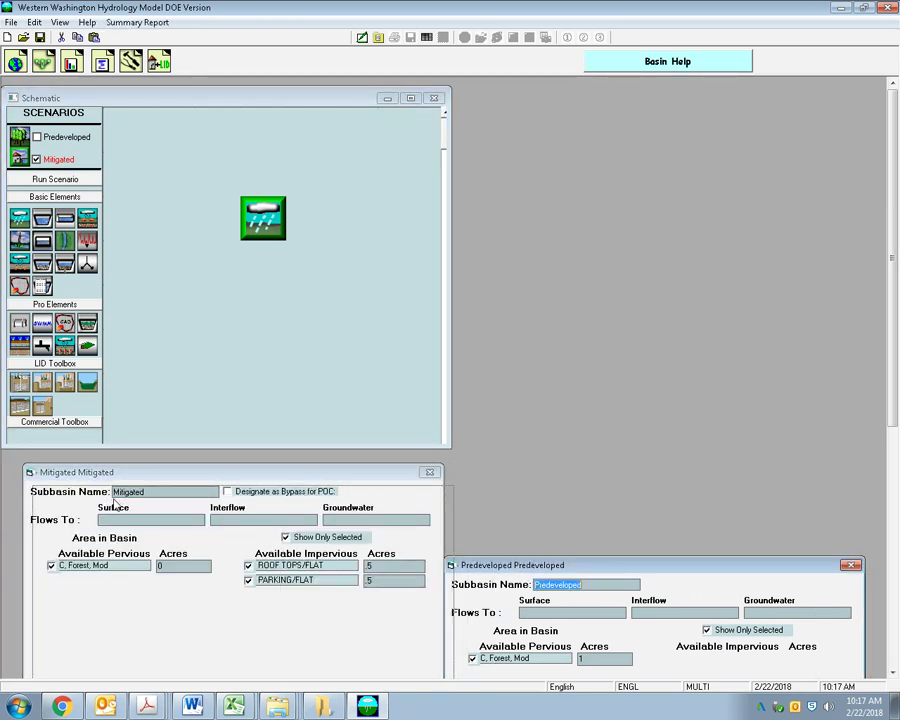
left_click_drag(96, 471, 530, 480)
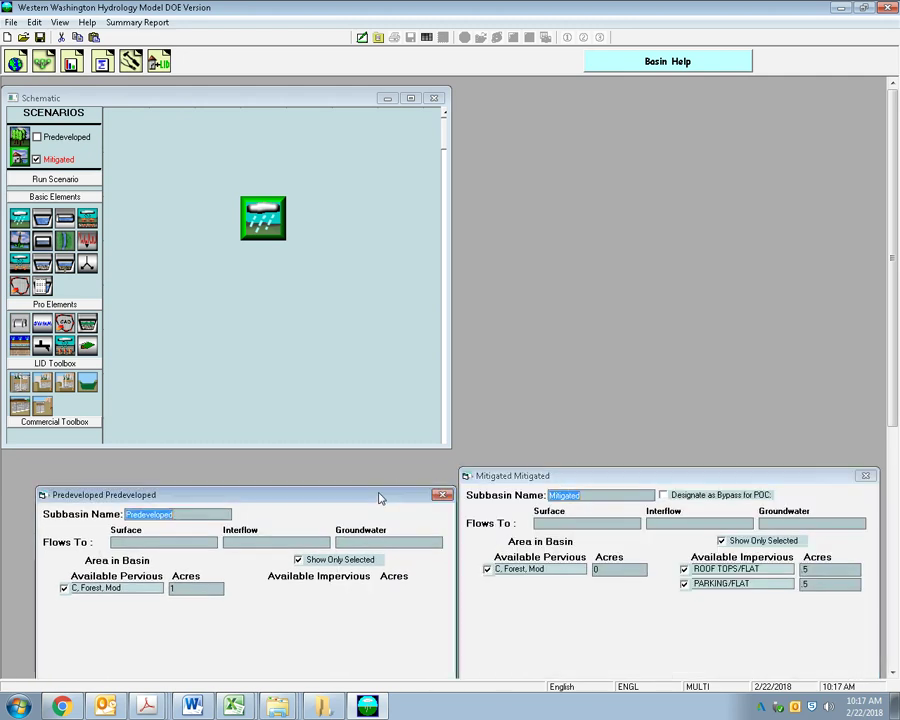
left_click_drag(380, 498, 358, 479)
left_click_drag(482, 474, 471, 467)
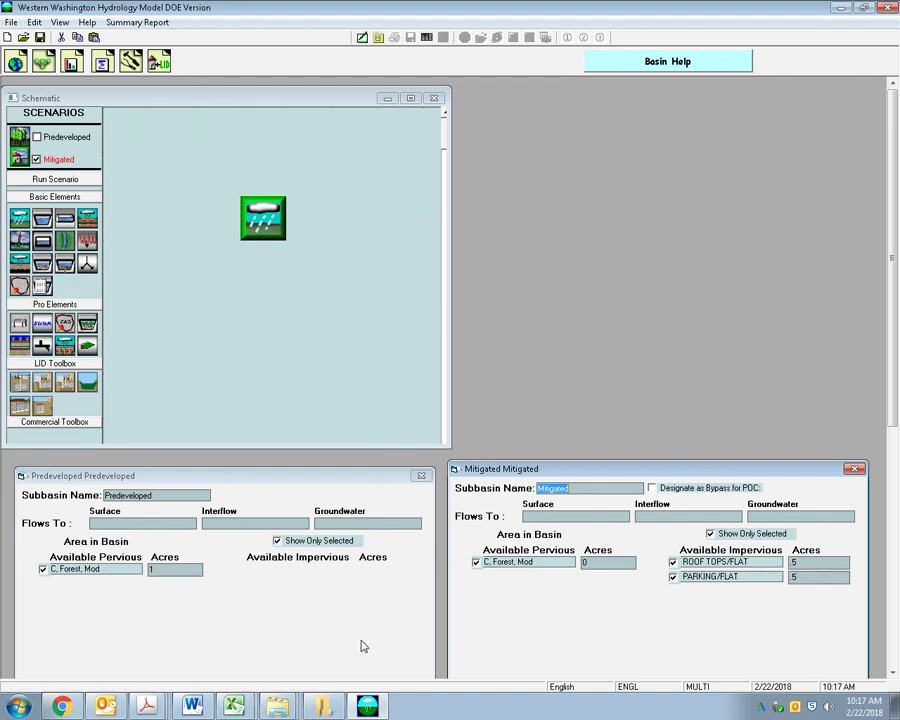
key("alt+Tab")
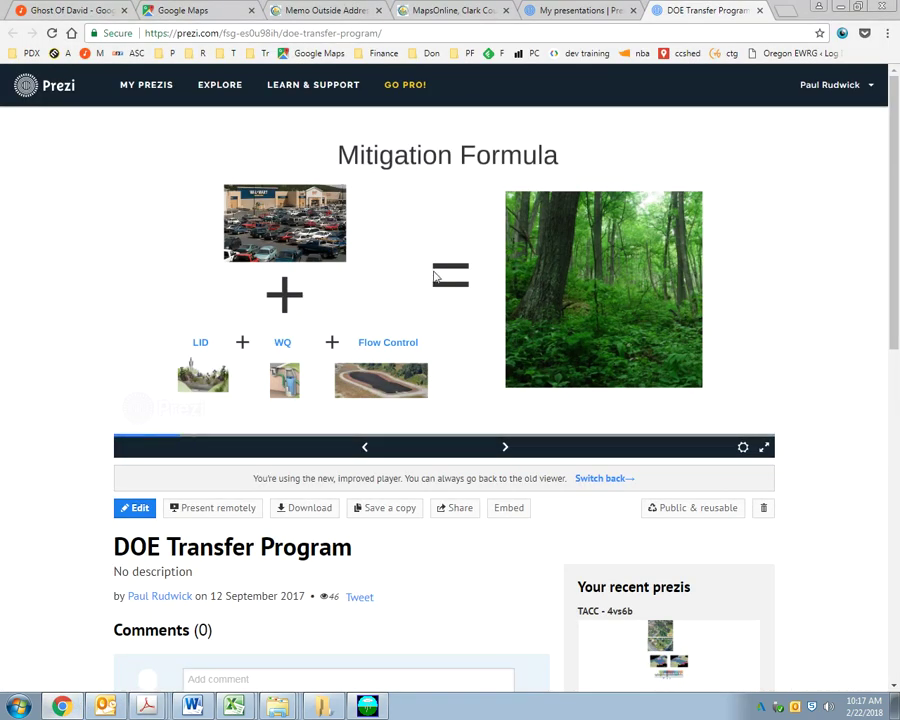
left_click(764, 447)
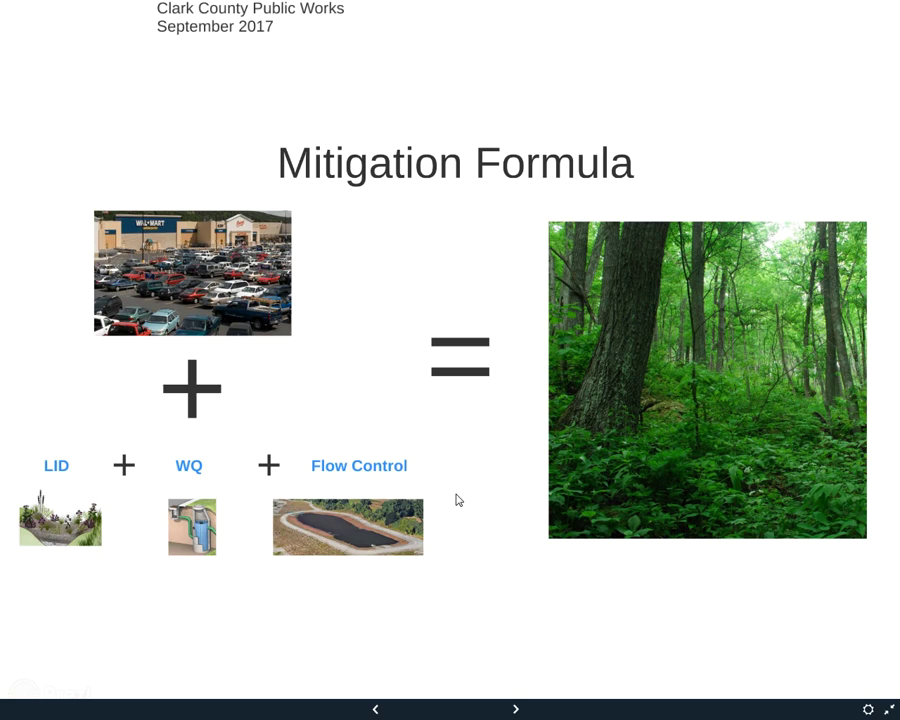
key("Escape")
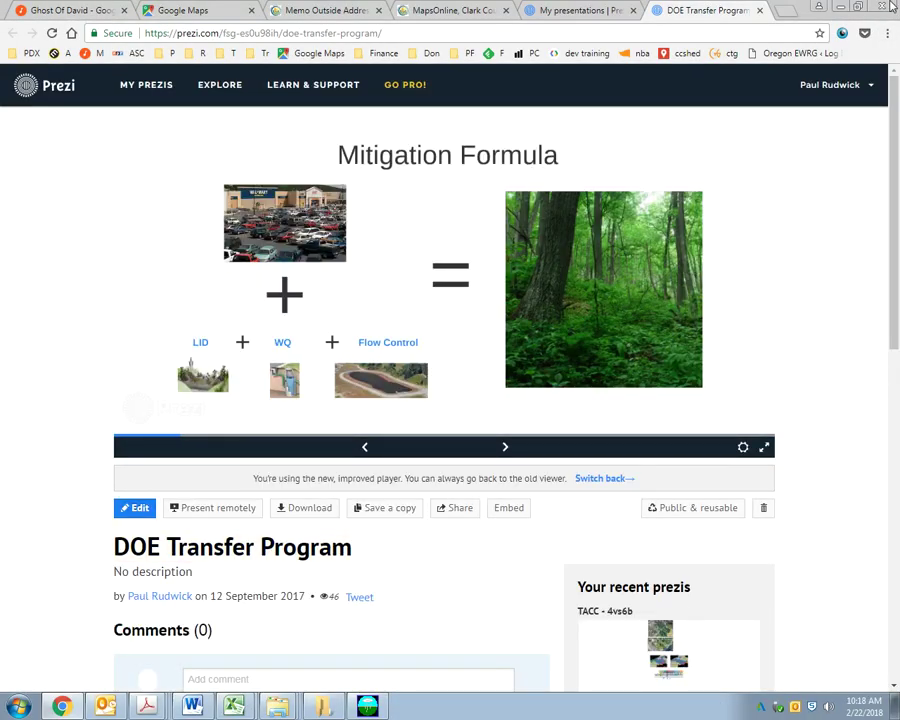
left_click(841, 6)
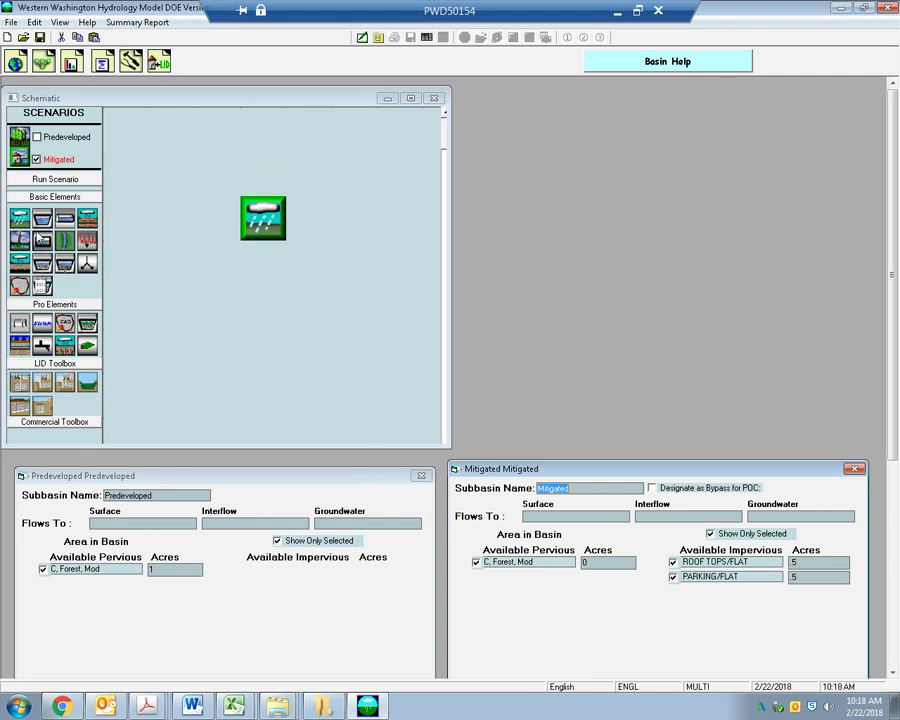
Place a Trapezoidal Pond element below the basin in the Mitigated scenario
left_click_drag(42, 240, 266, 302)
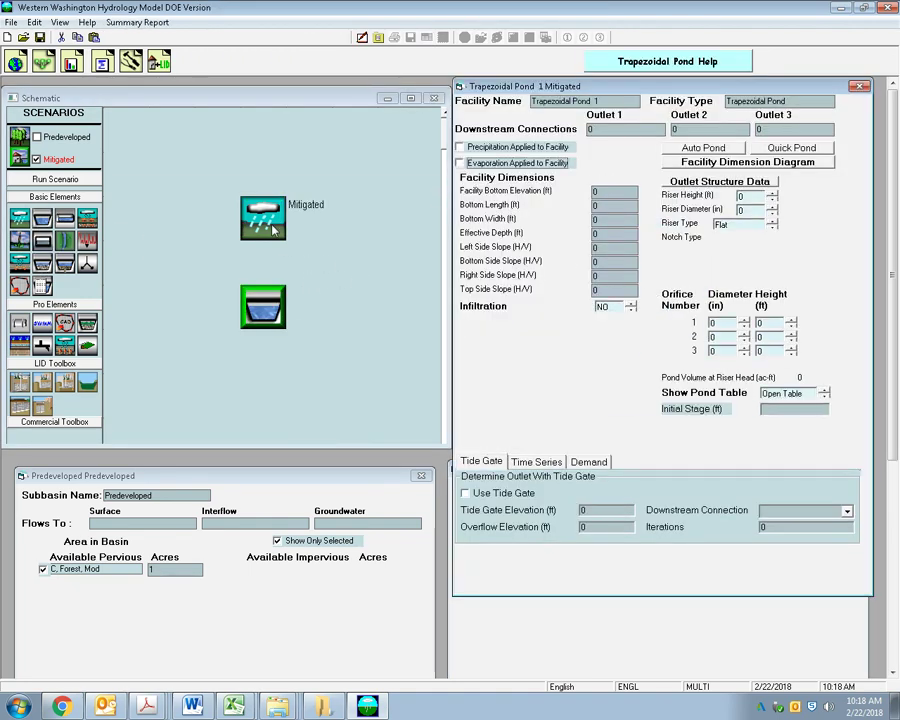
left_click(60, 136)
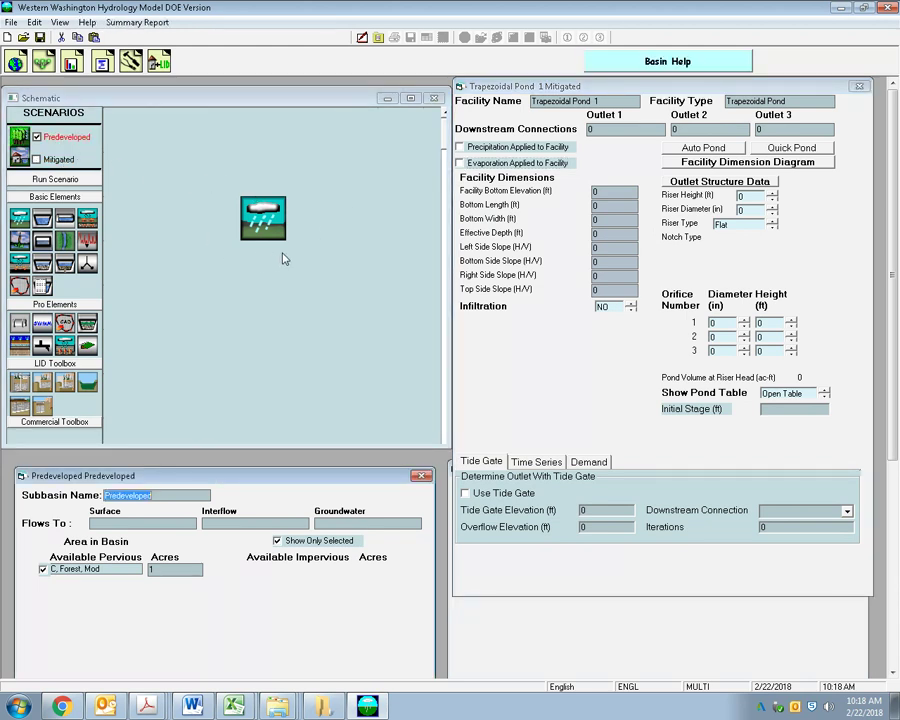
left_click(62, 159)
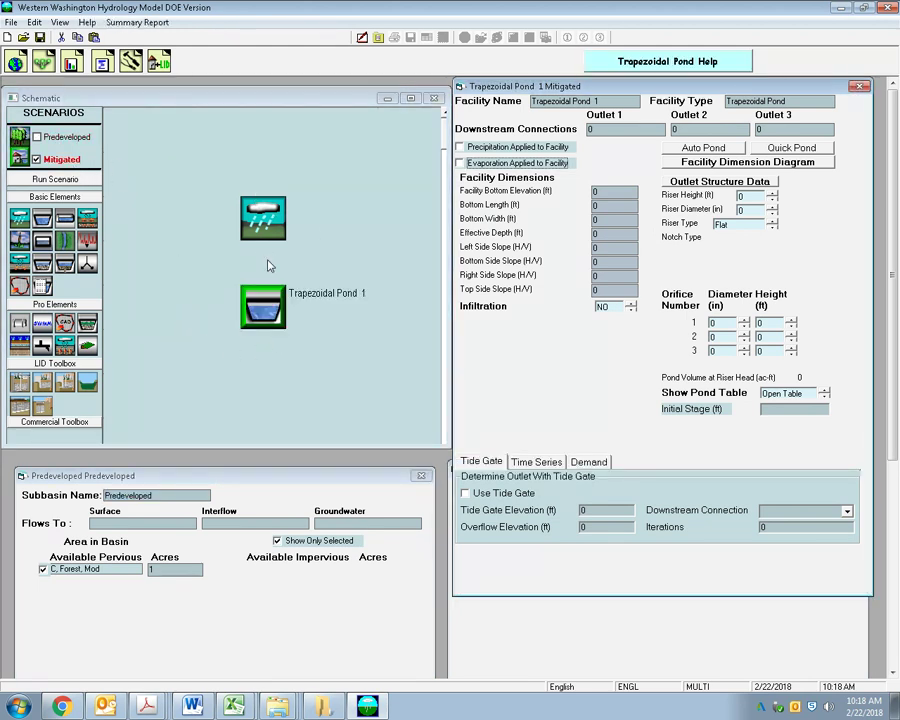
Connect the Mitigated basin's surface flow and interflow to Trapezoidal Pond 1
right_click(262, 220)
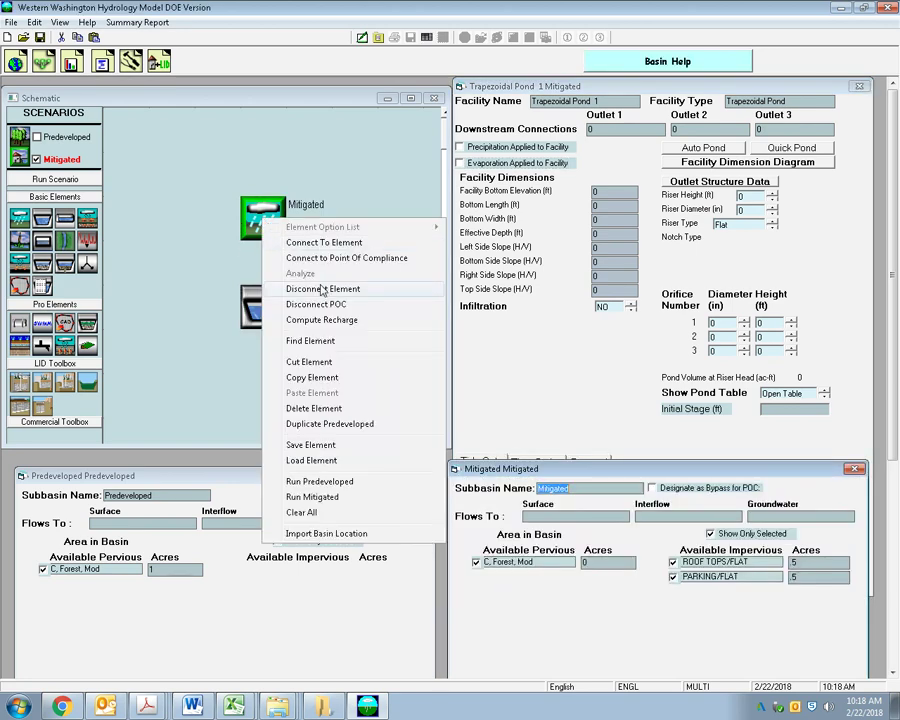
left_click(325, 242)
left_click(253, 305)
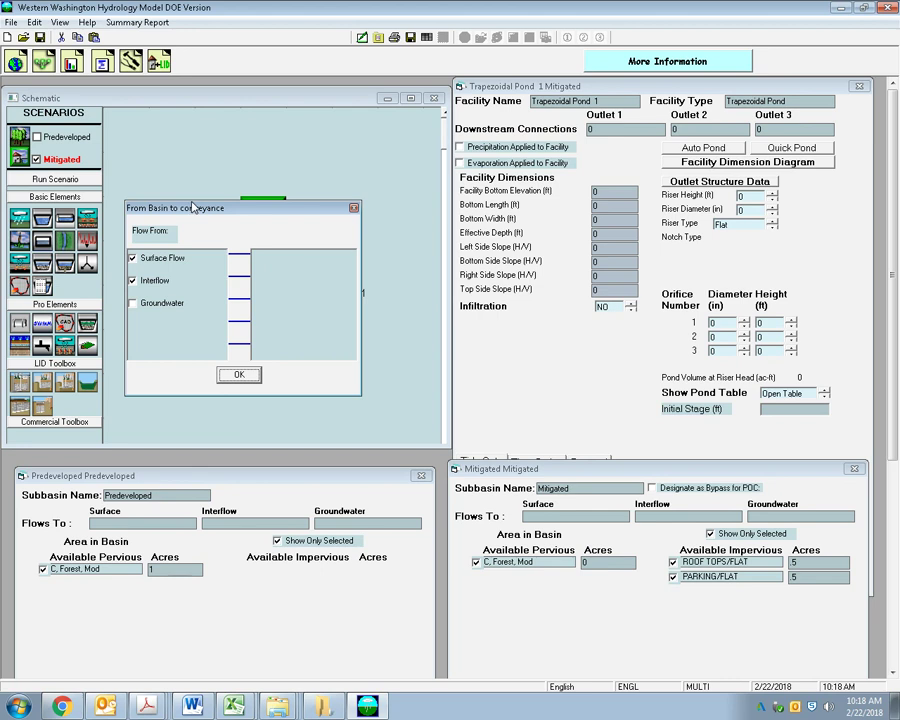
left_click(167, 309)
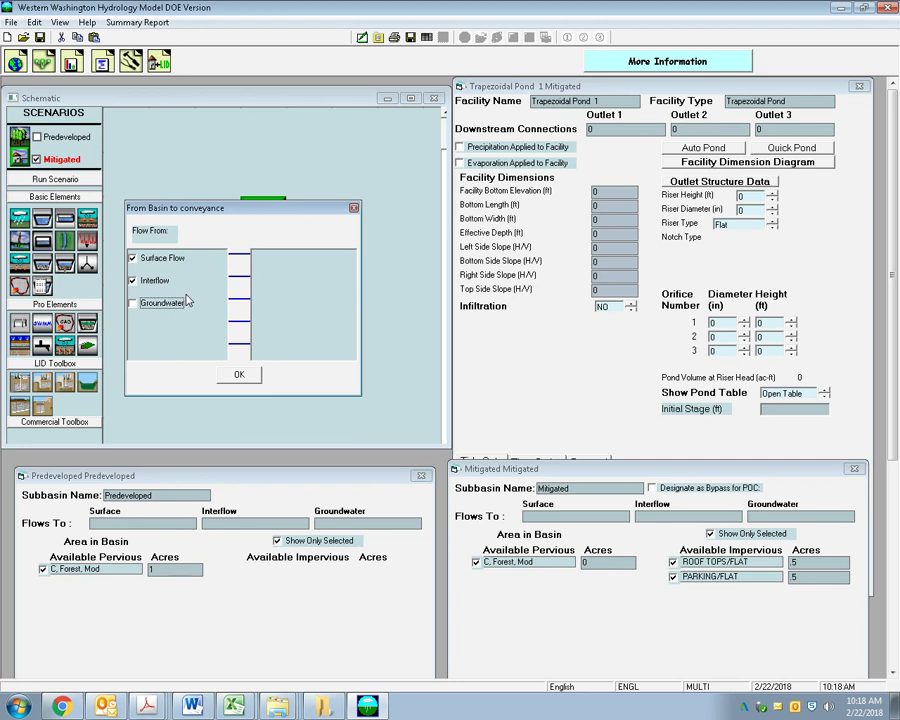
left_click(239, 375)
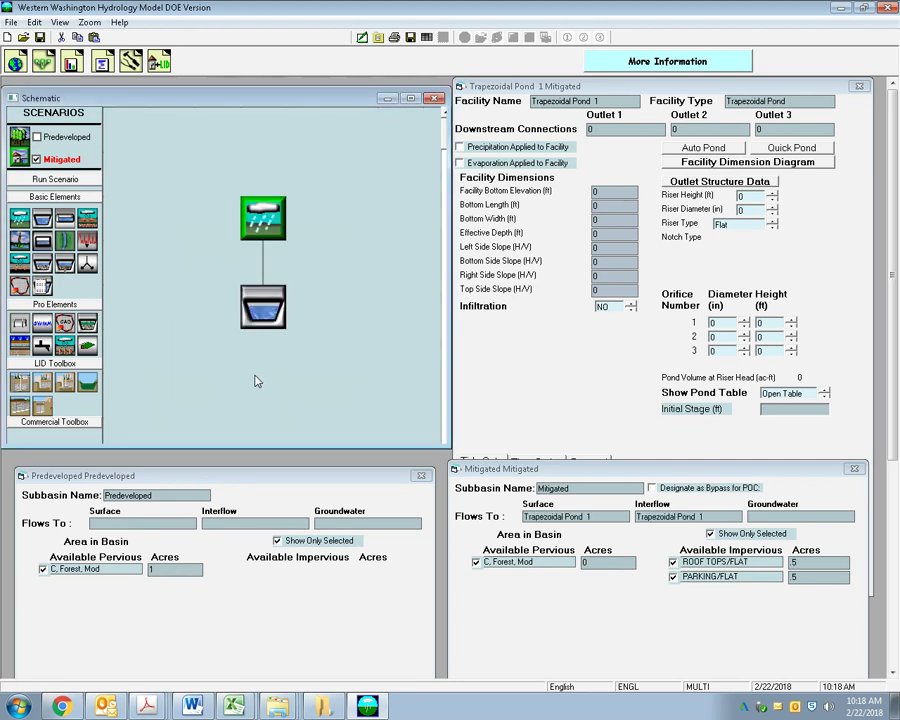
left_click(272, 318)
right_click(273, 318)
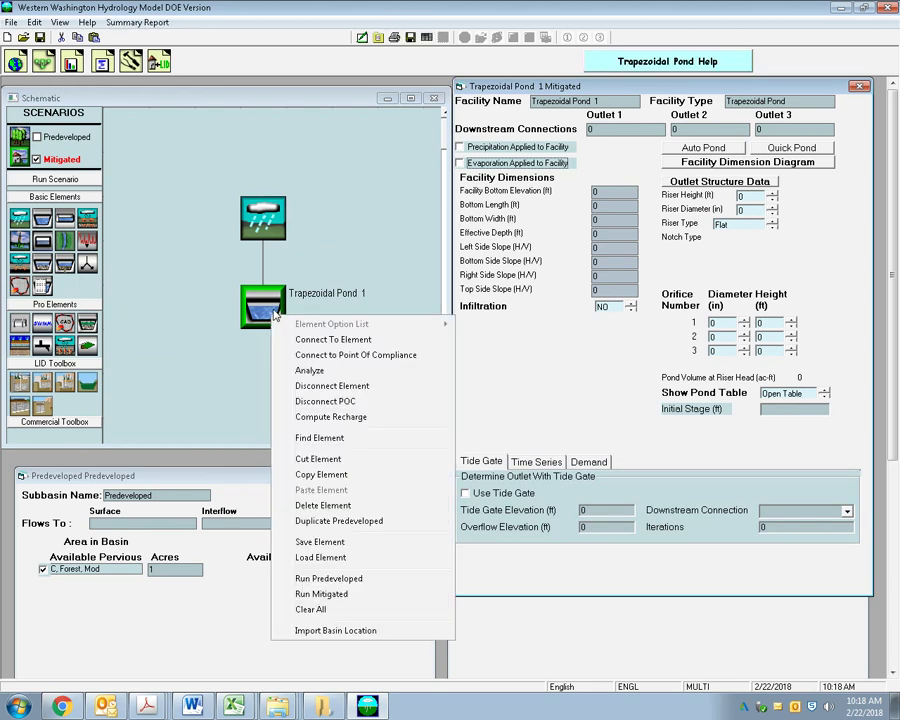
Close the Trapezoidal Pond settings window and switch to the Predeveloped scenario
left_click(320, 266)
left_click(327, 478)
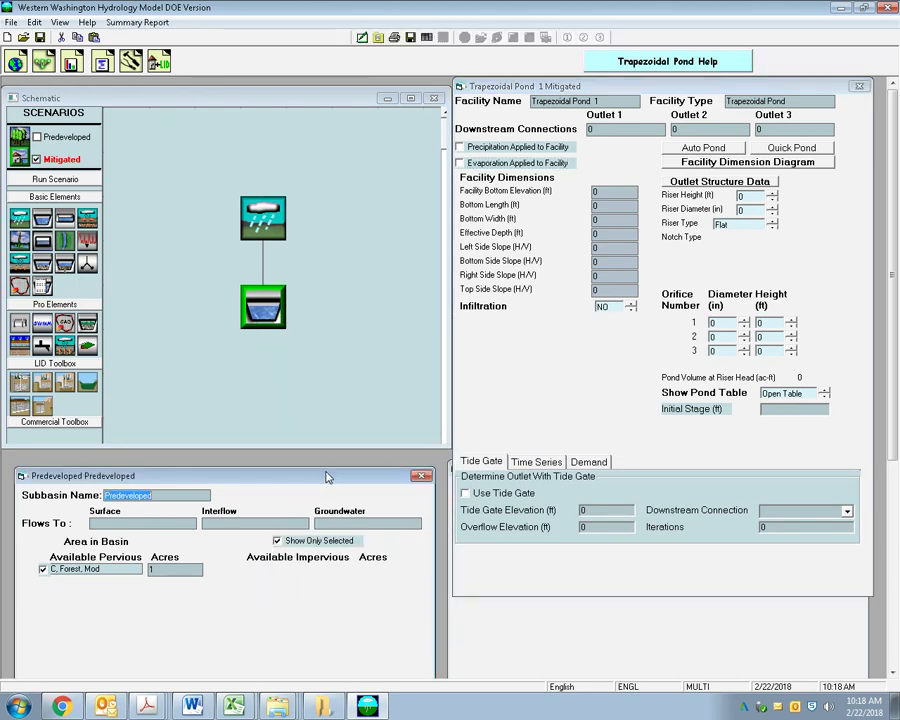
left_click(263, 218)
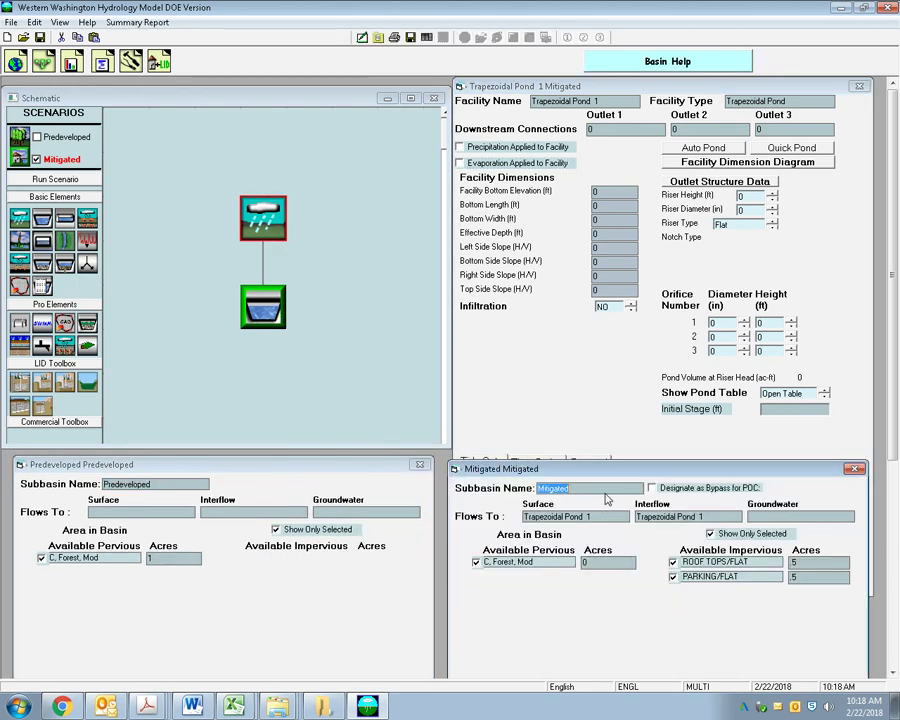
left_click(858, 87)
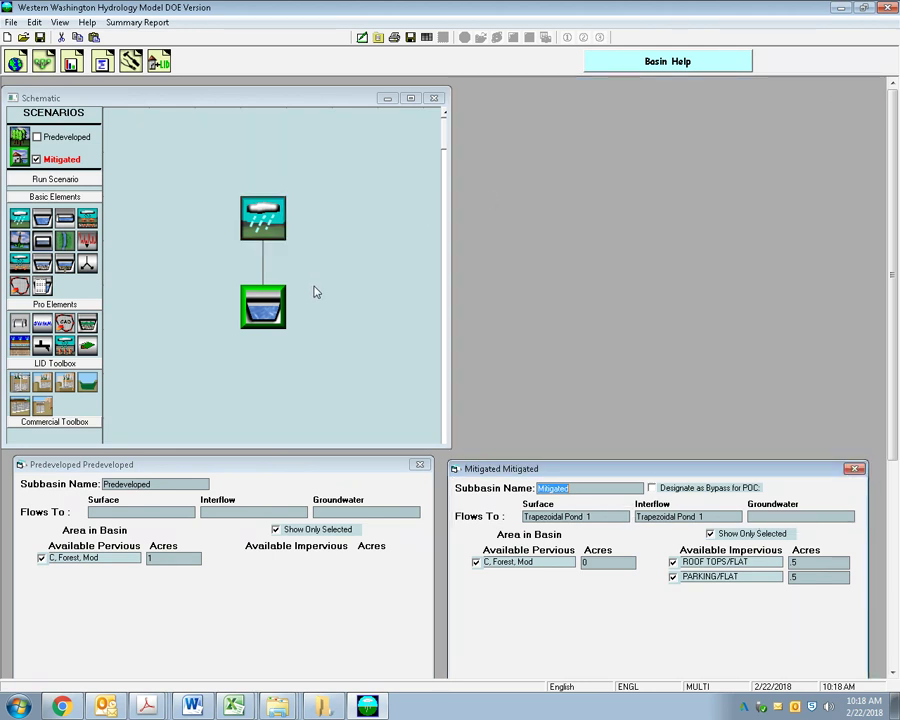
left_click(270, 302)
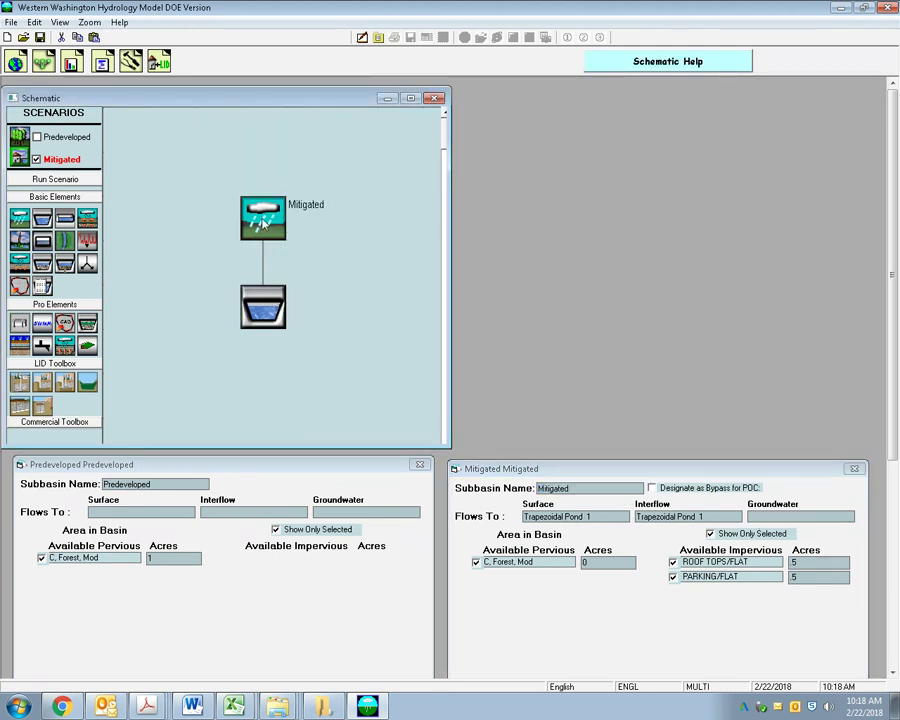
left_click(72, 139)
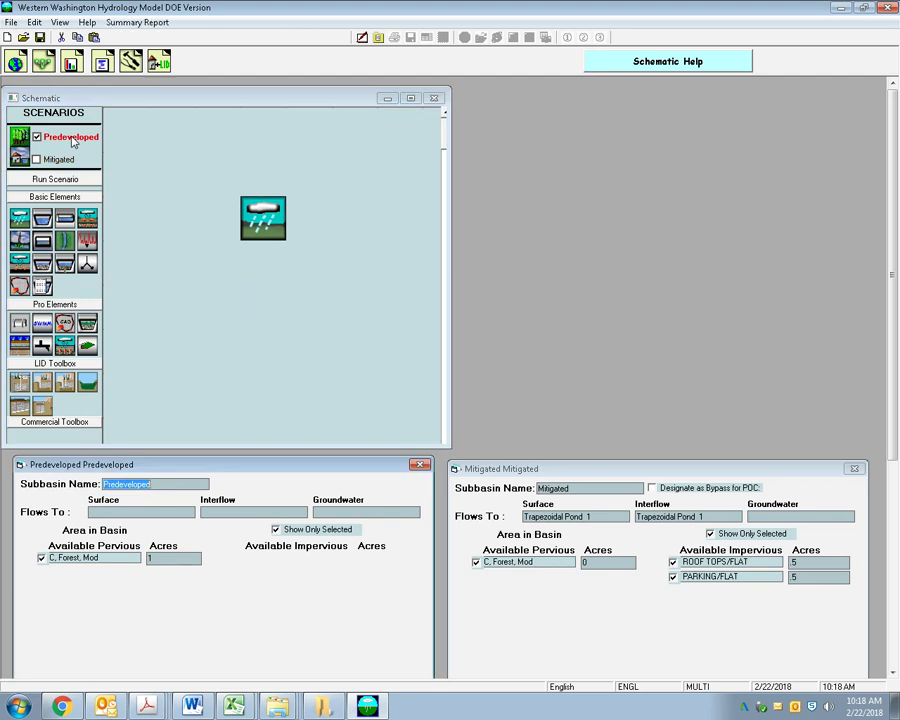
Connect the Predeveloped forest basin to a point of compliance
right_click(277, 236)
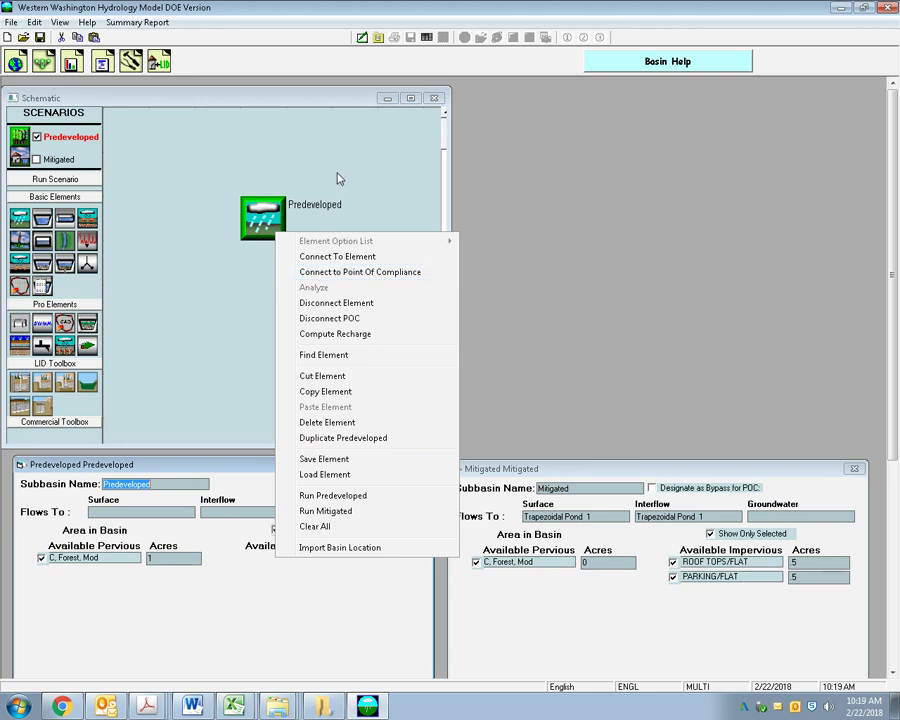
left_click(265, 213)
right_click(265, 213)
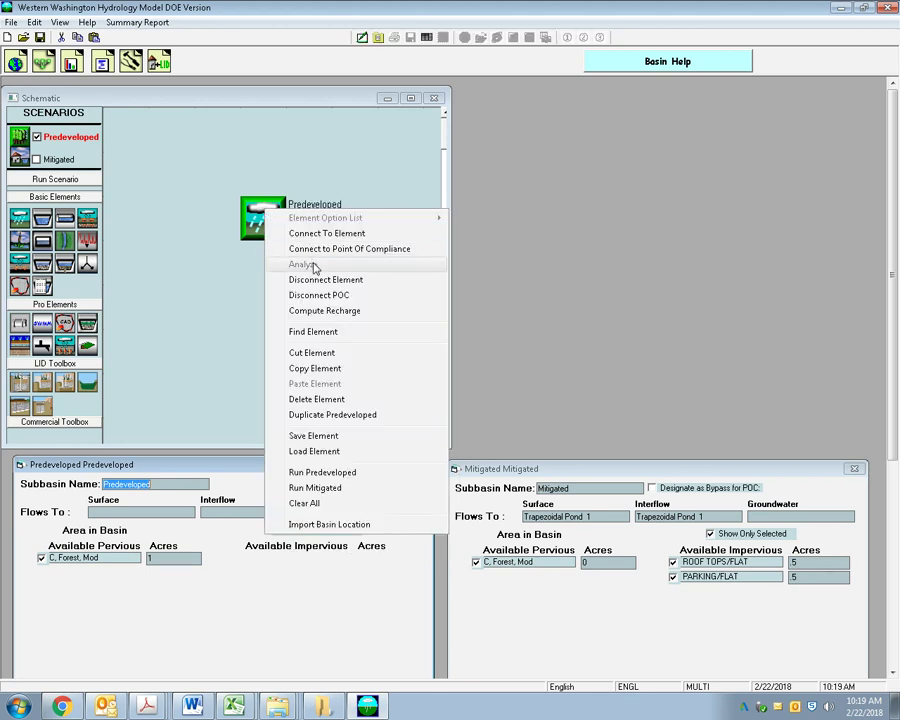
left_click(320, 247)
left_click(320, 361)
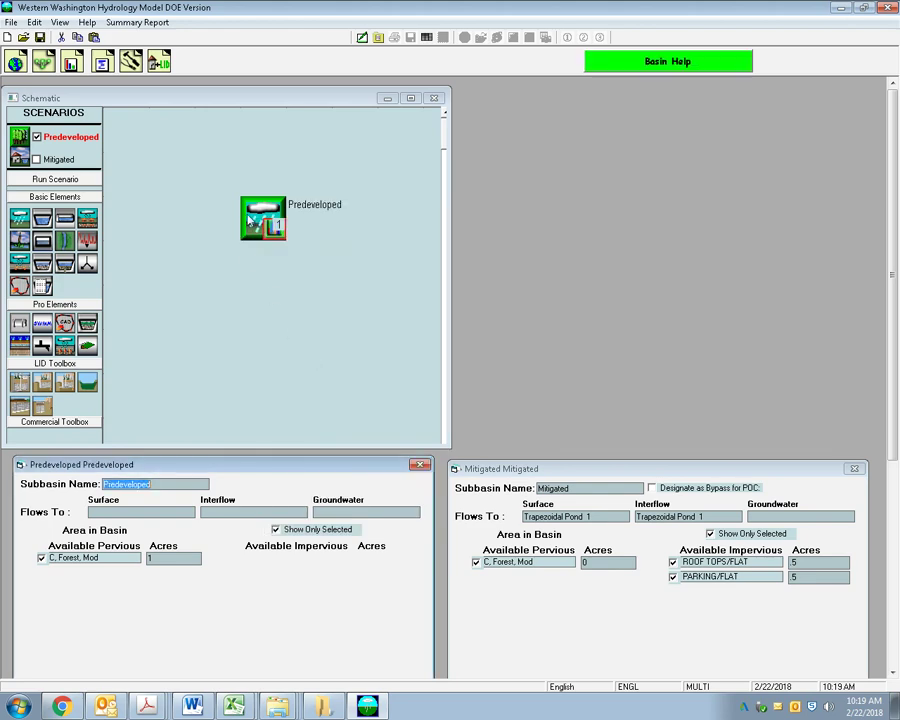
Connect Trapezoidal Pond 1 in the Mitigated scenario to a point of compliance
left_click(37, 159)
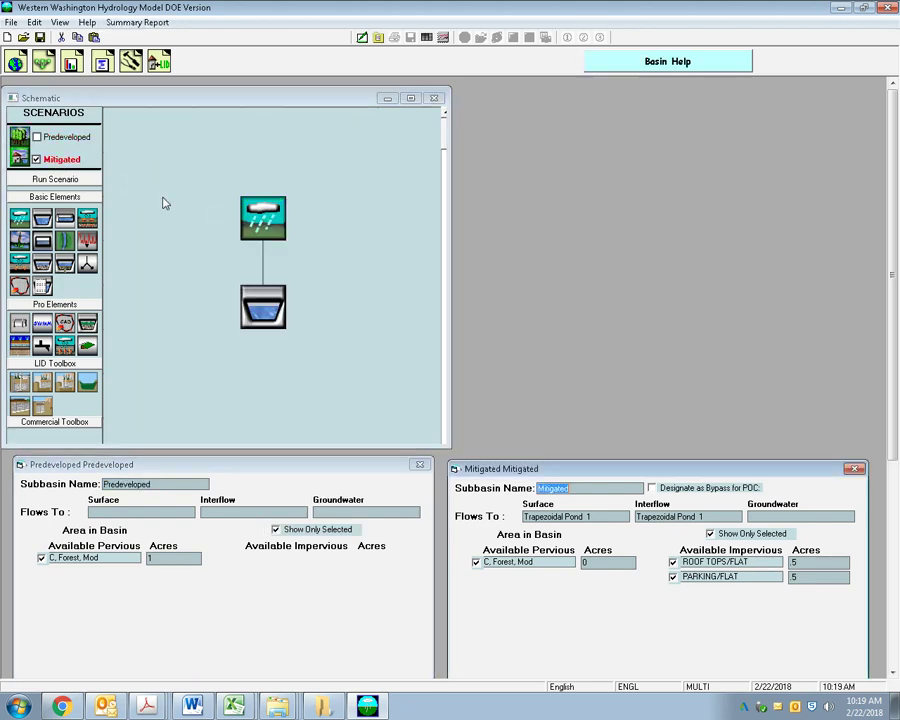
right_click(275, 312)
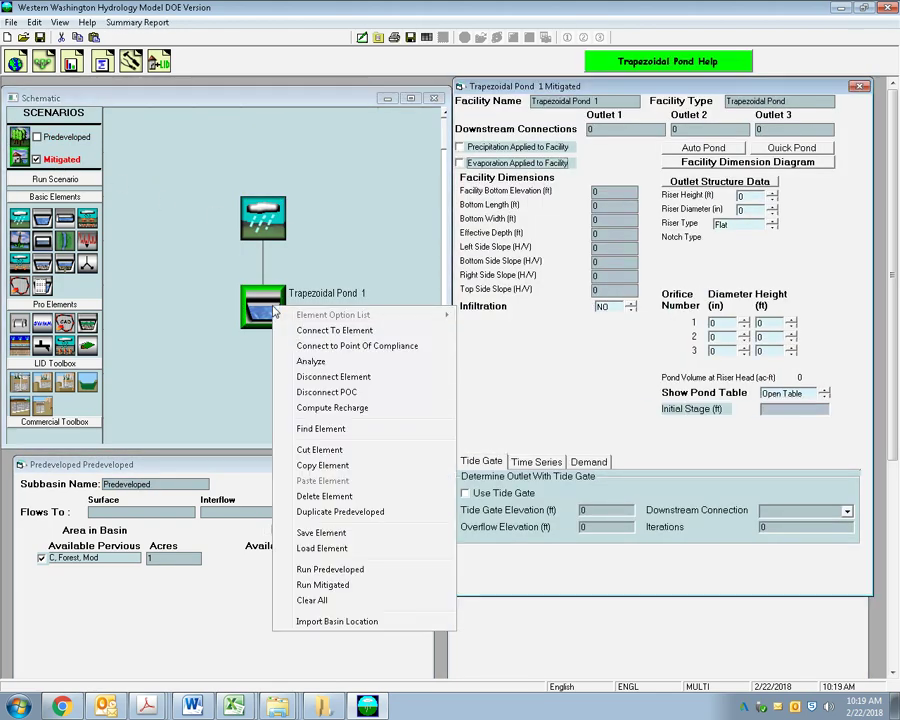
left_click(310, 346)
left_click(357, 395)
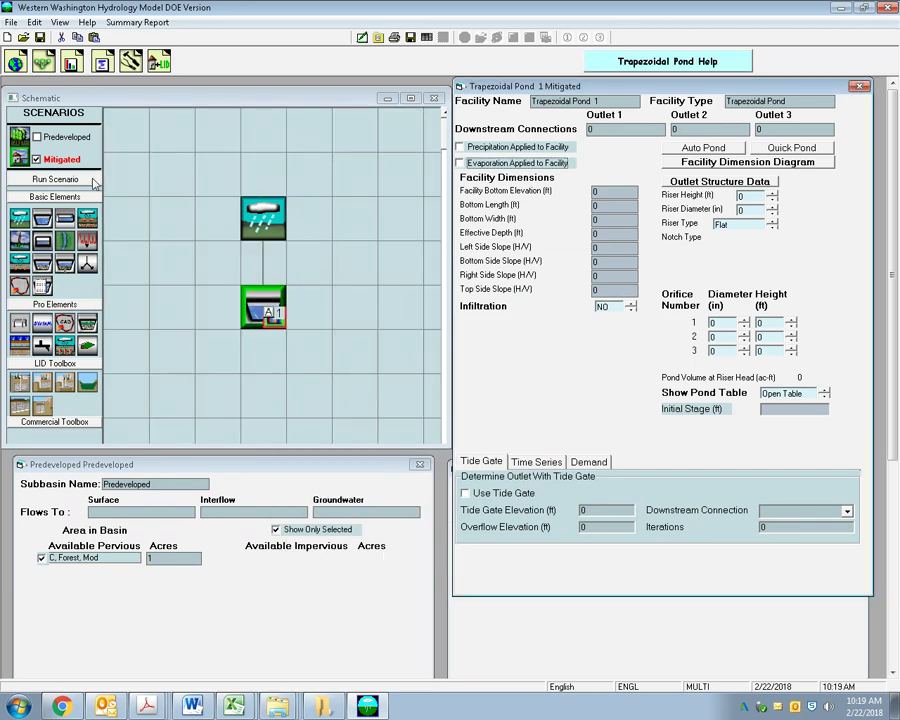
Add a second point of compliance and connect the forest basin to POC 2
left_click(38, 137)
right_click(267, 225)
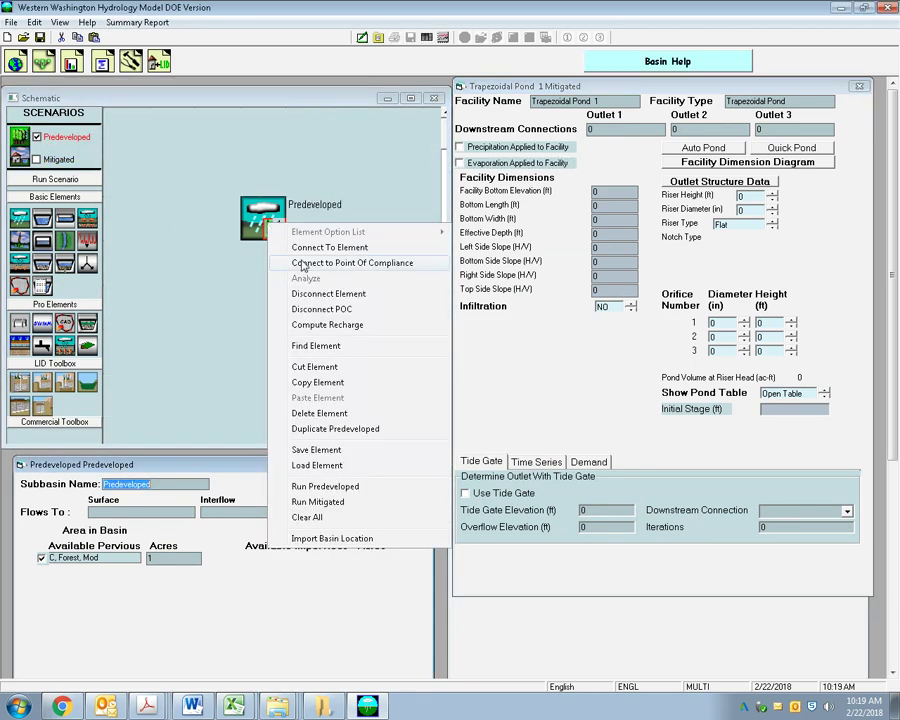
left_click(148, 135)
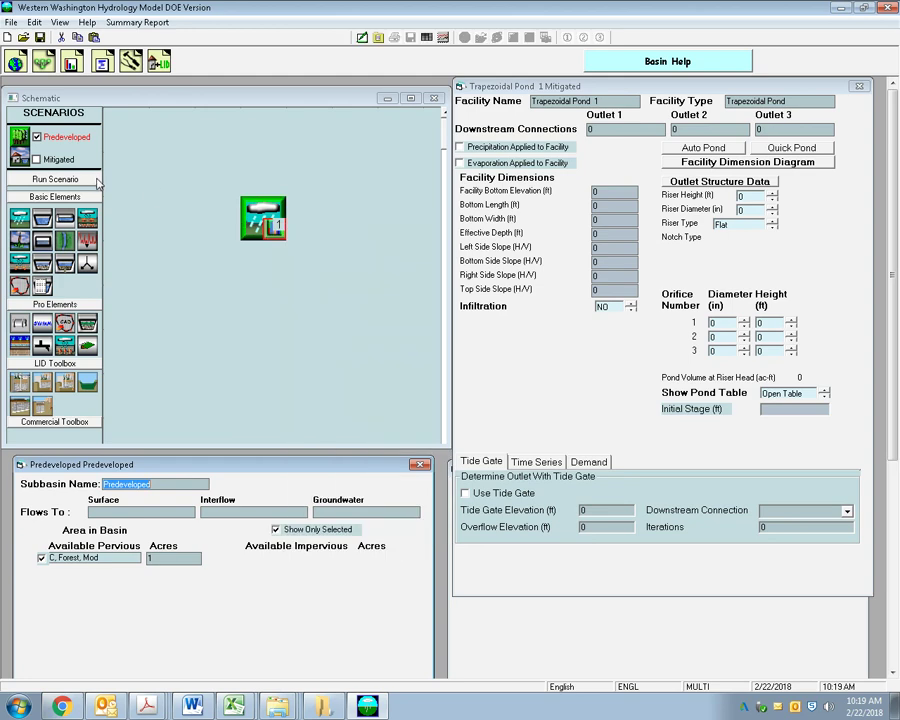
right_click(262, 225)
left_click(322, 257)
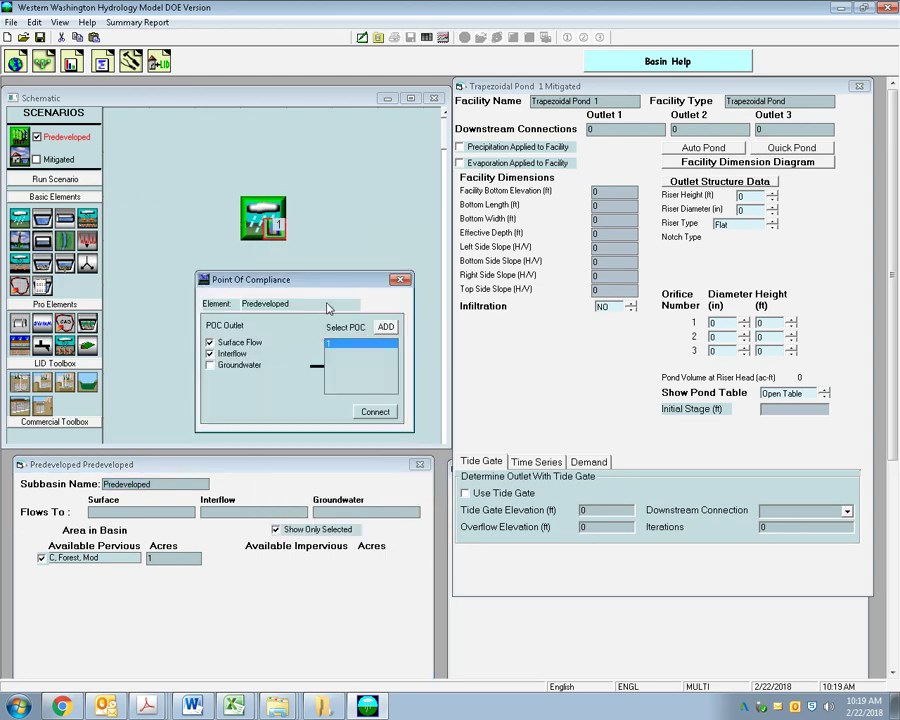
left_click(386, 326)
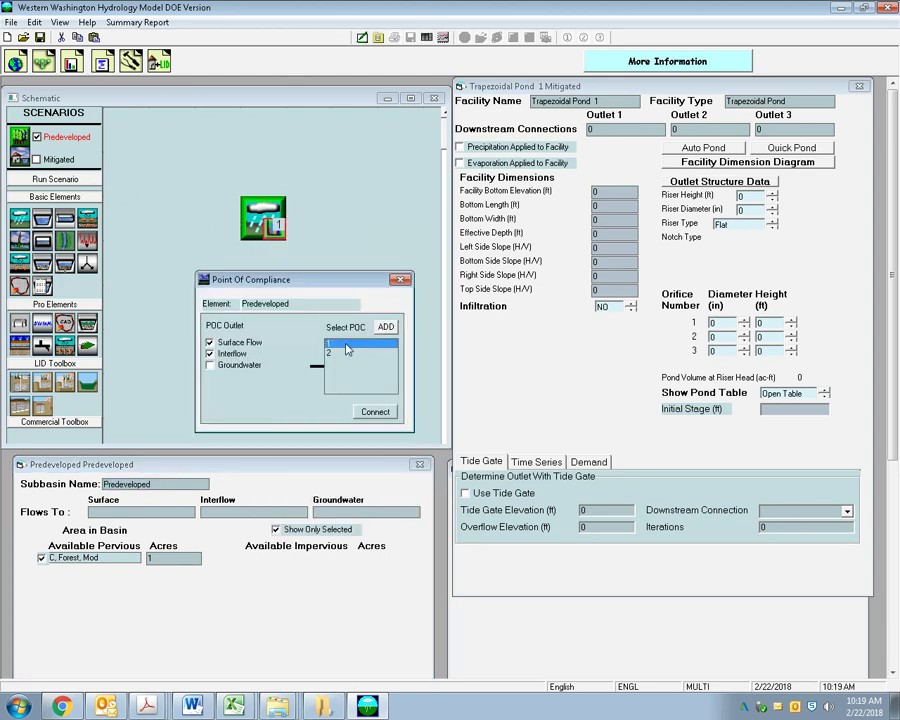
left_click(376, 411)
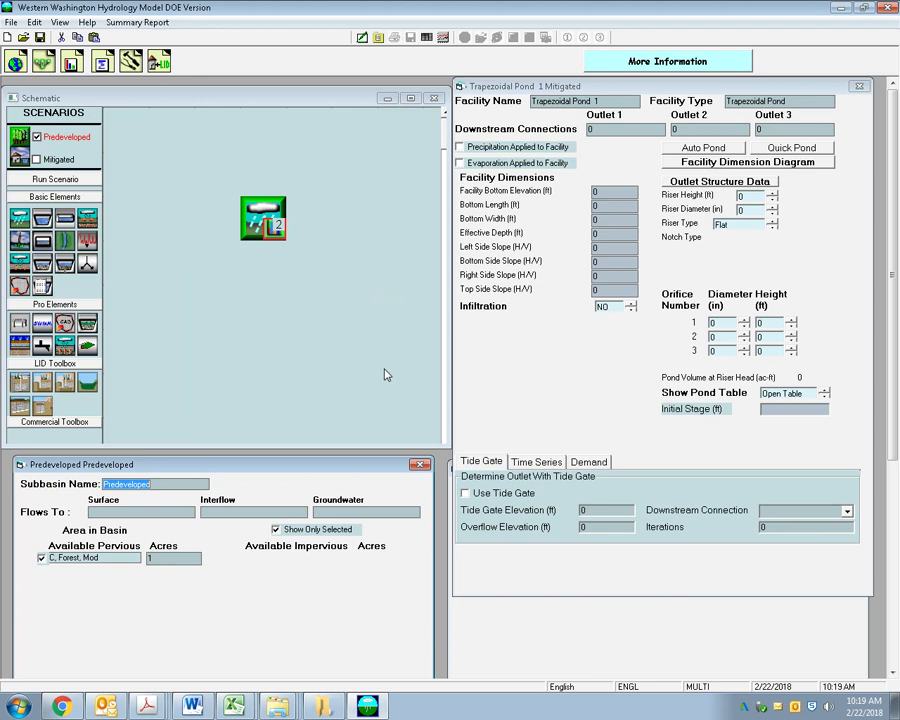
Connect the Predeveloped basin to POC 1 and the Mitigated basin to POC 2
right_click(266, 210)
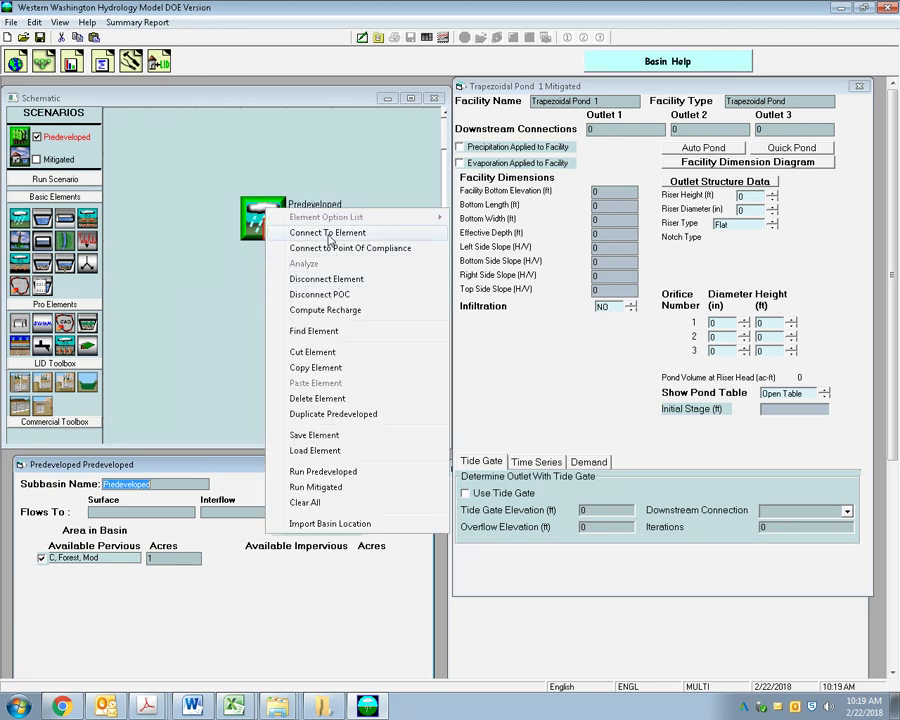
left_click(330, 248)
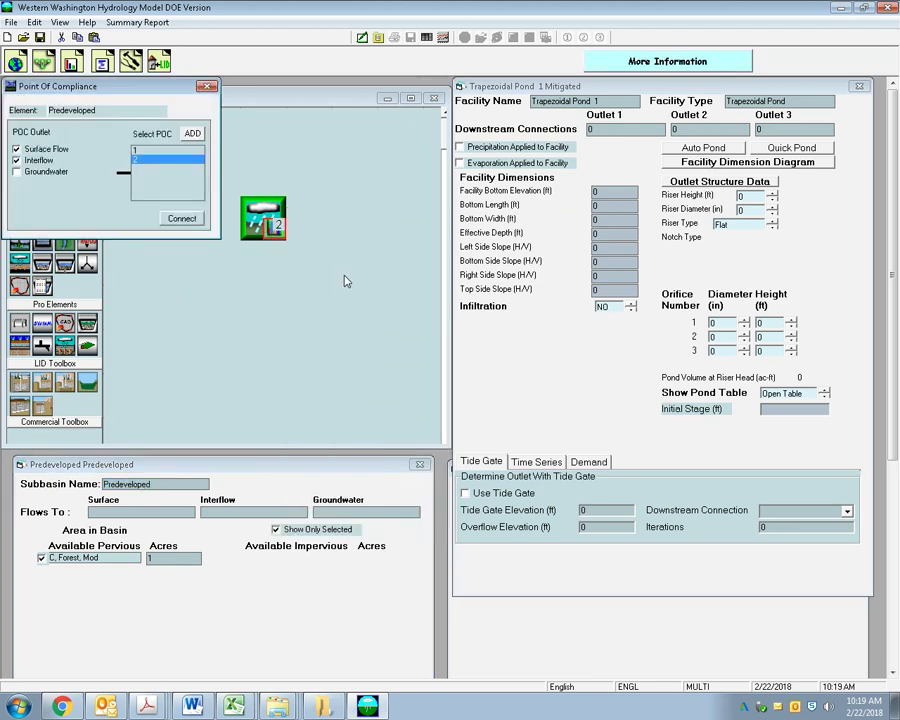
left_click(150, 149)
left_click(183, 218)
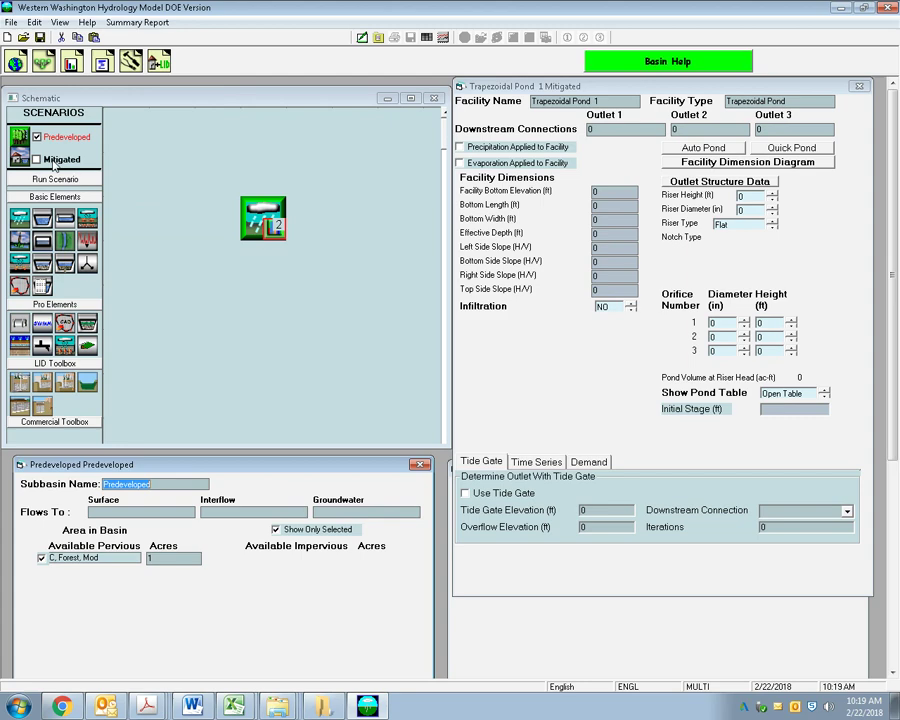
left_click(55, 165)
right_click(261, 227)
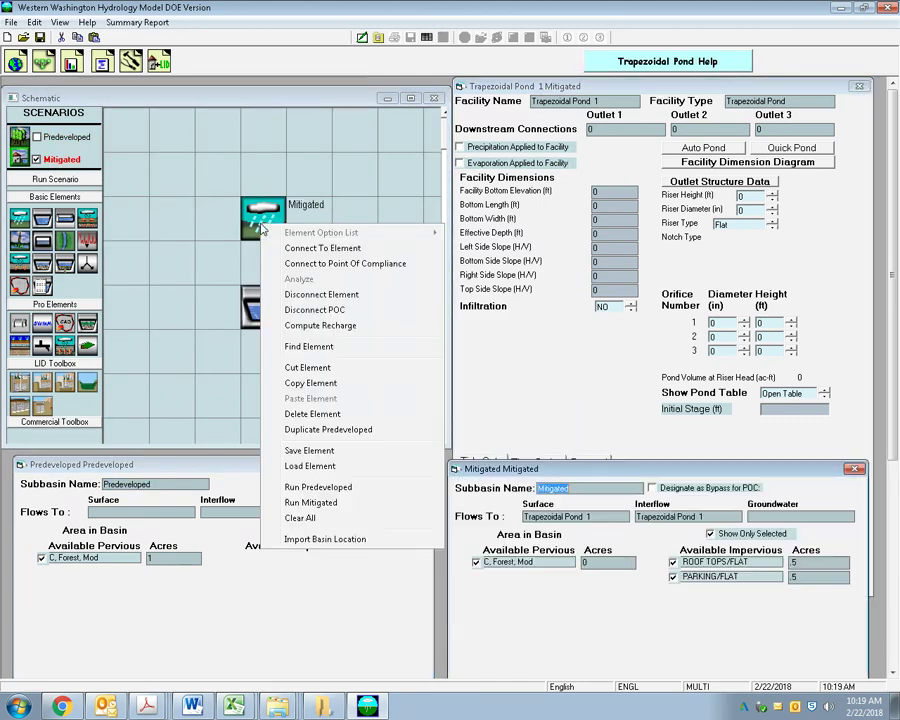
left_click(317, 264)
left_click(168, 178)
left_click(199, 236)
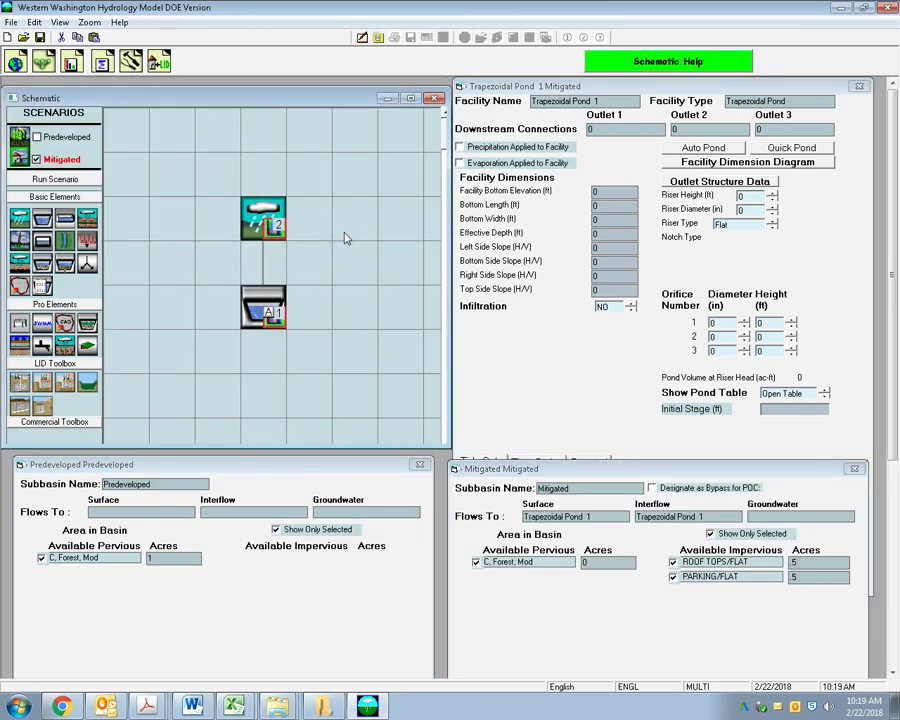
Reconnect the Predeveloped basin to point of compliance 1
left_click(62, 137)
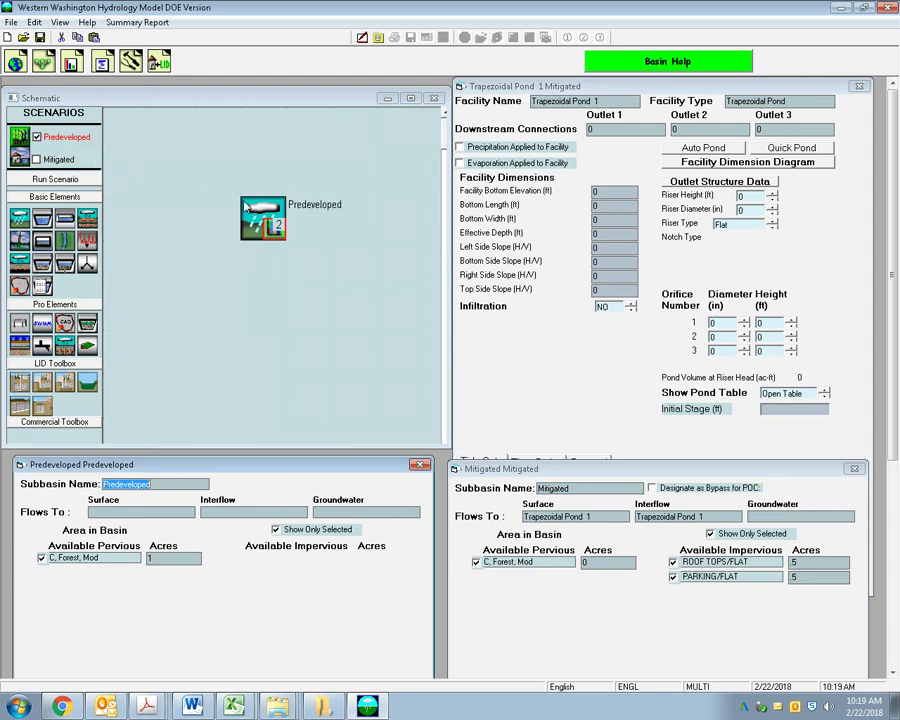
right_click(263, 214)
left_click(313, 250)
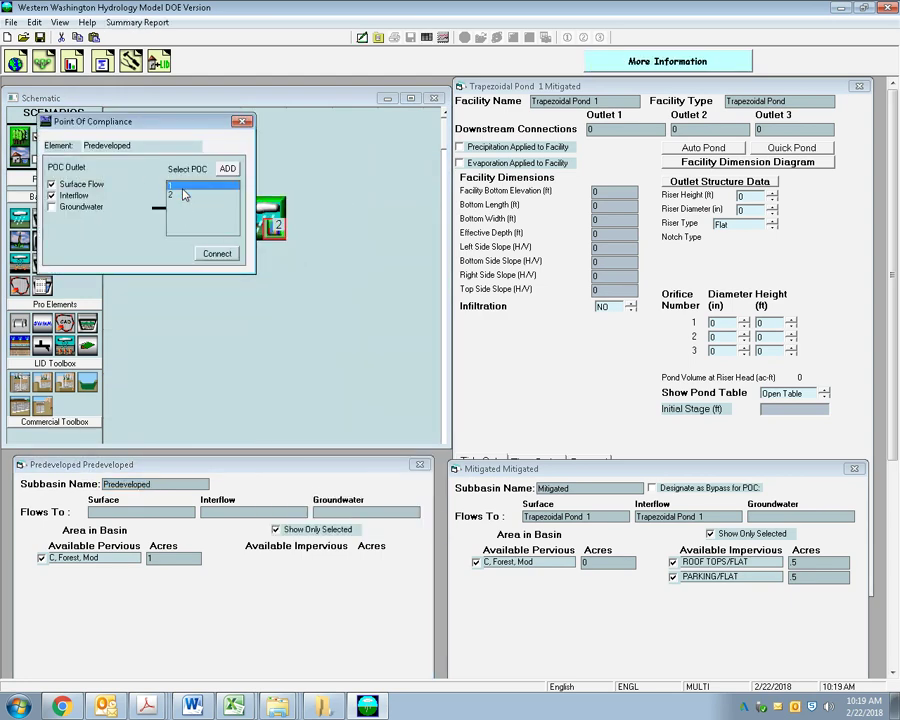
left_click(170, 180)
left_click(206, 253)
left_click(265, 213)
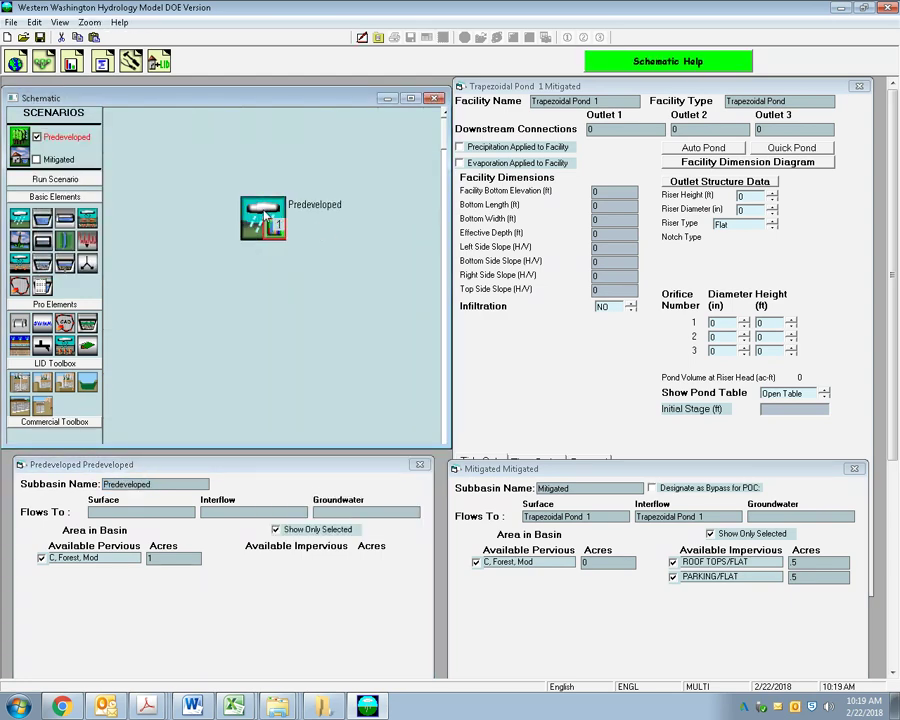
Compare both scenarios' schematics and close the Predeveloped basin details
left_click(37, 159)
left_click(270, 306)
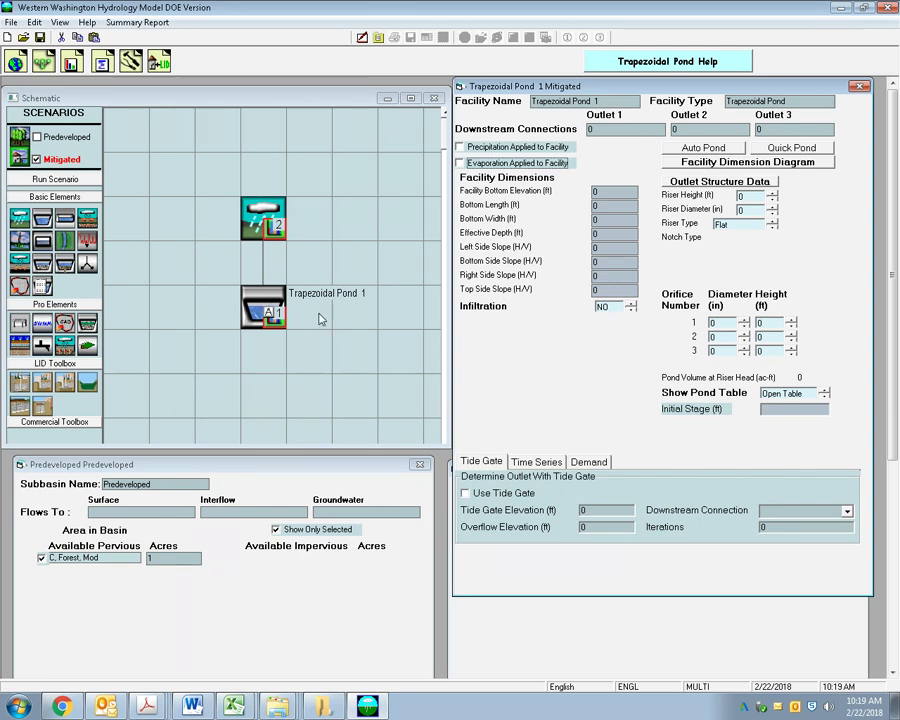
left_click(37, 137)
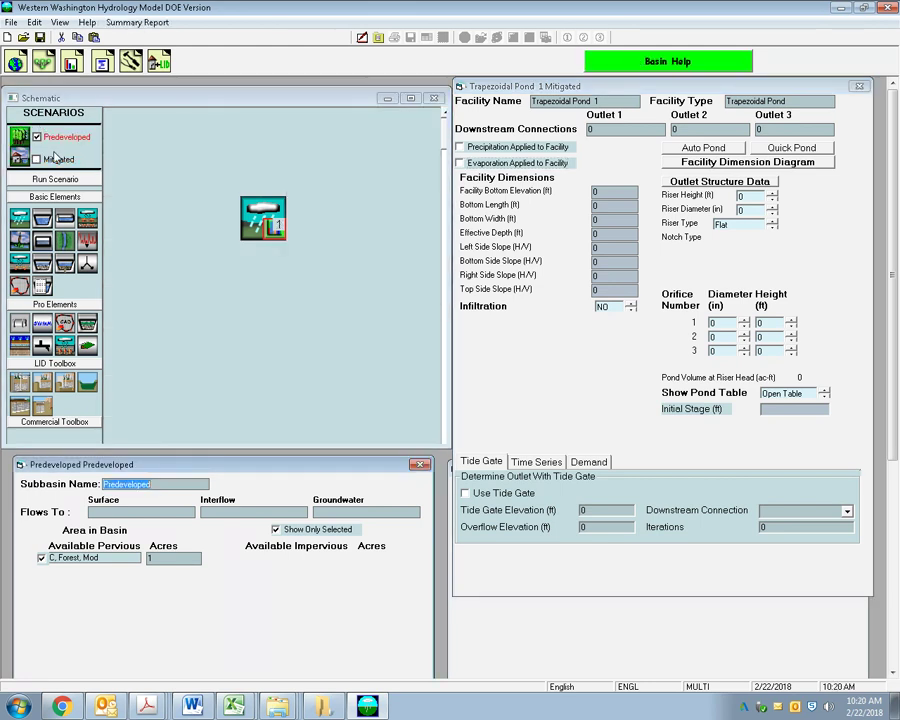
left_click(55, 158)
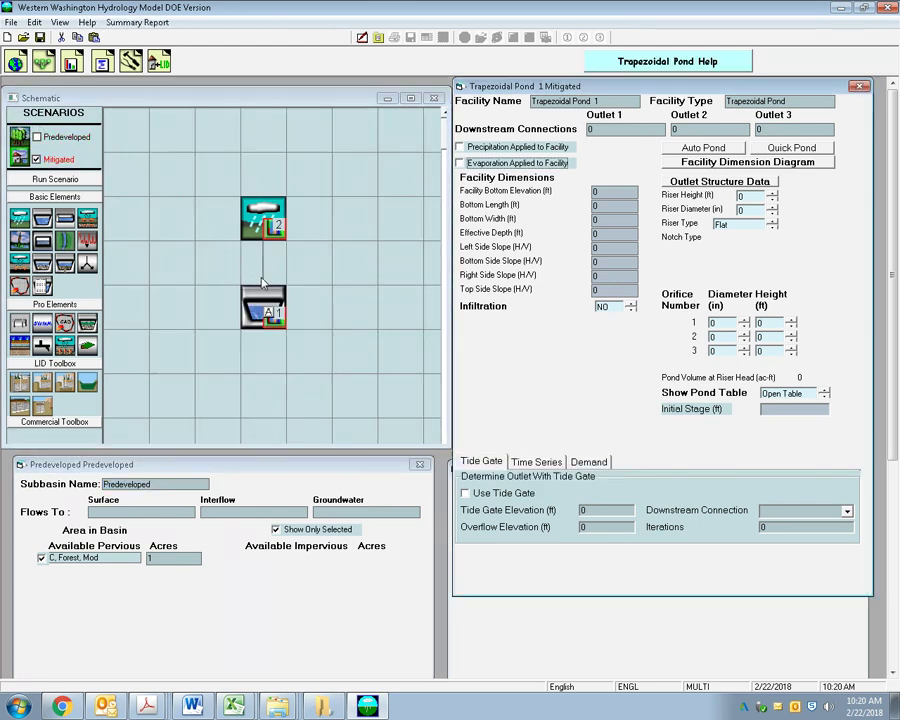
left_click(303, 282)
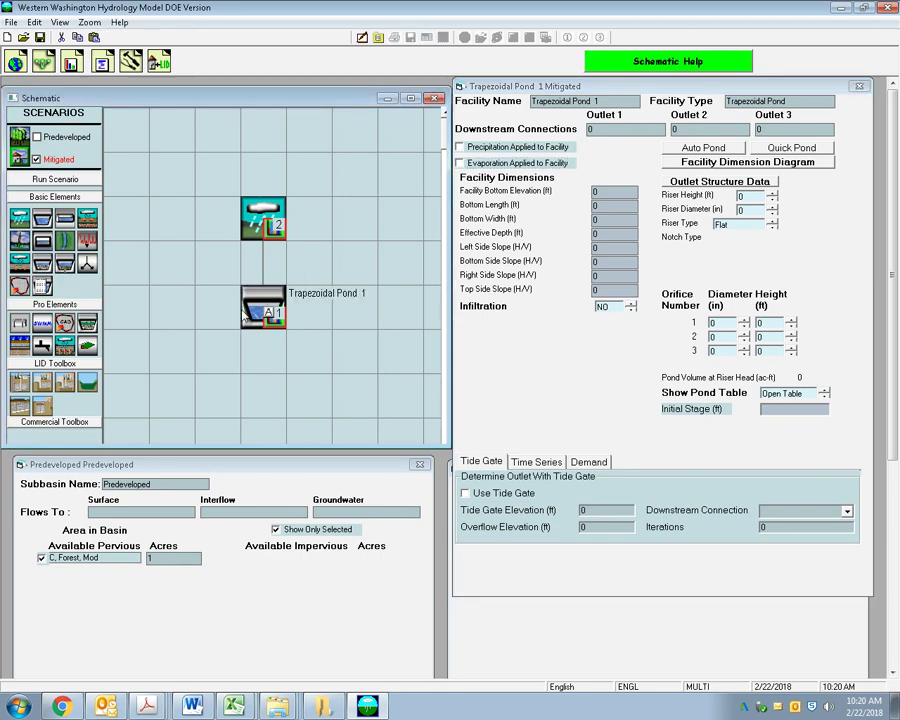
left_click(381, 480)
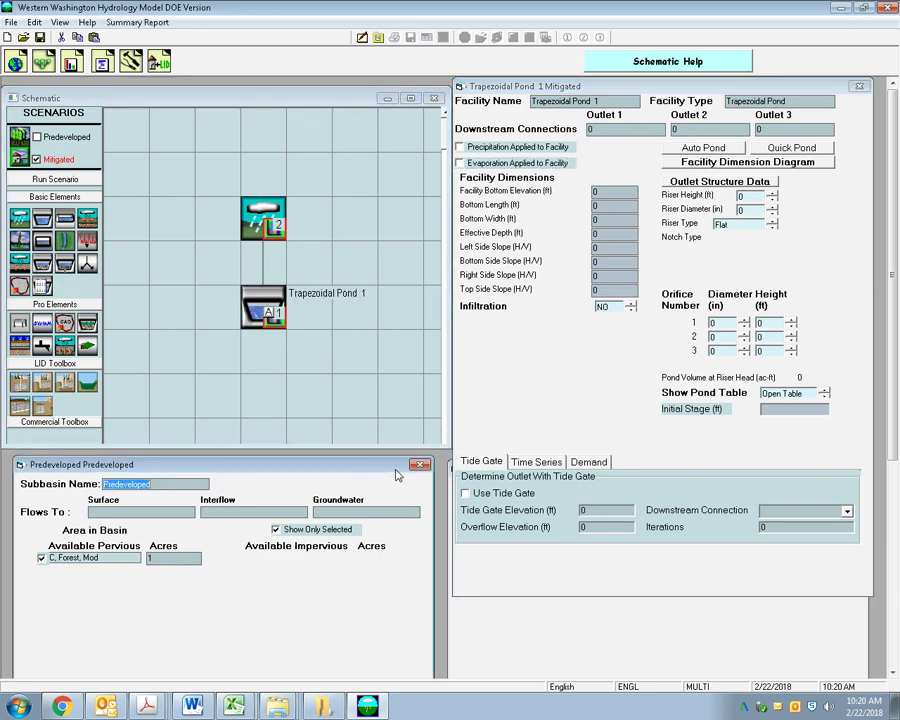
left_click(419, 465)
Quick-size Trapezoidal Pond 1: 200 × 200 ft bottom, 7 ft deep, 3:1 slopes, 6 ft notched riser
left_click(855, 468)
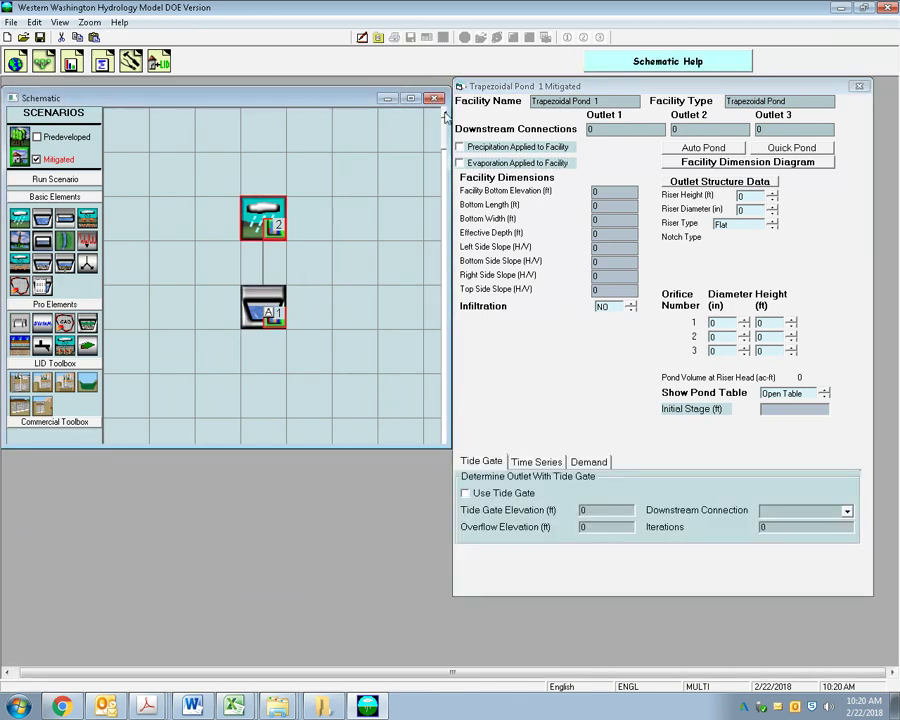
left_click(515, 107)
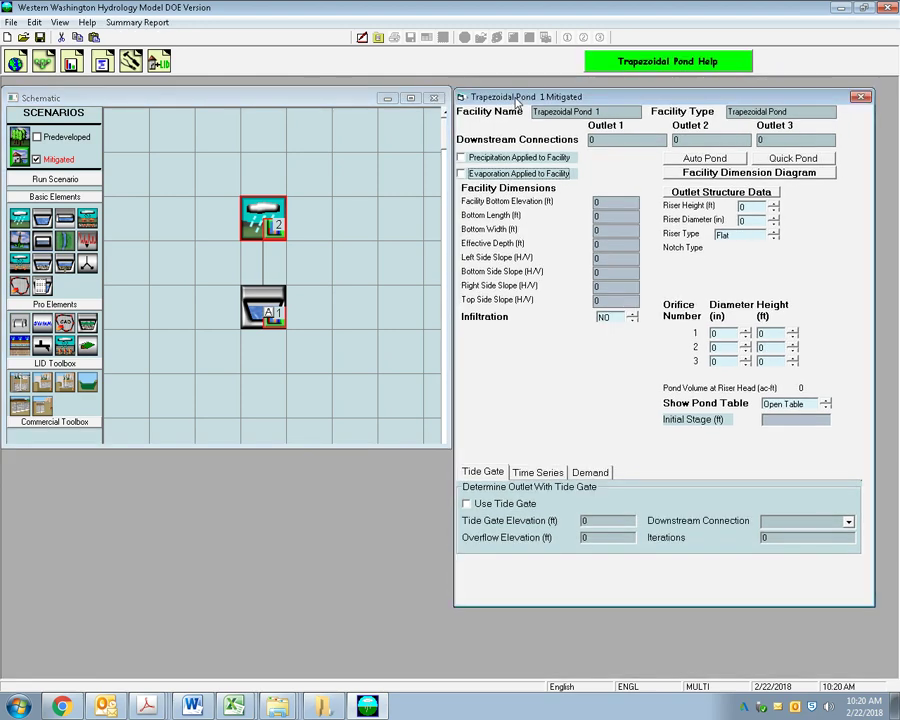
left_click(286, 293)
left_click(271, 297)
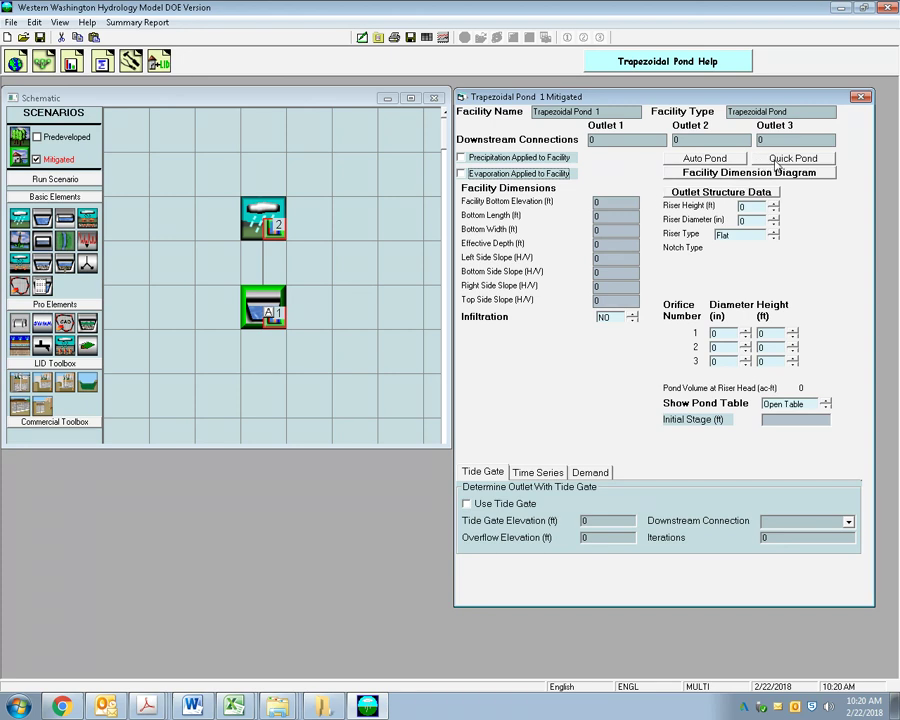
left_click(777, 163)
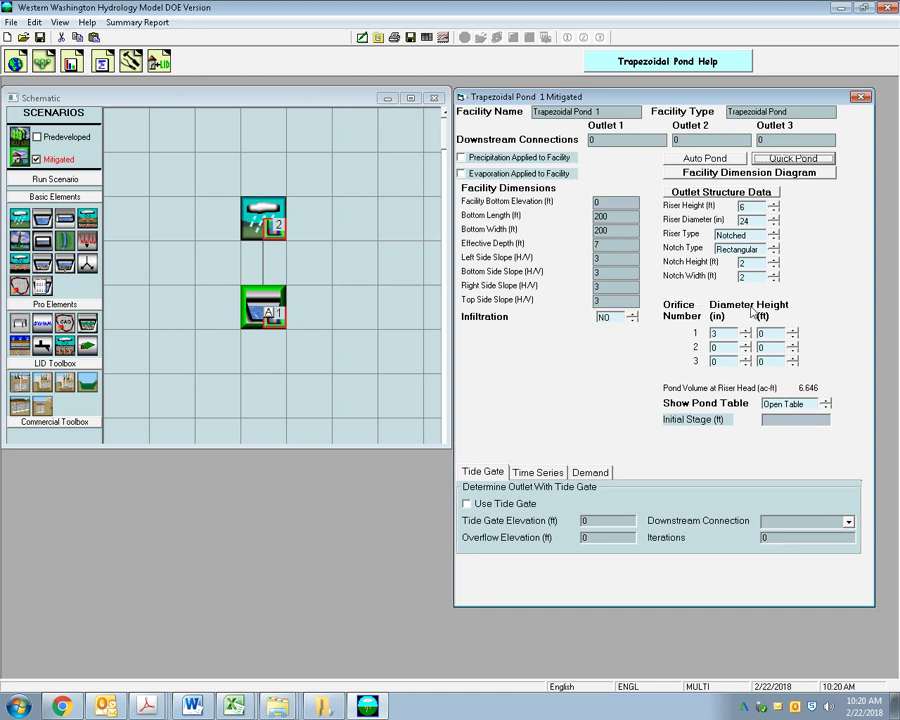
Review the pond's orifice value, dimension diagram and riser-notch diagram, then close its editor
left_click(733, 333)
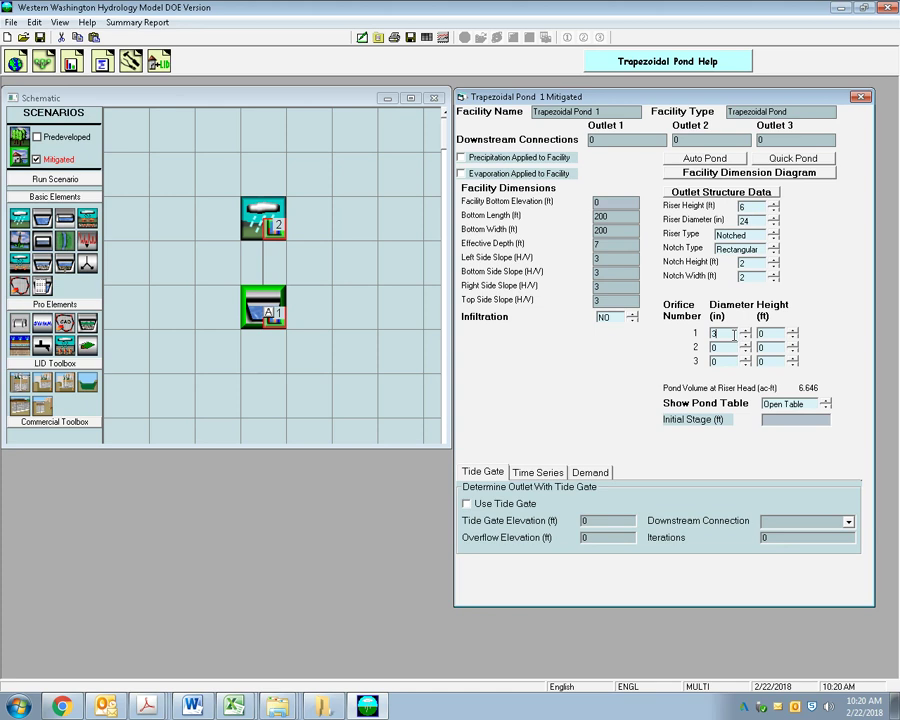
left_click(787, 173)
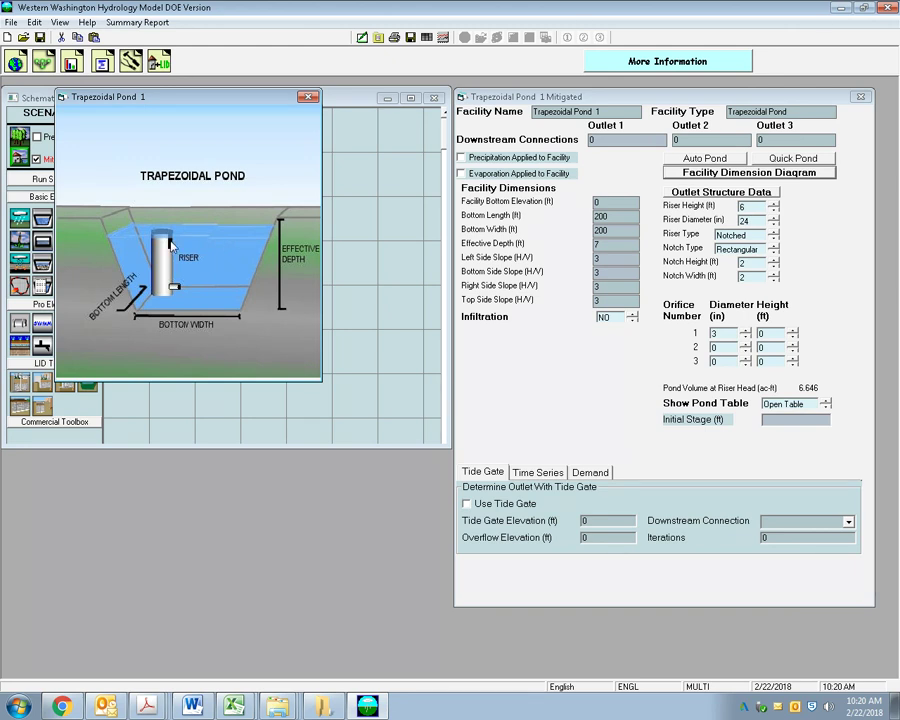
left_click(308, 97)
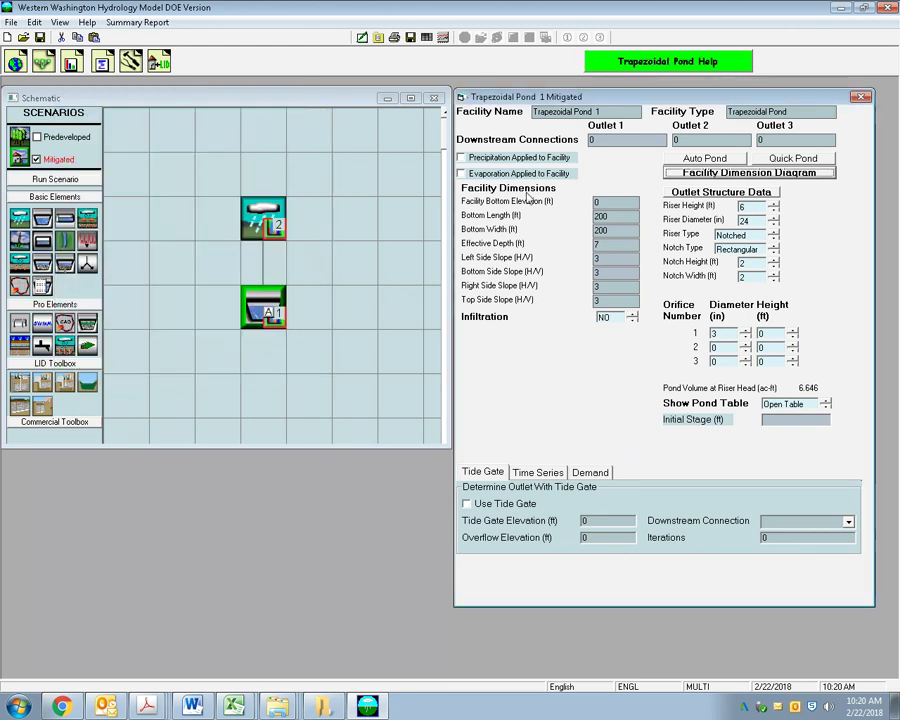
left_click(766, 194)
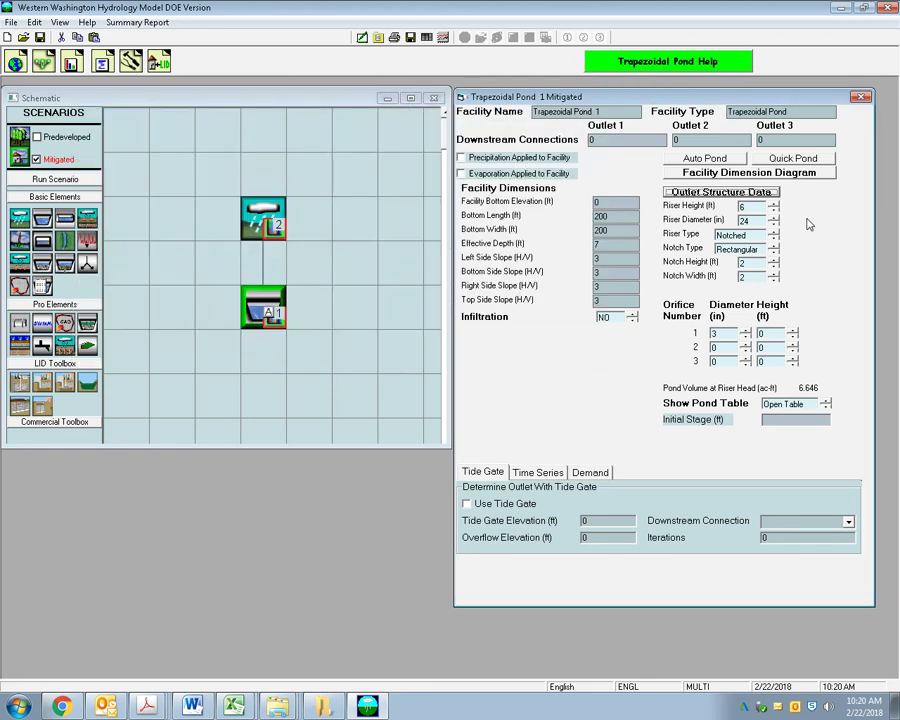
left_click(860, 96)
Minimize the remote desktop and open Screencastify's recording panel in Chrome
left_click(381, 258)
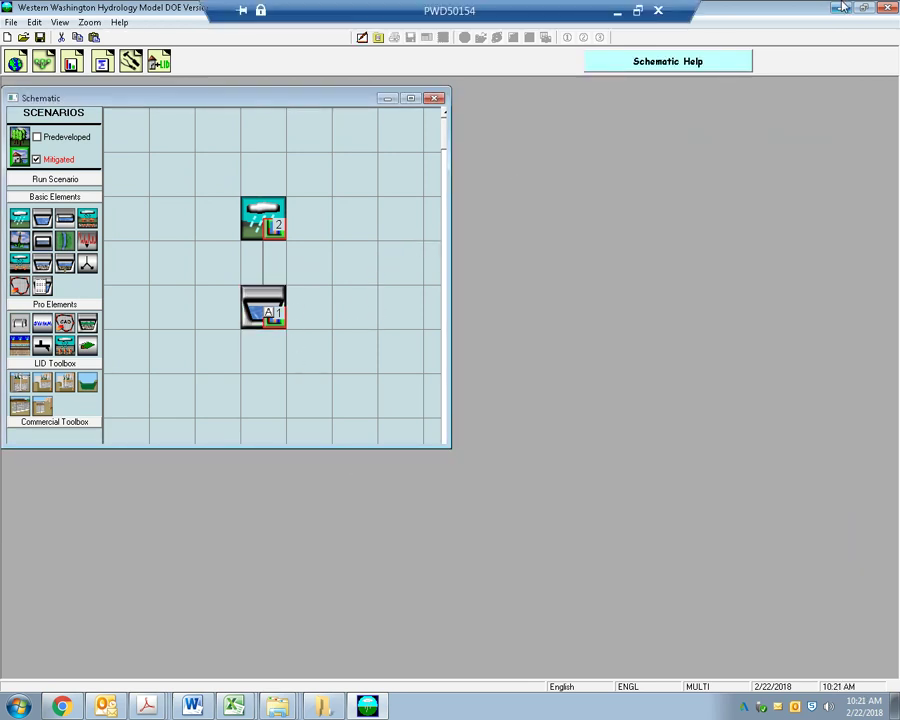
left_click(449, 7)
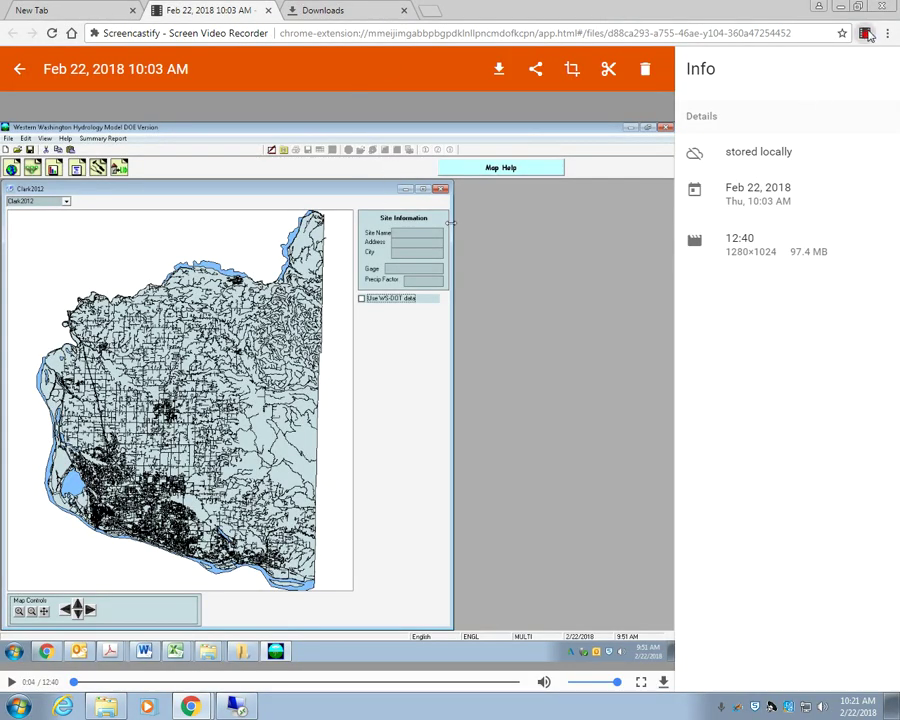
left_click(865, 33)
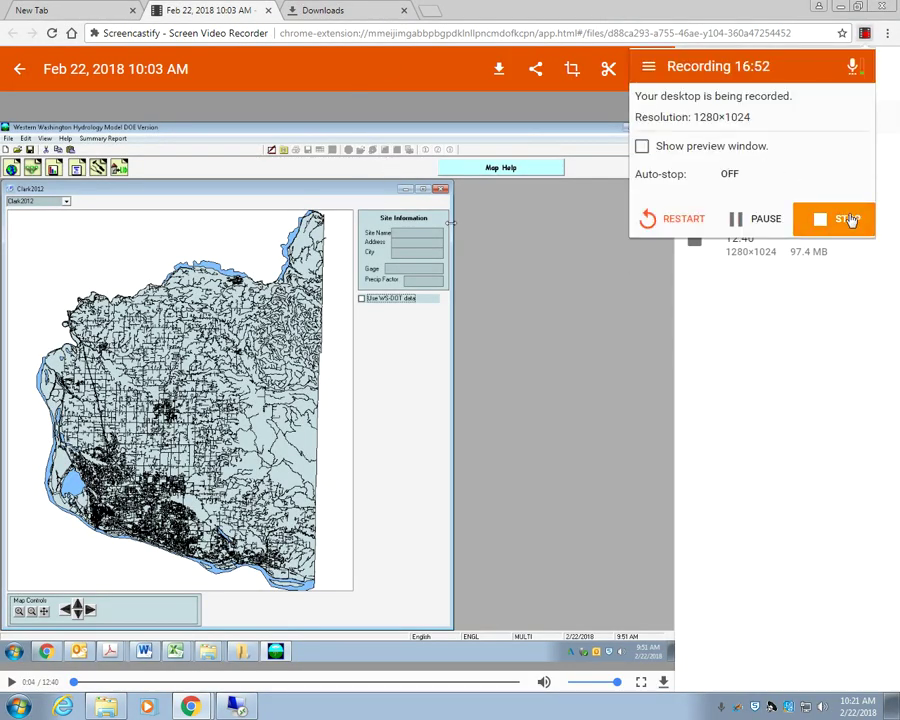